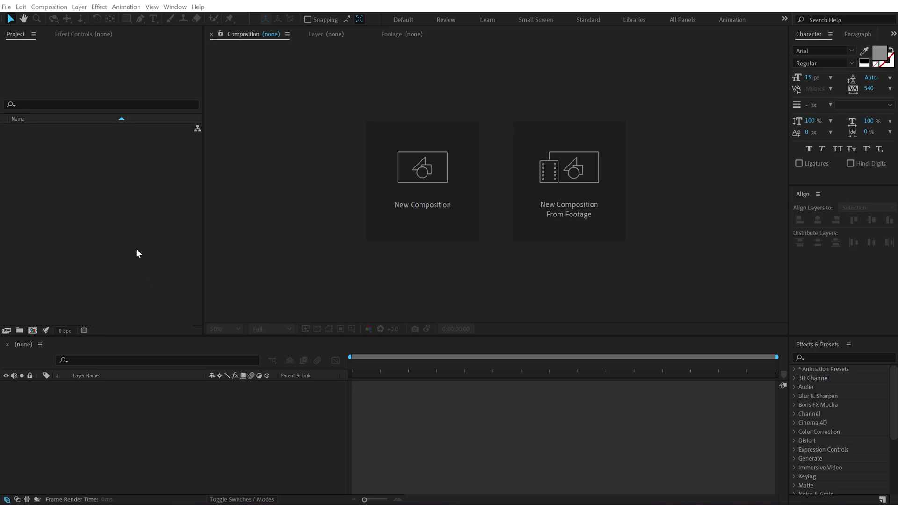
Step: Create a 1920 × 1080 composition named Render with the aspect ratio locked to 16:9
{"action": "left_click", "coordinate": [452, 192]}
{"action": "left_click", "coordinate": [370, 135]}
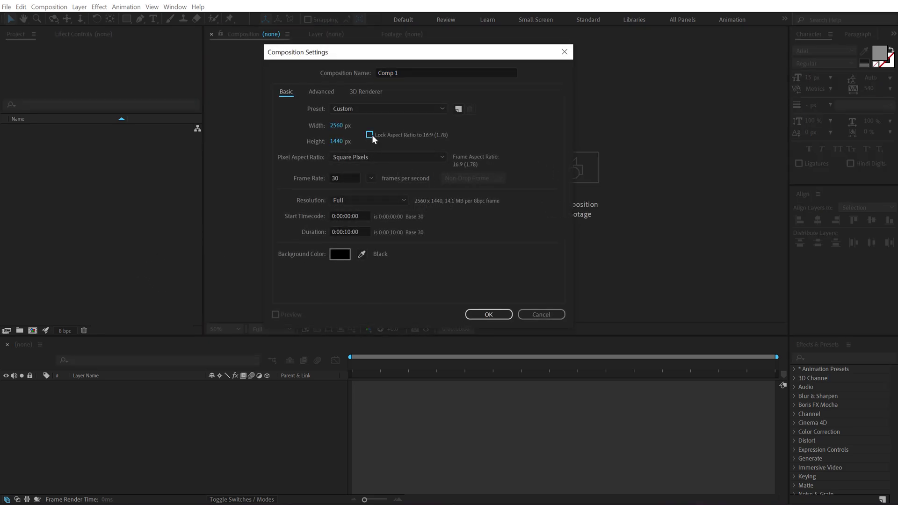
{"action": "left_click", "coordinate": [341, 124]}
{"action": "type", "text": "1920"}
{"action": "left_click", "coordinate": [528, 117]}
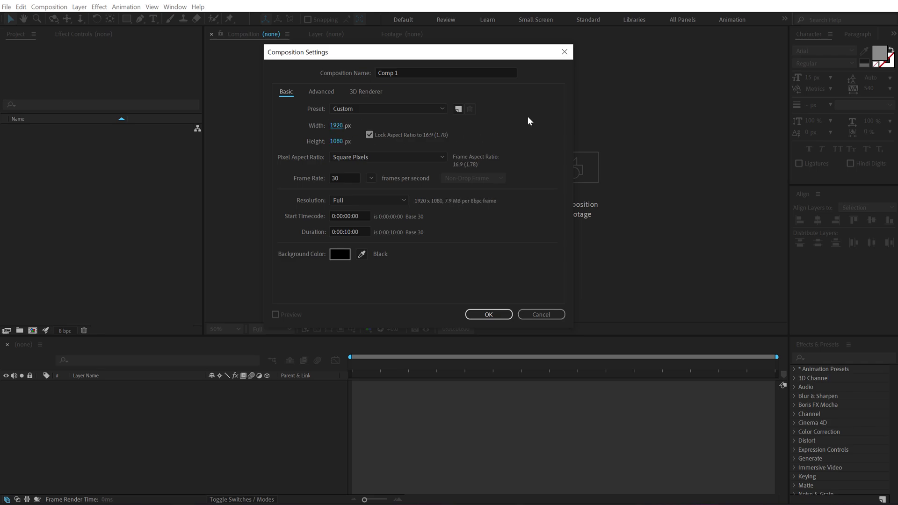
{"action": "left_click", "coordinate": [417, 72]}
{"action": "type", "text": "Ren"}
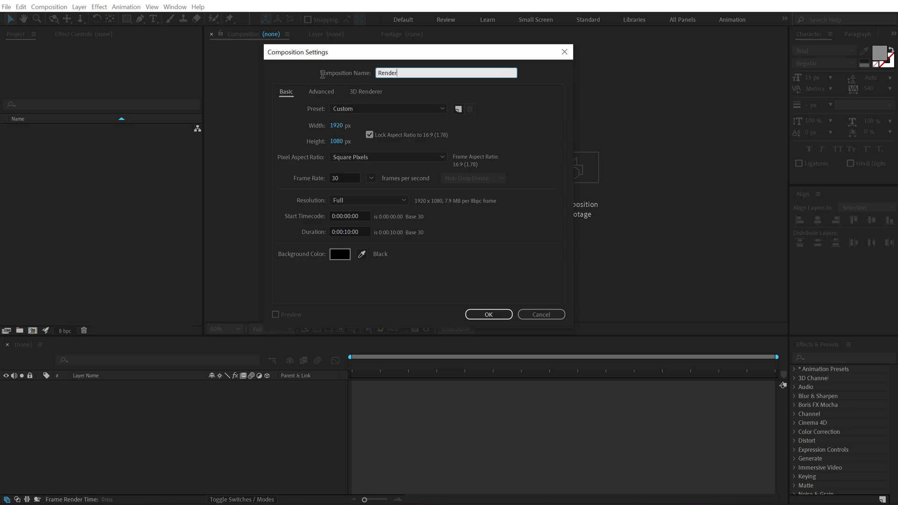
{"action": "type", "text": "der"}
{"action": "left_click", "coordinate": [482, 314]}
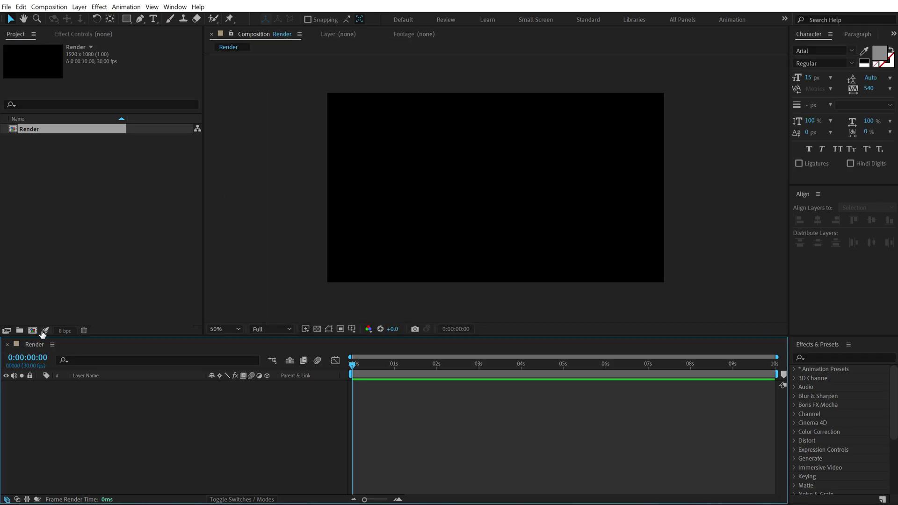
Step: Create a second 1920 × 1080 composition named Logo
{"action": "left_click", "coordinate": [33, 332]}
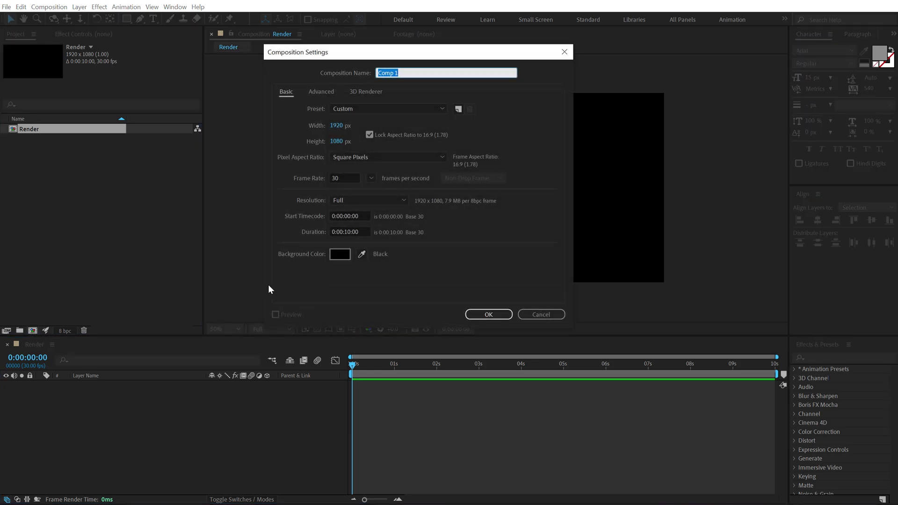
{"action": "type", "text": "Logo"}
{"action": "left_click", "coordinate": [504, 312]}
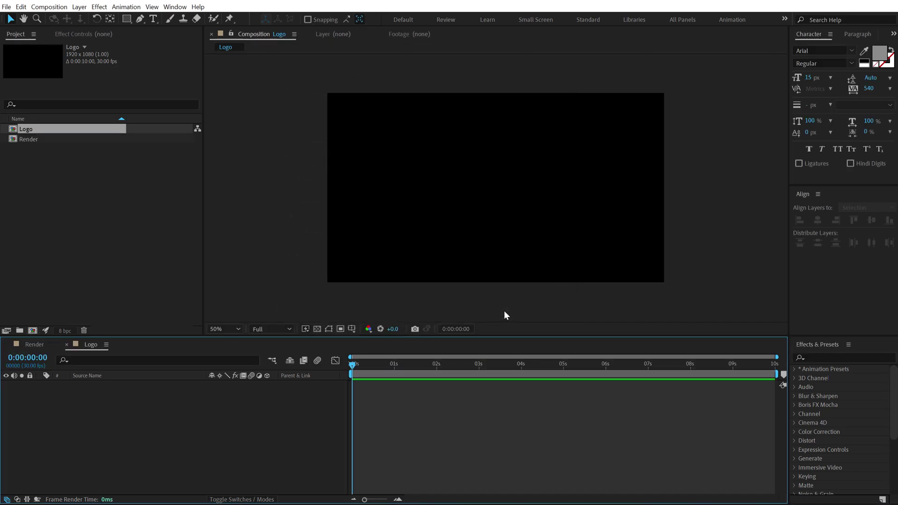
Step: Add a text layer reading "motion break" to the Logo composition
{"action": "left_click", "coordinate": [153, 19]}
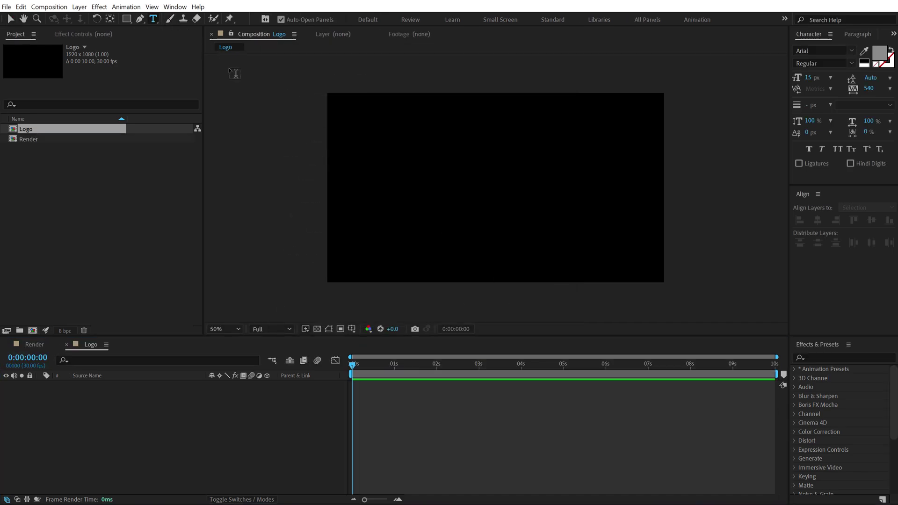
{"action": "left_click", "coordinate": [403, 184]}
{"action": "type", "text": "motion break"}
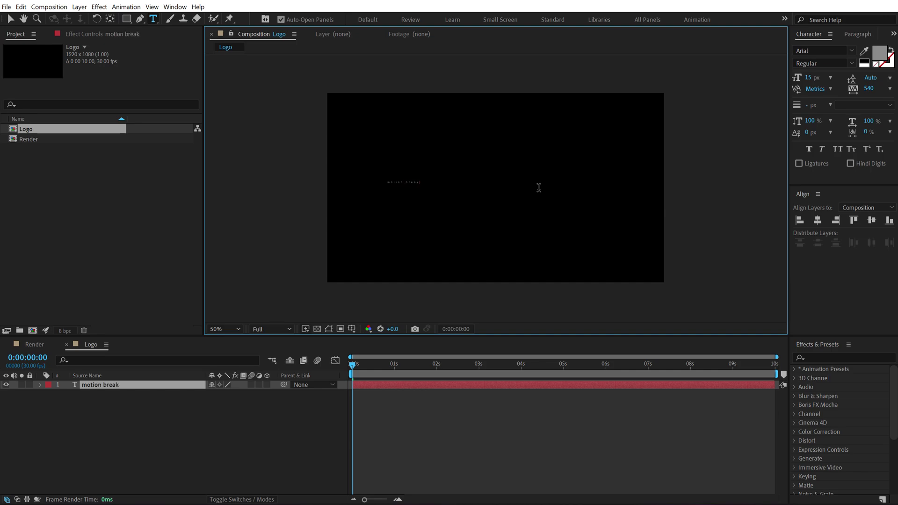
{"action": "left_click", "coordinate": [11, 19]}
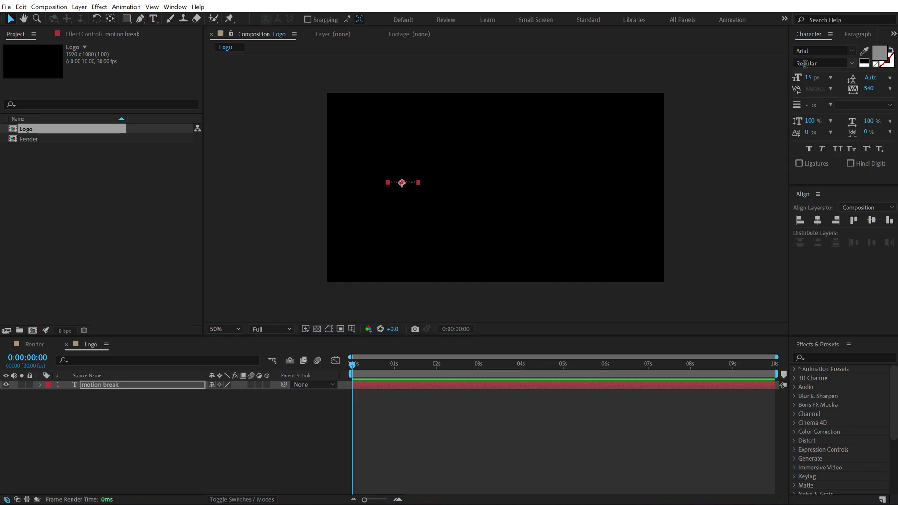
Step: Enlarge the text to 81 px and set its tracking to 0
{"action": "left_click_drag", "start_coordinate": [809, 78], "coordinate": [828, 92]}
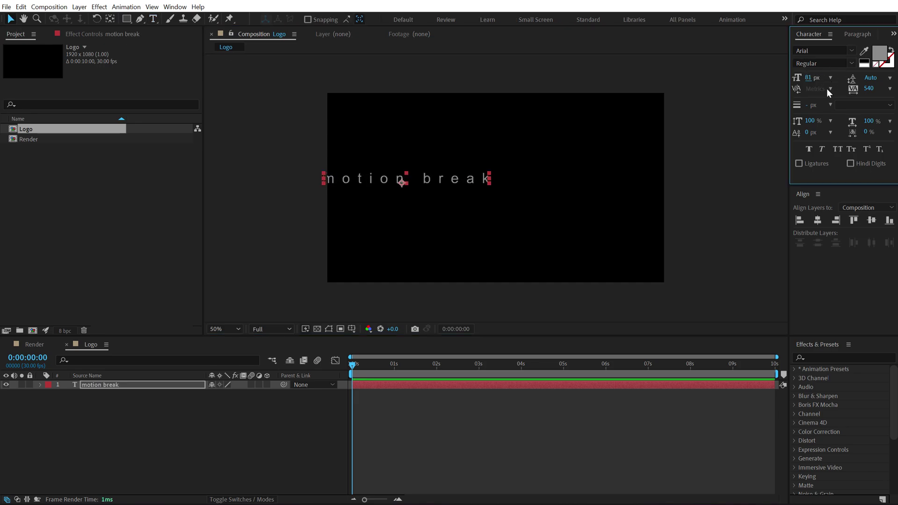
{"action": "left_click", "coordinate": [869, 88]}
{"action": "type", "text": "0"}
{"action": "key", "text": "Return"}
Step: Change the text's font to Integral CF Demi Bold
{"action": "left_click", "coordinate": [828, 50]}
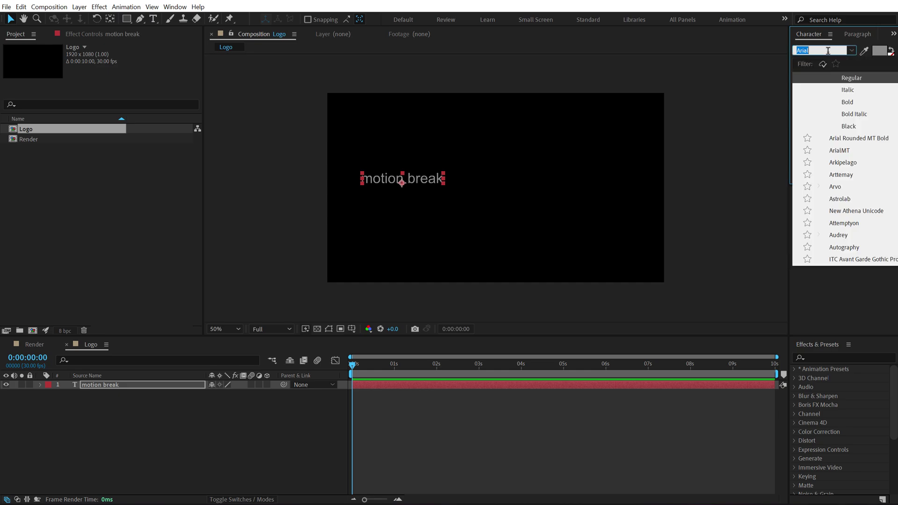
{"action": "type", "text": "inte"}
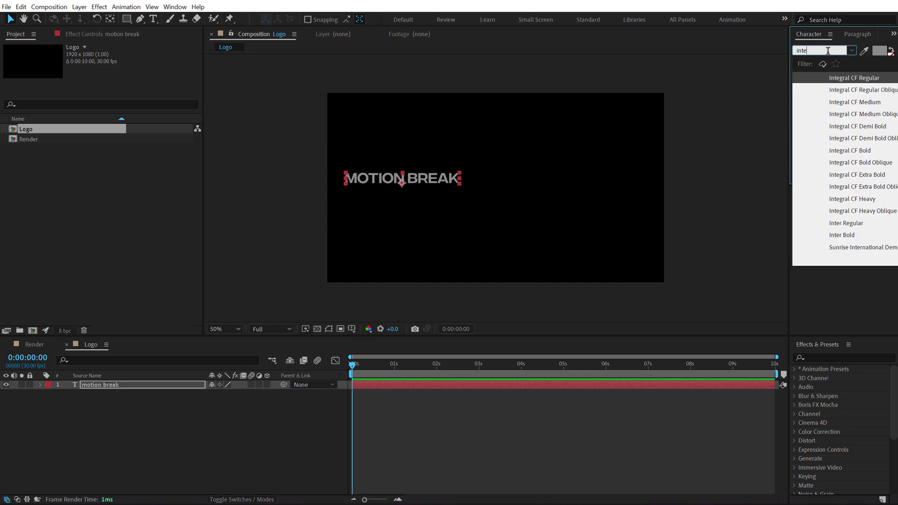
{"action": "left_click", "coordinate": [859, 127]}
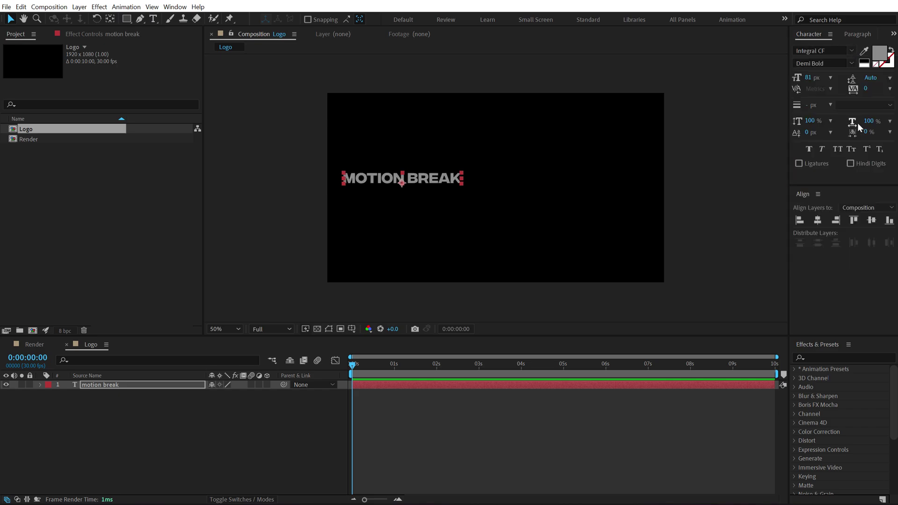
Step: Enlarge the text to 112 px and center it horizontally and vertically in the composition
{"action": "left_click", "coordinate": [817, 220]}
{"action": "left_click", "coordinate": [870, 219]}
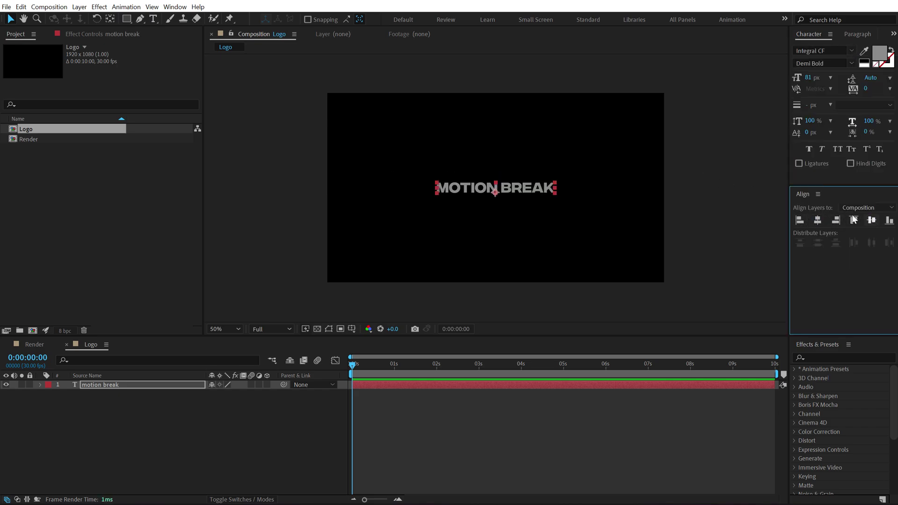
{"action": "left_click_drag", "start_coordinate": [809, 80], "coordinate": [825, 76]}
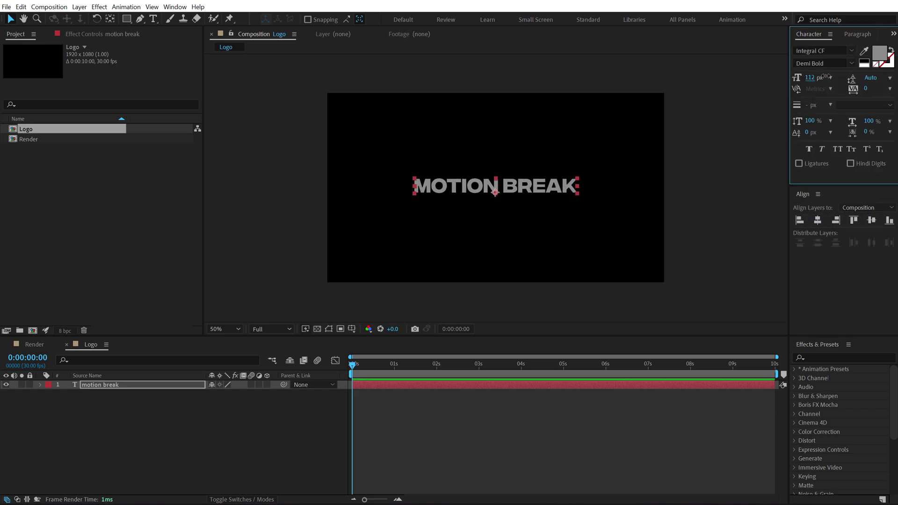
{"action": "left_click", "coordinate": [818, 219]}
{"action": "left_click", "coordinate": [871, 219]}
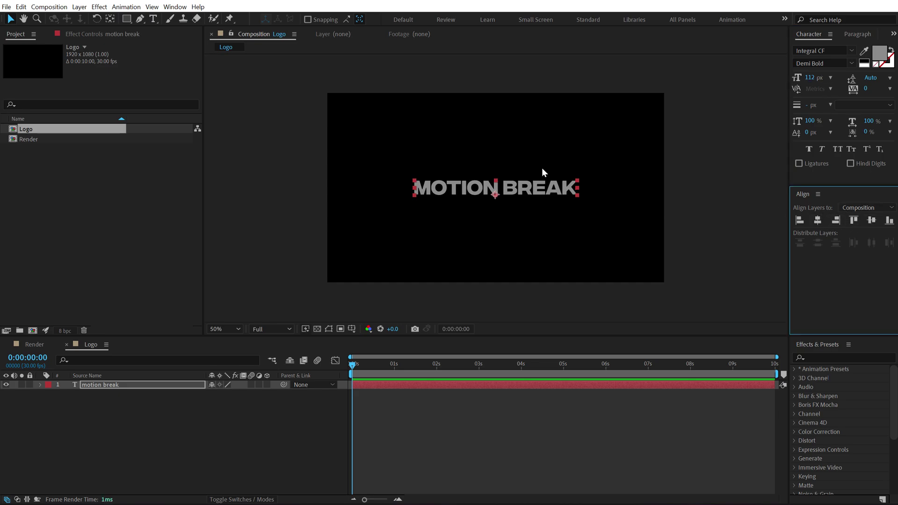
Step: Color only the word BREAK white, using hex ffffff
{"action": "double_click", "coordinate": [514, 187]}
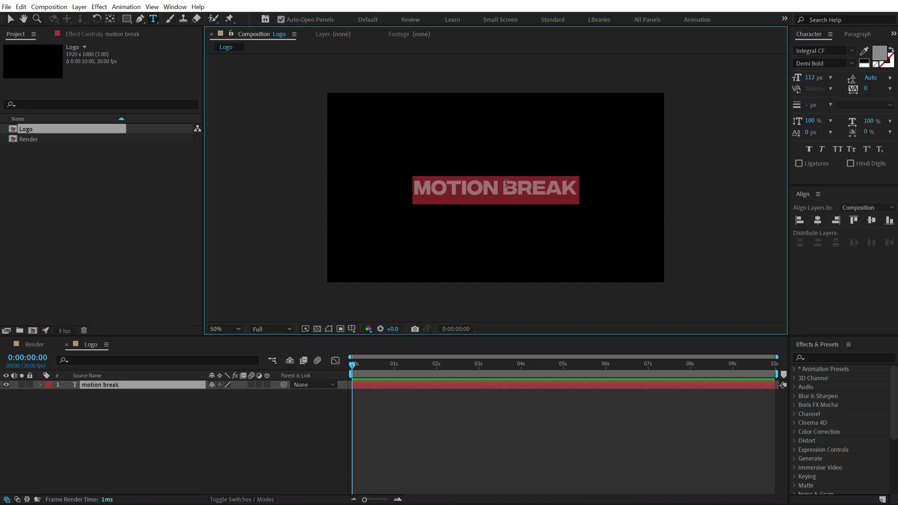
{"action": "left_click_drag", "start_coordinate": [502, 187], "coordinate": [582, 187]}
{"action": "left_click", "coordinate": [879, 52]}
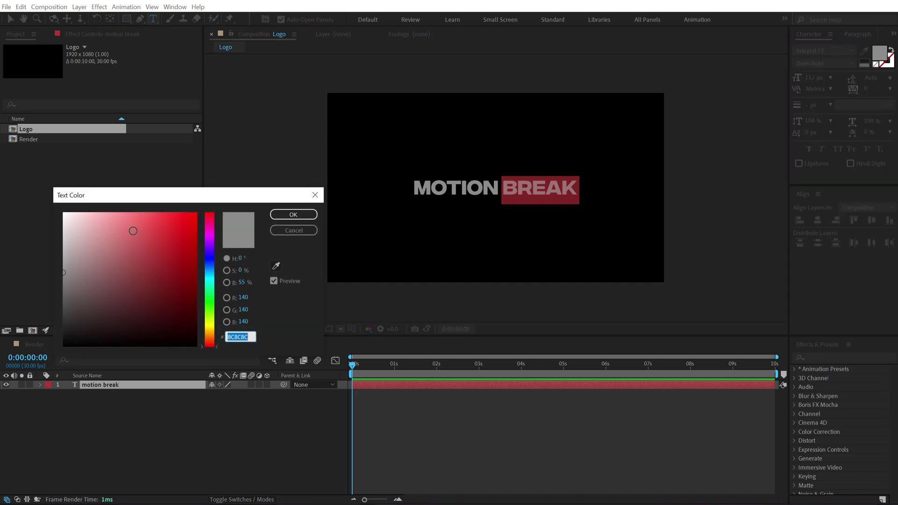
{"action": "type", "text": "ffffff"}
{"action": "key", "text": "Return"}
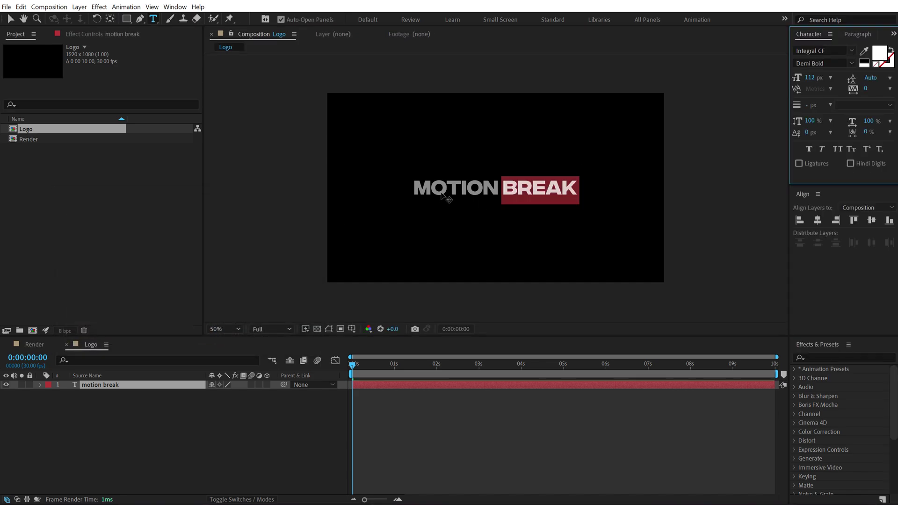
Step: Color only the word MOTION orange and finish editing the text
{"action": "left_click_drag", "start_coordinate": [500, 187], "coordinate": [347, 199]}
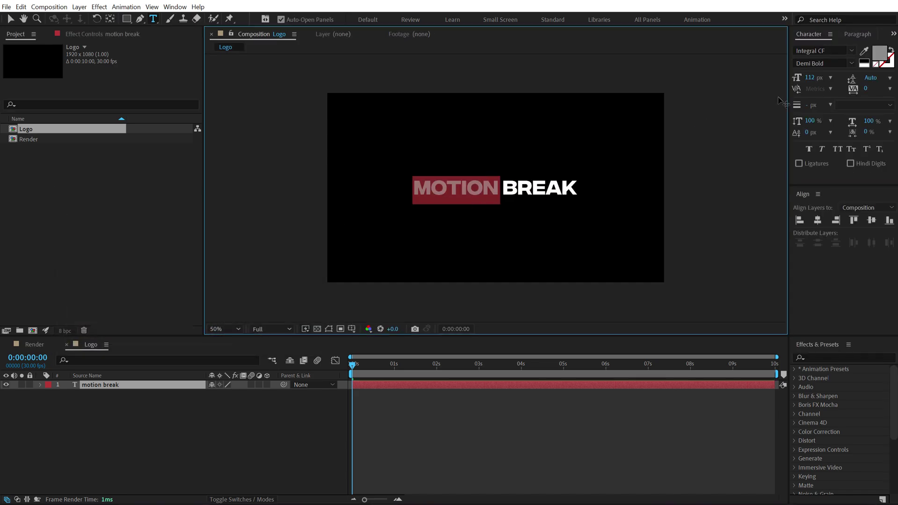
{"action": "left_click", "coordinate": [879, 53]}
{"action": "left_click", "coordinate": [212, 333]}
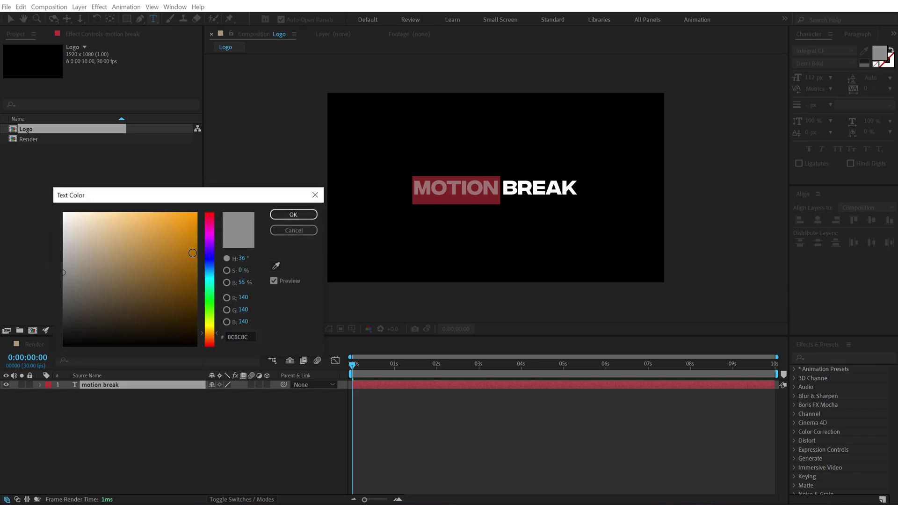
{"action": "left_click", "coordinate": [193, 253]}
{"action": "left_click", "coordinate": [294, 214]}
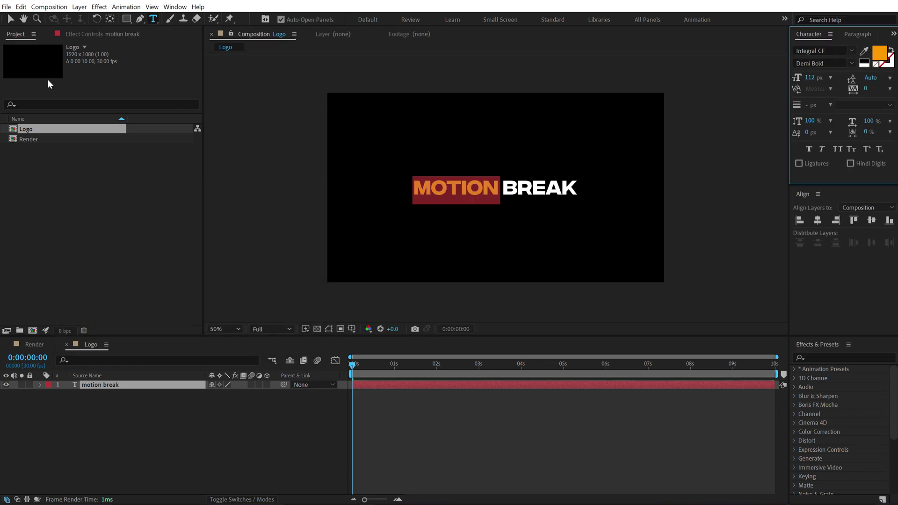
{"action": "left_click", "coordinate": [10, 19]}
{"action": "left_click", "coordinate": [66, 157]}
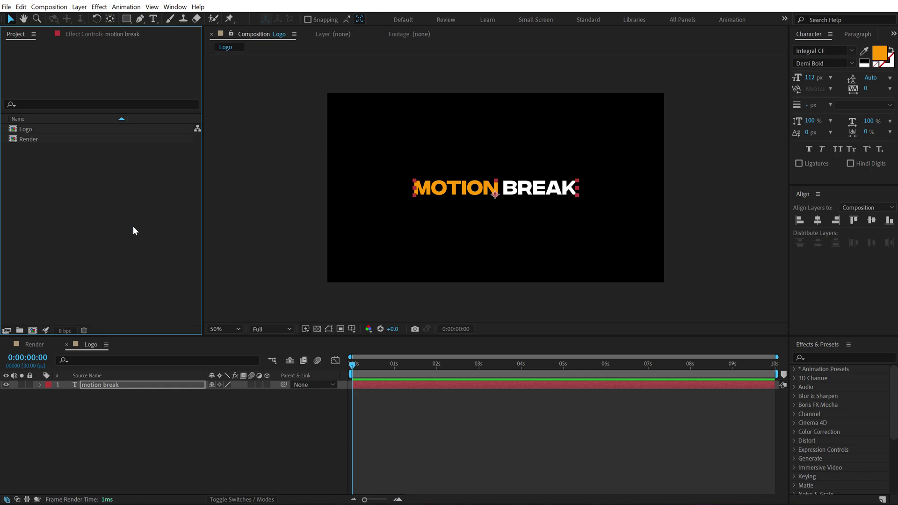
Step: Place the Logo composition as a layer in the Render composition's timeline
{"action": "left_click", "coordinate": [38, 344]}
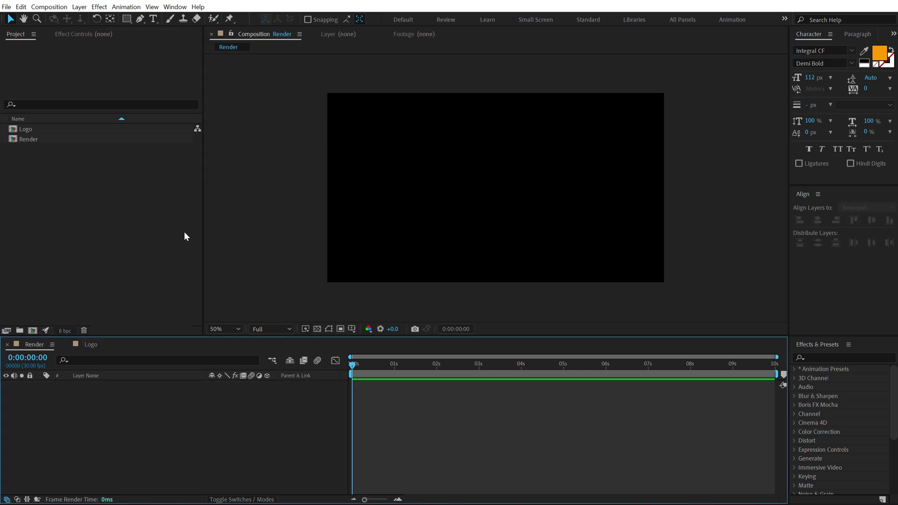
{"action": "left_click_drag", "start_coordinate": [34, 132], "coordinate": [247, 383]}
{"action": "key", "text": "="}
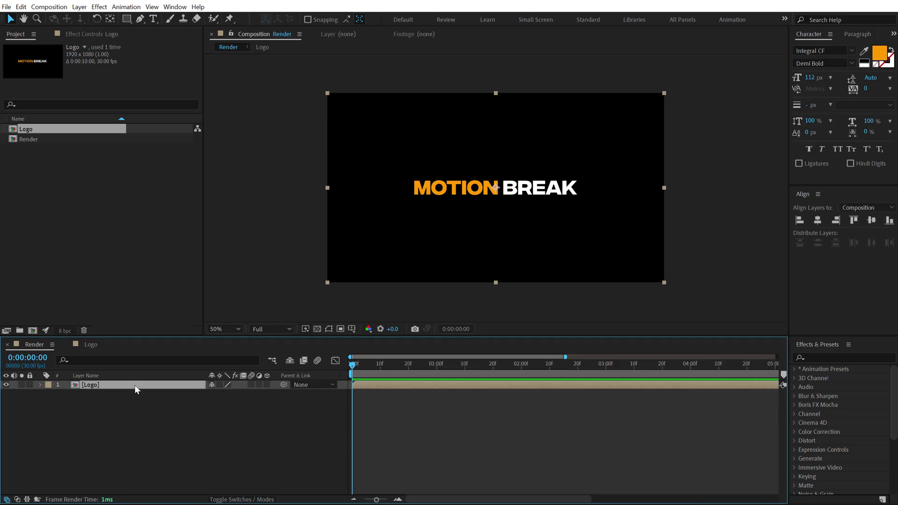
Step: Apply the CC Pixel Polly effect to the Logo layer and move the playhead to 0:00:00:06
{"action": "left_click", "coordinate": [832, 358]}
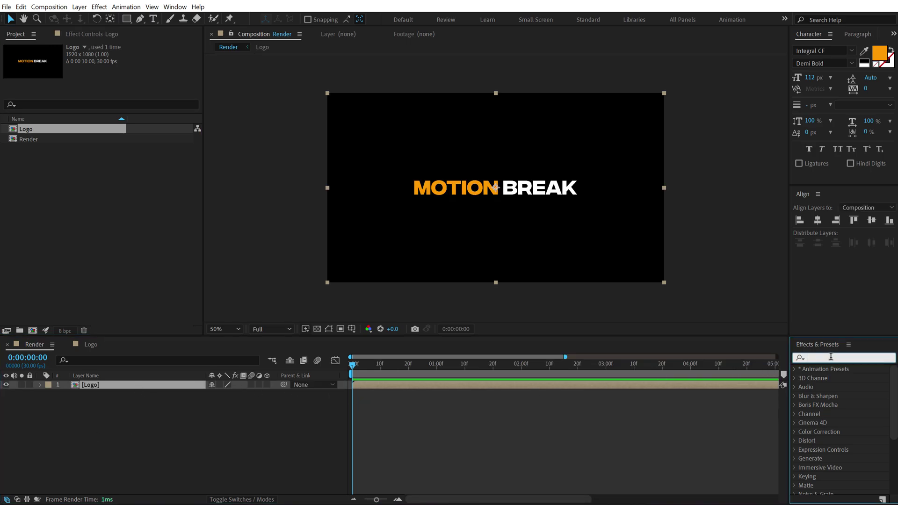
{"action": "type", "text": "cc pix"}
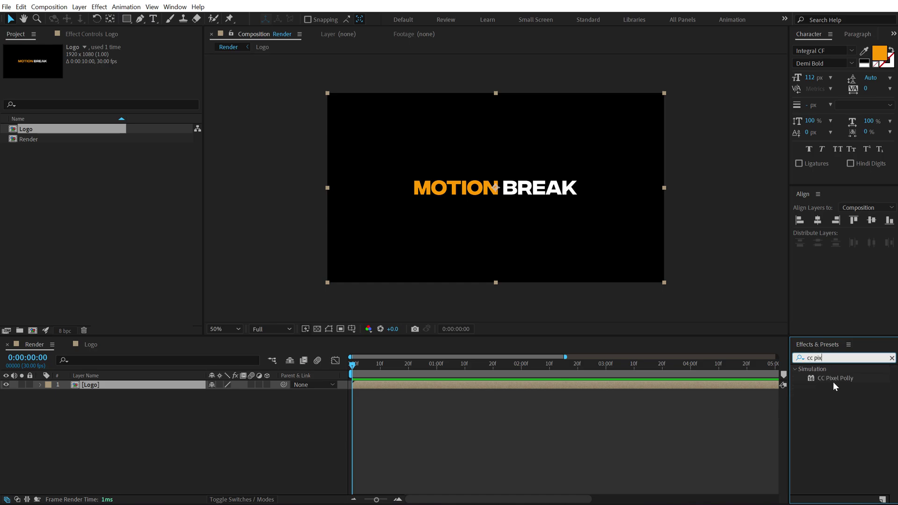
{"action": "double_click", "coordinate": [831, 377]}
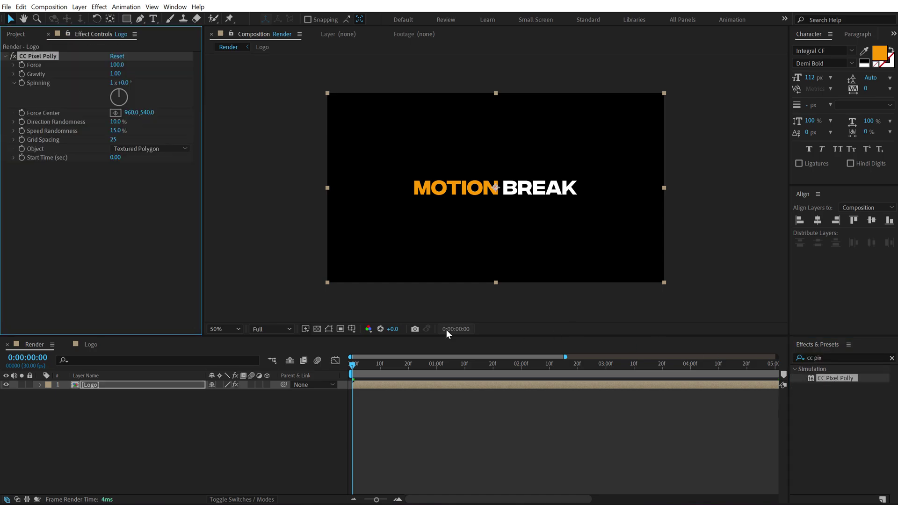
{"action": "mouse_move", "coordinate": [362, 363]}
{"action": "left_mouse_down"}
{"action": "mouse_move", "coordinate": [383, 368]}
{"action": "mouse_move", "coordinate": [350, 369]}
{"action": "mouse_move", "coordinate": [388, 366]}
{"action": "mouse_move", "coordinate": [351, 364]}
{"action": "mouse_move", "coordinate": [369, 364]}
{"action": "left_mouse_up"}
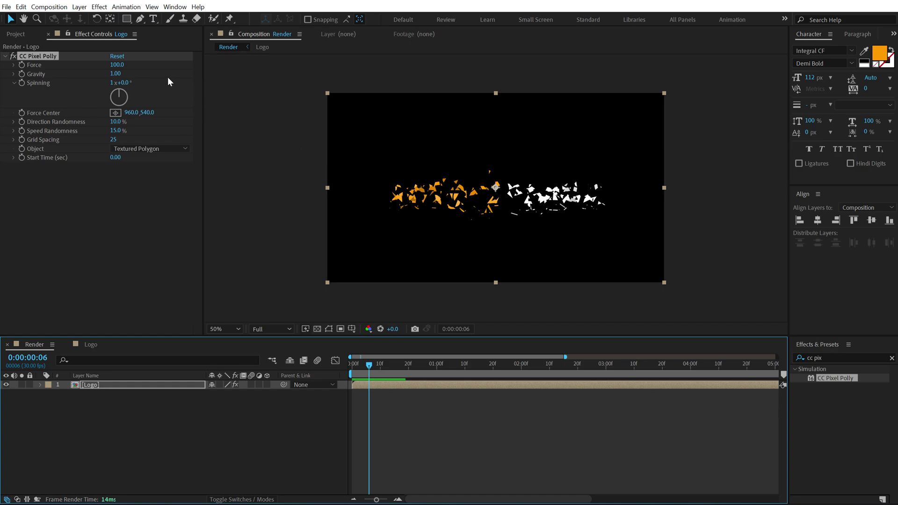
Step: Set CC Pixel Polly's Gravity to 0, preview the shatter from the start, and leave the playhead at 0:00:00:04
{"action": "left_click", "coordinate": [115, 73]}
{"action": "type", "text": "0"}
{"action": "key", "text": "Return"}
{"action": "left_click", "coordinate": [347, 365]}
{"action": "mouse_move", "coordinate": [362, 366]}
{"action": "left_mouse_down"}
{"action": "mouse_move", "coordinate": [414, 366]}
{"action": "mouse_move", "coordinate": [351, 366]}
{"action": "left_mouse_up"}
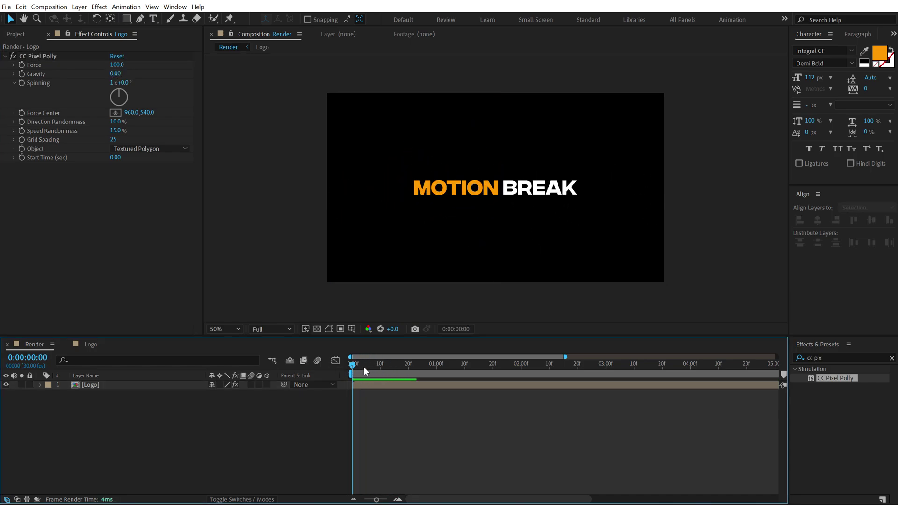
{"action": "key", "text": "space"}
{"action": "mouse_move", "coordinate": [374, 365]}
{"action": "left_mouse_down"}
{"action": "mouse_move", "coordinate": [350, 366]}
{"action": "mouse_move", "coordinate": [422, 364]}
{"action": "mouse_move", "coordinate": [367, 360]}
{"action": "left_mouse_up"}
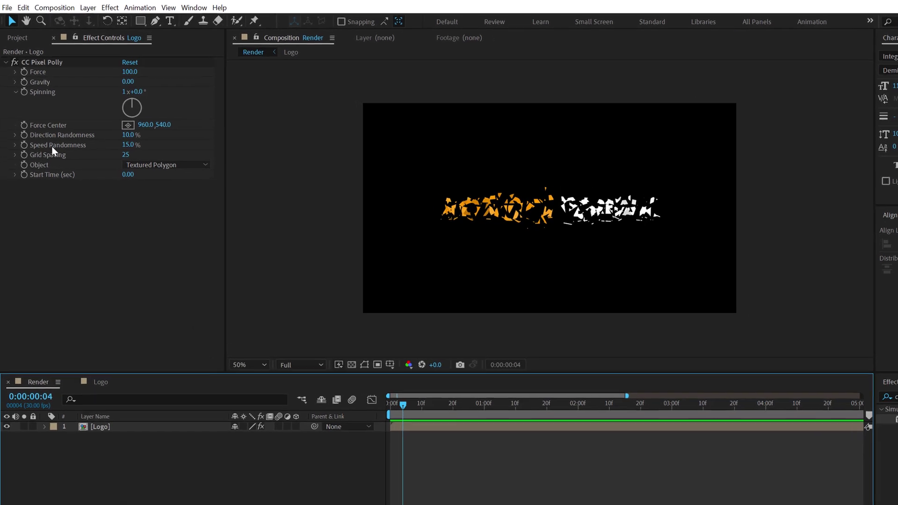
Step: Set CC Pixel Polly's Direction Randomness to 30% and Speed Randomness to 90%
{"action": "left_click", "coordinate": [147, 156]}
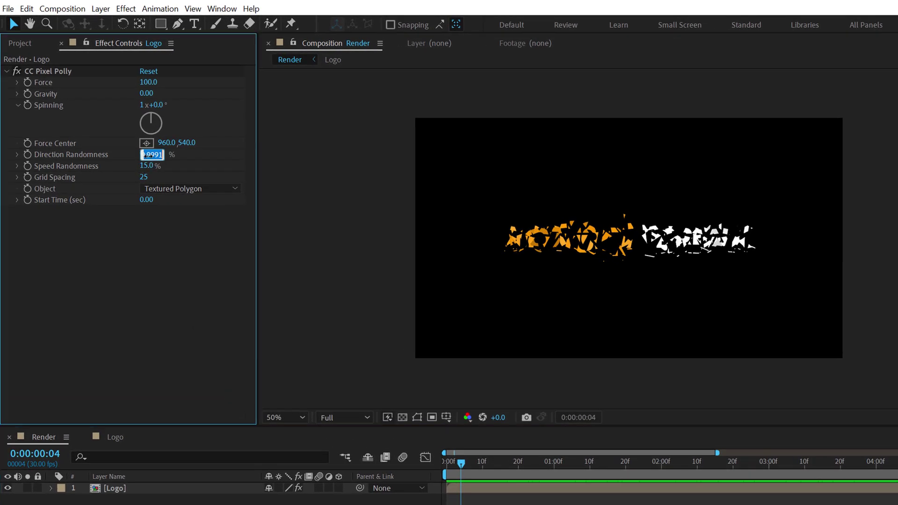
{"action": "type", "text": "20"}
{"action": "key", "text": "Return"}
{"action": "left_click", "coordinate": [148, 166]}
{"action": "type", "text": "9"}
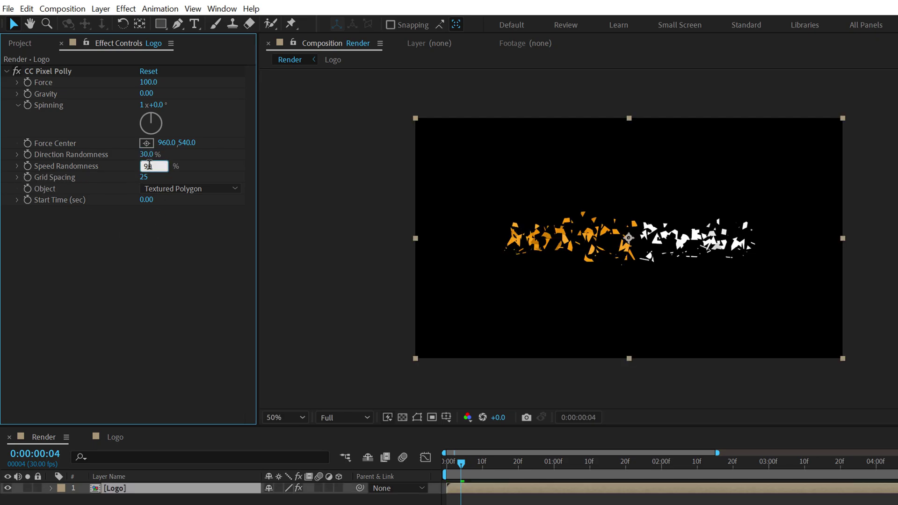
{"action": "type", "text": "0"}
{"action": "key", "text": "Return"}
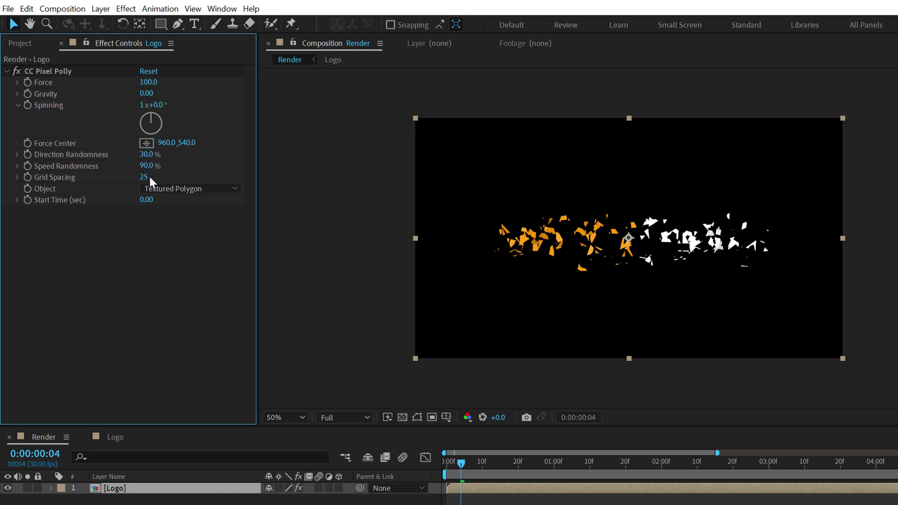
Step: Set CC Pixel Polly's Grid Spacing to 10
{"action": "left_click_drag", "start_coordinate": [145, 180], "coordinate": [138, 177]}
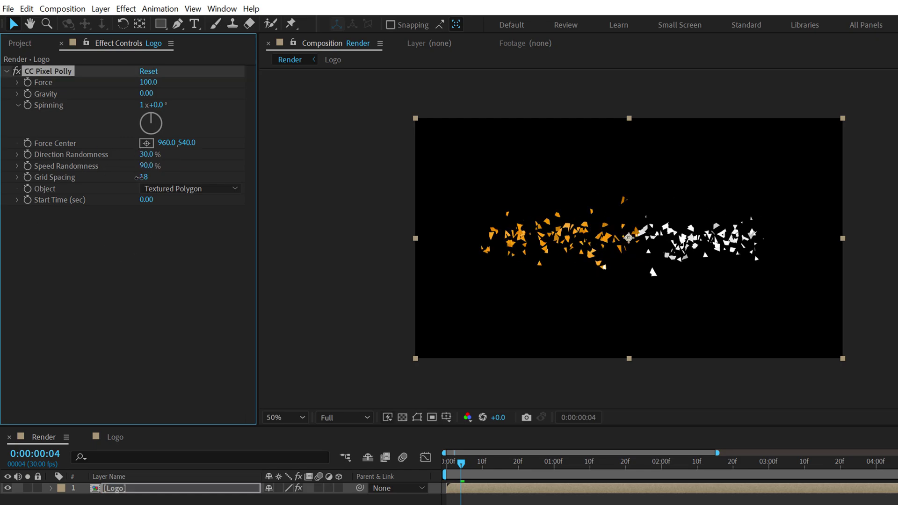
{"action": "left_click", "coordinate": [144, 177]}
{"action": "type", "text": "10"}
{"action": "key", "text": "Return"}
{"action": "left_click", "coordinate": [139, 249]}
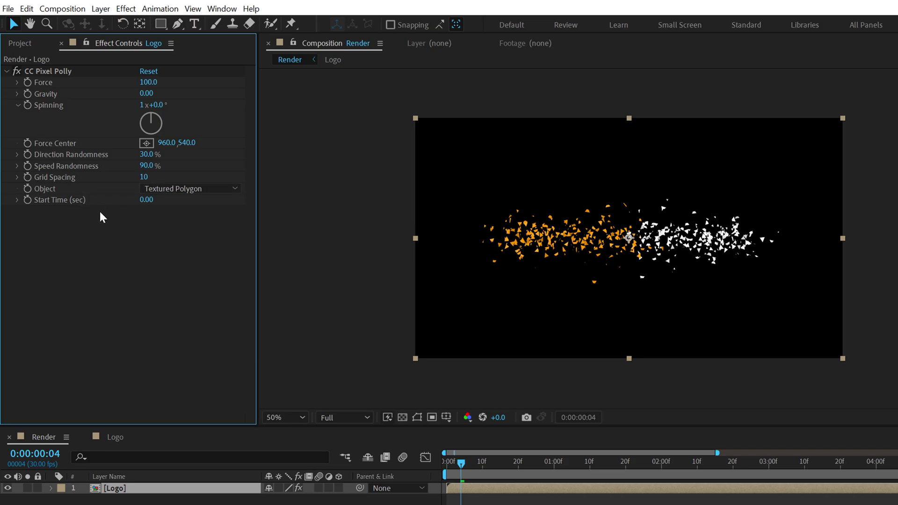
Step: Set CC Pixel Polly's Start Time to -1.30 and move the playhead to 0:00:00:00
{"action": "left_click", "coordinate": [144, 200]}
{"action": "type", "text": "-1.3"}
{"action": "key", "text": "Return"}
{"action": "left_click_drag", "start_coordinate": [451, 459], "coordinate": [416, 467]}
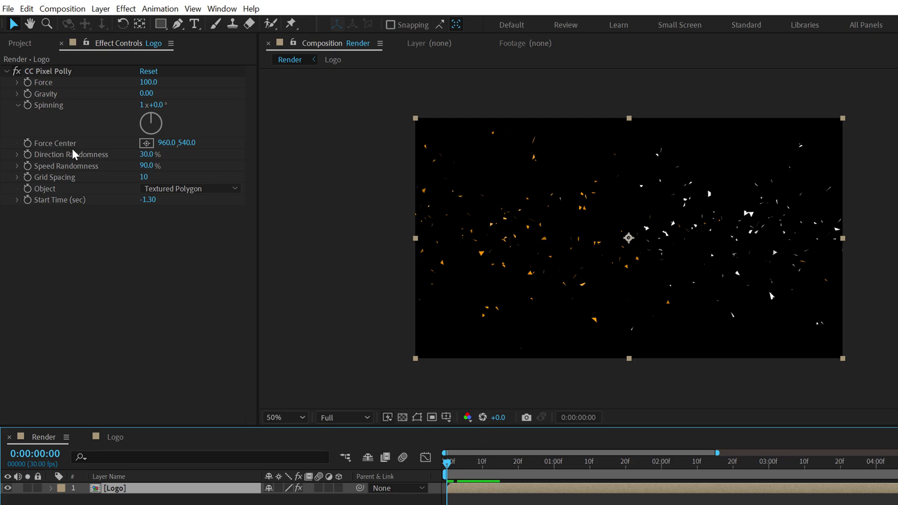
Step: Set CC Pixel Polly's Force Center X to -400 and scrub the timeline to check the particles' motion
{"action": "left_click_drag", "start_coordinate": [171, 142], "coordinate": [30, 143]}
{"action": "left_click_drag", "start_coordinate": [166, 142], "coordinate": [107, 142]}
{"action": "left_click", "coordinate": [166, 143]}
{"action": "key", "text": "BackSpace"}
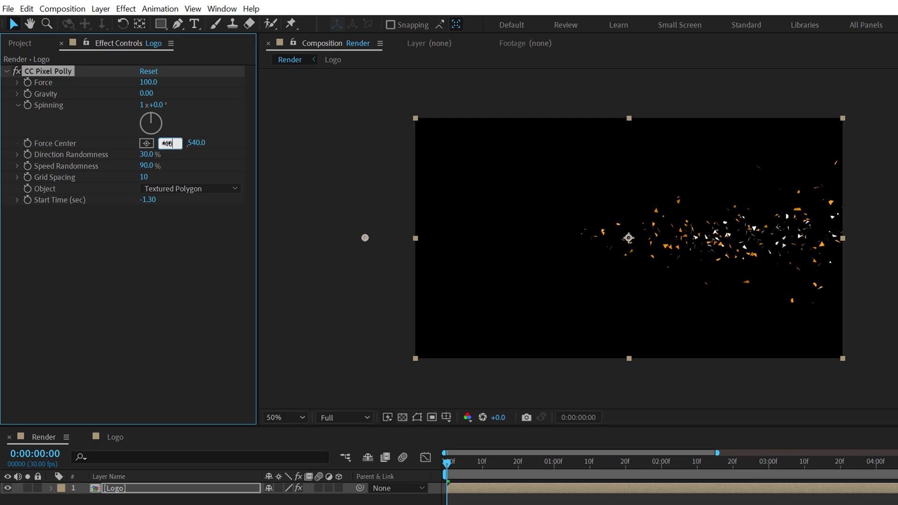
{"action": "left_click", "coordinate": [125, 260]}
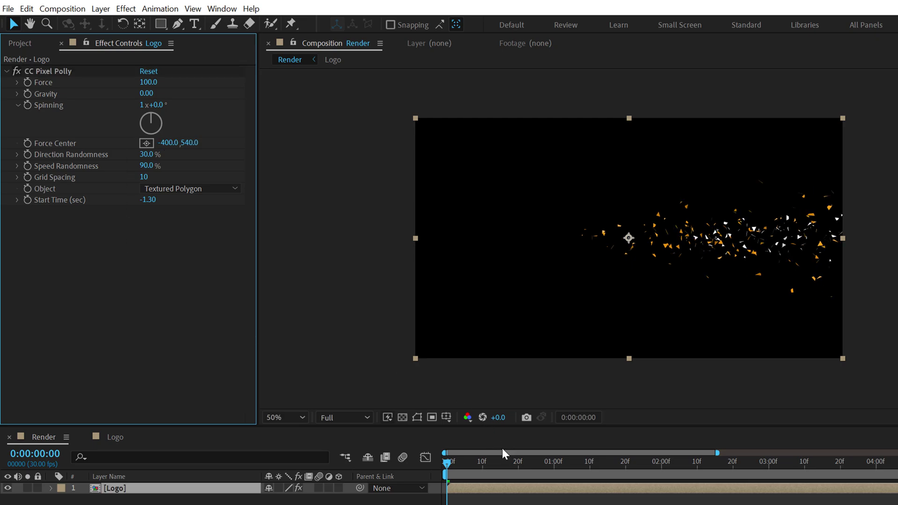
{"action": "left_click_drag", "start_coordinate": [477, 462], "coordinate": [600, 462]}
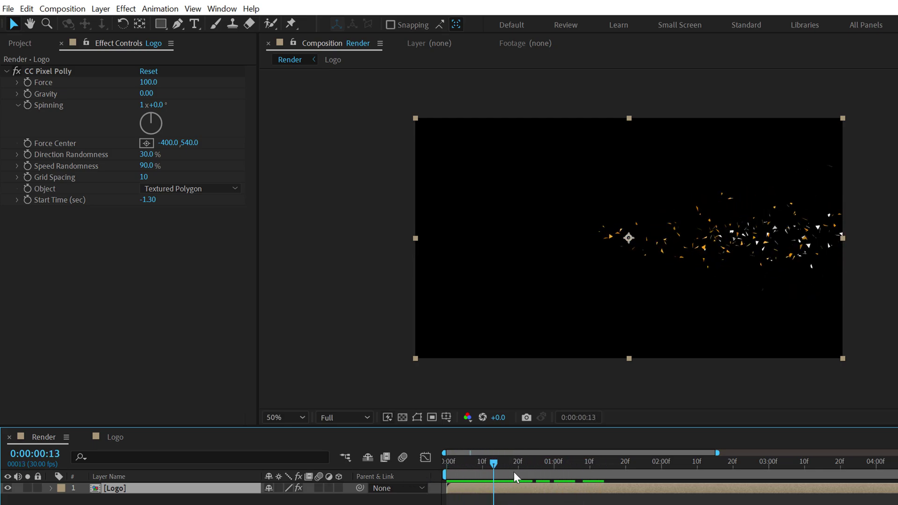
{"action": "mouse_move", "coordinate": [466, 477]}
{"action": "left_mouse_down"}
{"action": "mouse_move", "coordinate": [527, 475]}
{"action": "mouse_move", "coordinate": [454, 477]}
{"action": "mouse_move", "coordinate": [523, 471]}
{"action": "mouse_move", "coordinate": [466, 475]}
{"action": "left_mouse_up"}
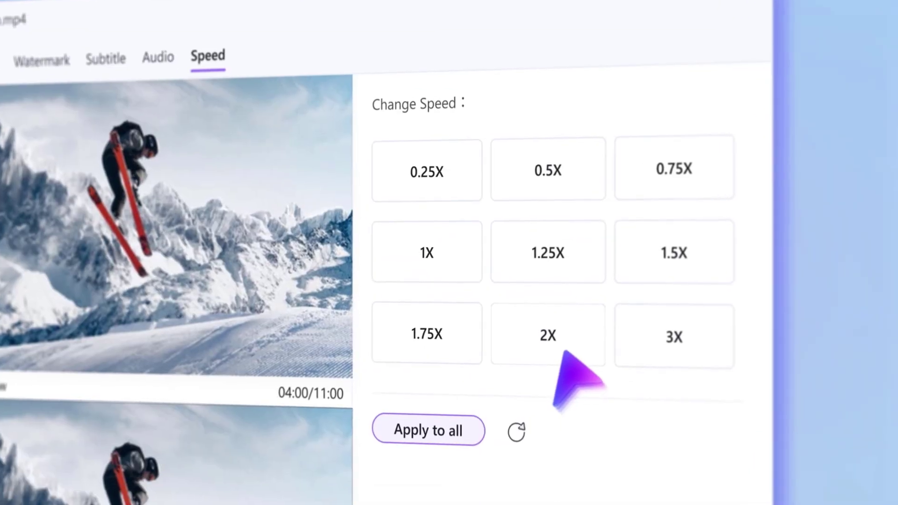
{"action": "left_click", "coordinate": [573, 352]}
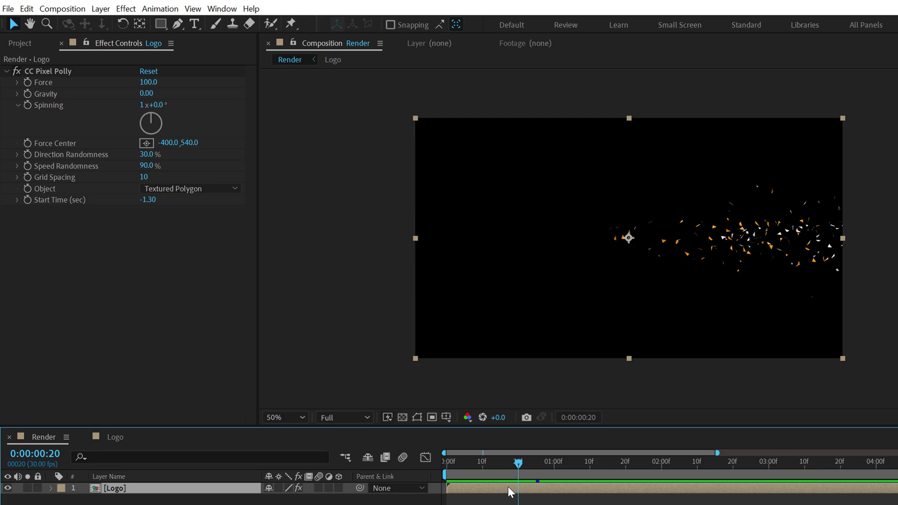
Step: Trim the Logo layer's start to 0:00:00:20 and apply the Transform effect to it
{"action": "key", "text": "alt+bracketleft"}
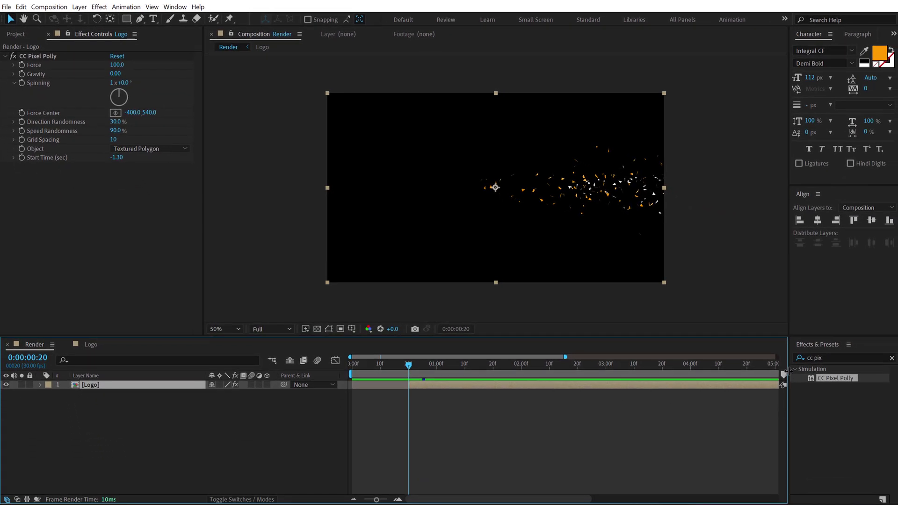
{"action": "left_click", "coordinate": [830, 358]}
{"action": "type", "text": "tran"}
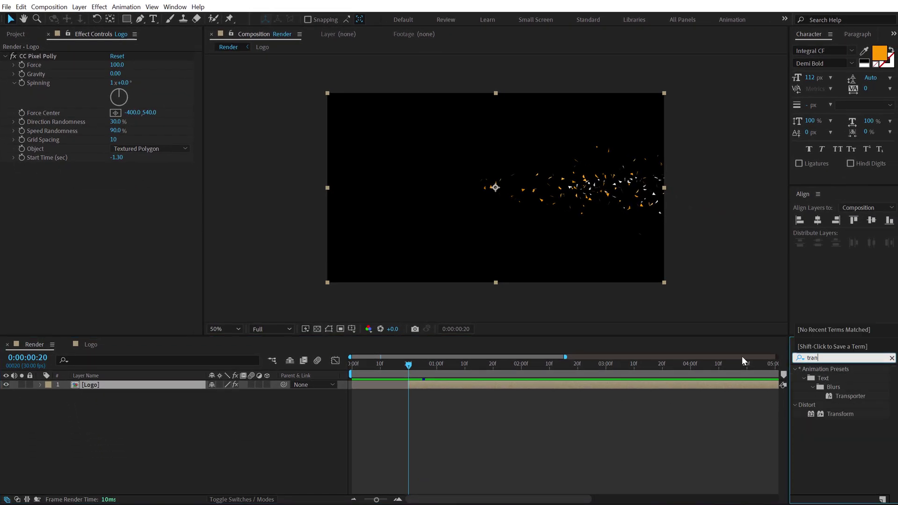
{"action": "left_click", "coordinate": [842, 414]}
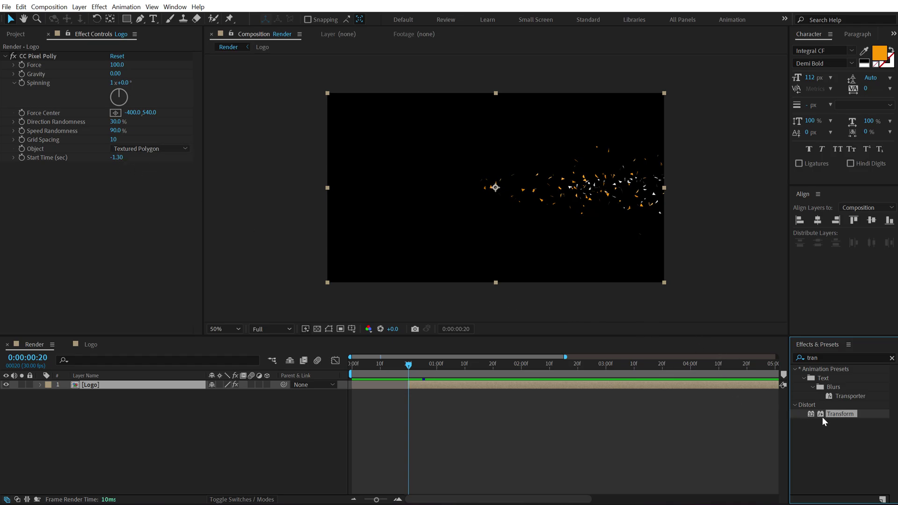
{"action": "double_click", "coordinate": [831, 413]}
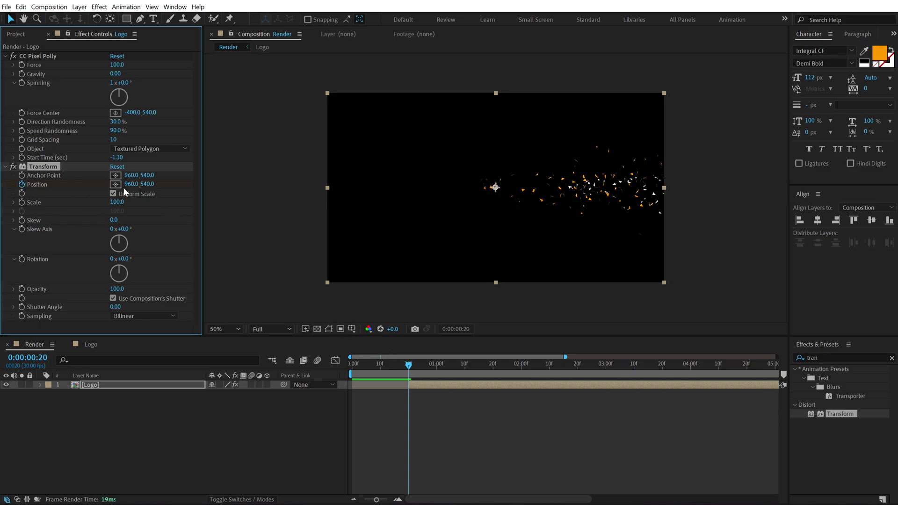
Step: Keyframe the Transform effect's Position at 483, 540 on 0:00:00:20 and 1799, 540 on 0:00:02:20, and reveal the keyframes
{"action": "left_click_drag", "start_coordinate": [134, 190], "coordinate": [50, 190]}
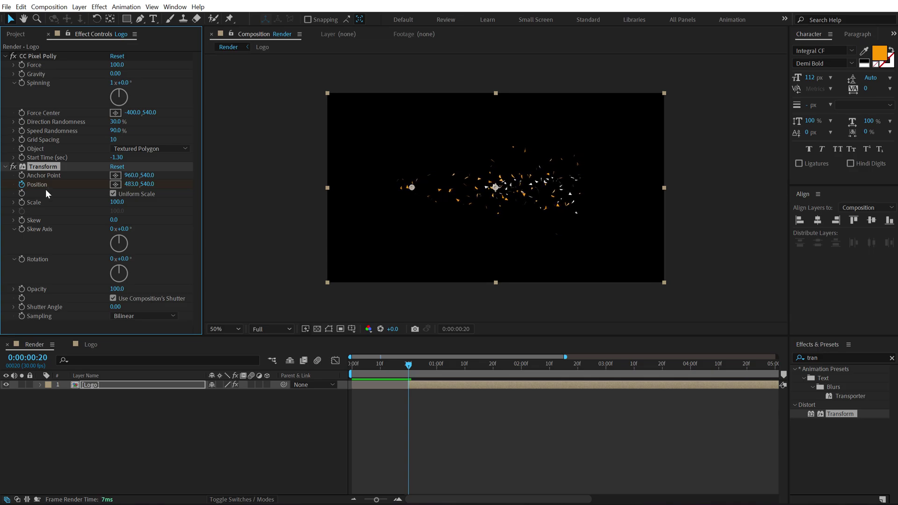
{"action": "left_click_drag", "start_coordinate": [602, 373], "coordinate": [578, 373]}
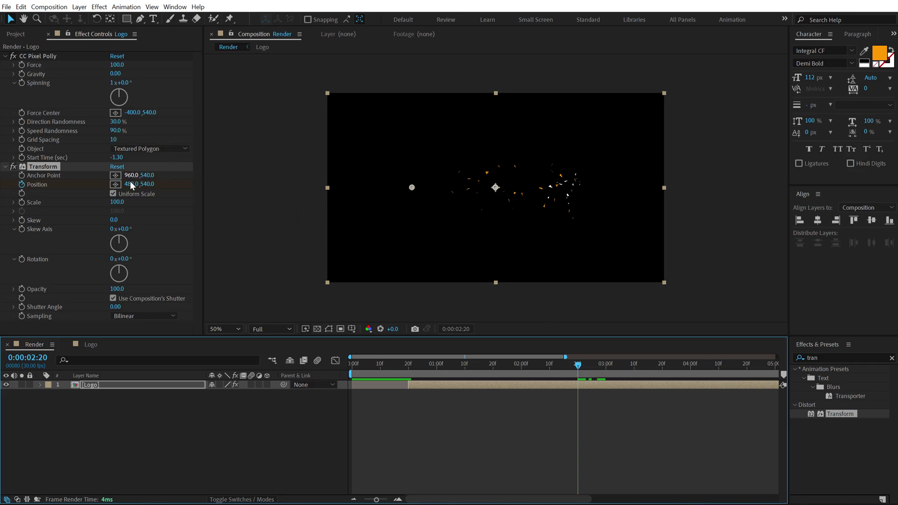
{"action": "left_click_drag", "start_coordinate": [132, 184], "coordinate": [855, 189]}
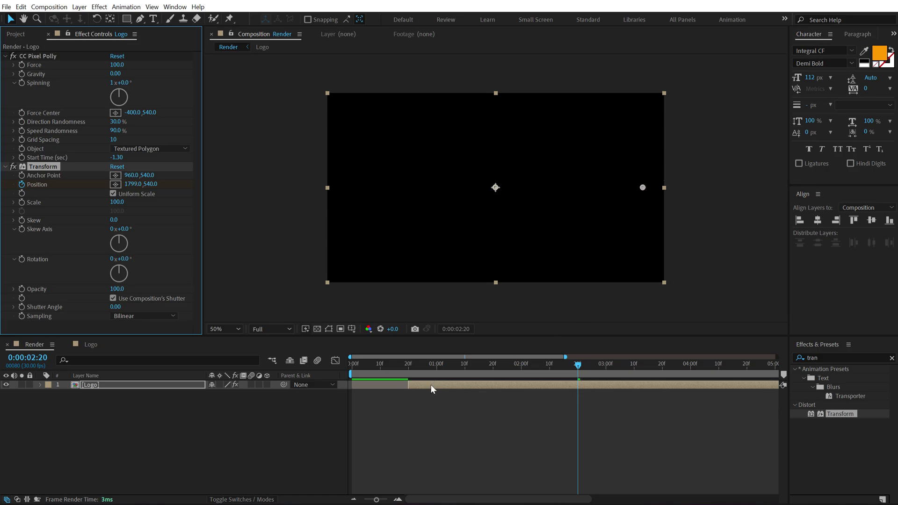
{"action": "key", "text": "u"}
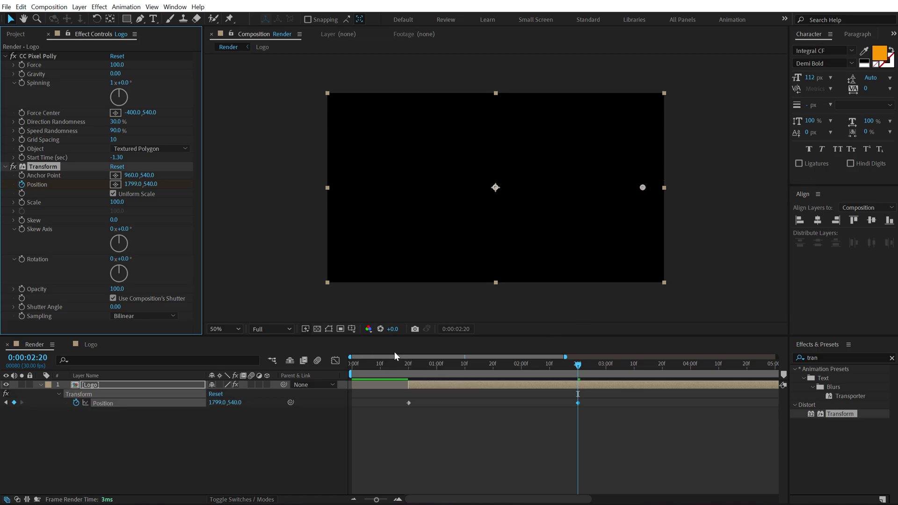
Step: Preview the particles' movement and leave the playhead at 0:00:00:27
{"action": "left_click_drag", "start_coordinate": [409, 374], "coordinate": [443, 386]}
{"action": "key", "text": "space"}
{"action": "left_click", "coordinate": [430, 371]}
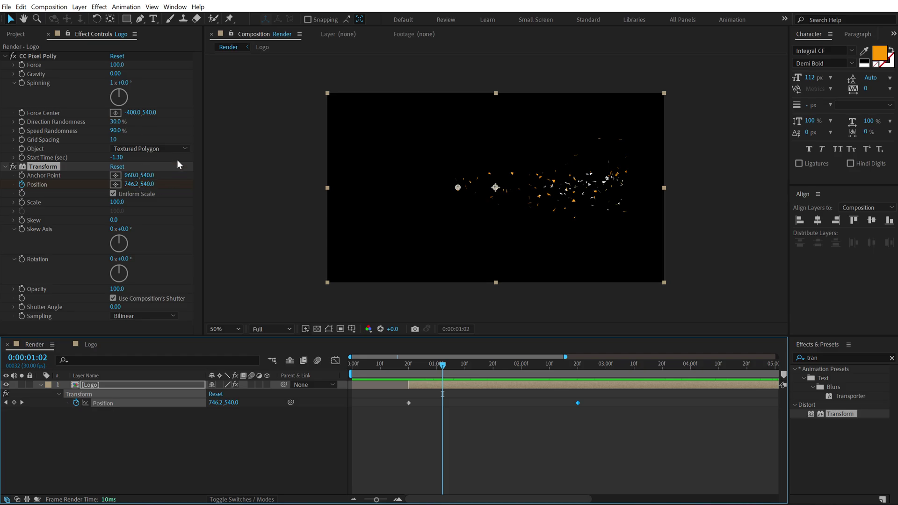
{"action": "mouse_move", "coordinate": [443, 370]}
{"action": "left_mouse_down"}
{"action": "mouse_move", "coordinate": [478, 364]}
{"action": "mouse_move", "coordinate": [429, 369]}
{"action": "left_mouse_up"}
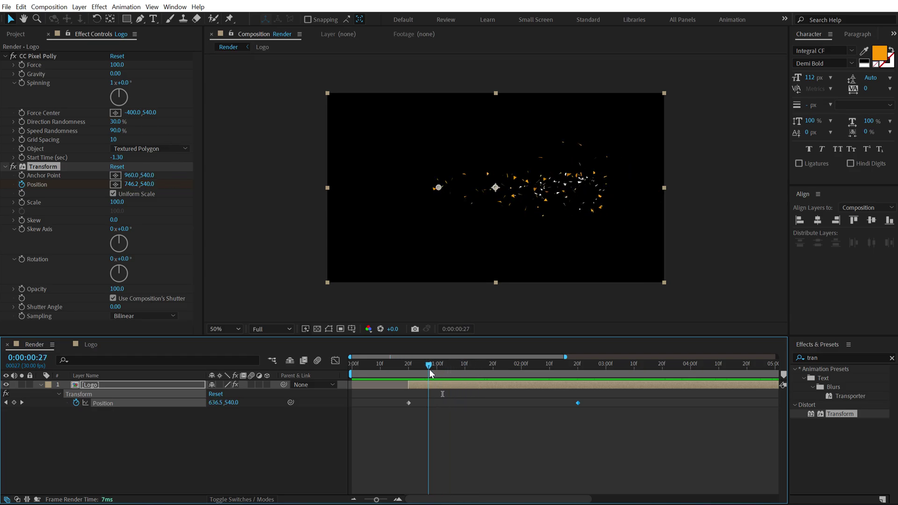
Step: Apply the Posterize Time effect to the Logo layer with a Frame Rate of 8
{"action": "left_click", "coordinate": [831, 358]}
{"action": "type", "text": "poste"}
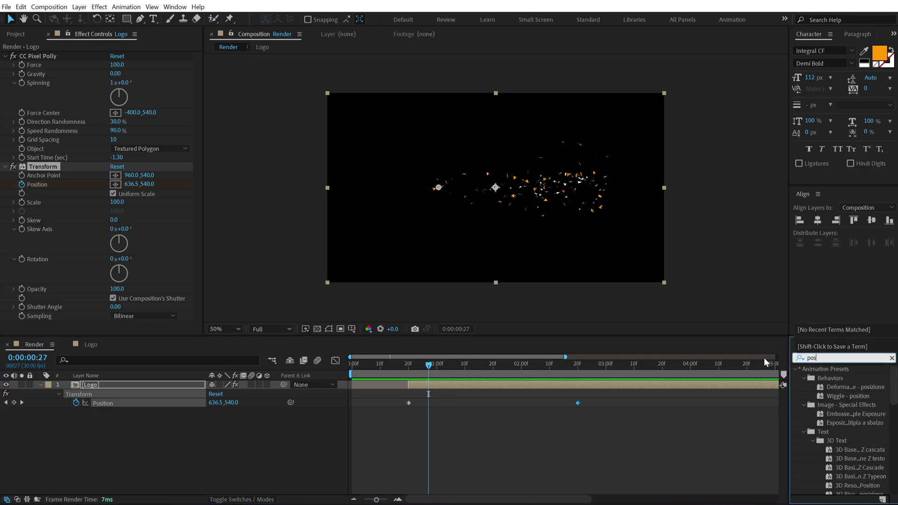
{"action": "double_click", "coordinate": [833, 430]}
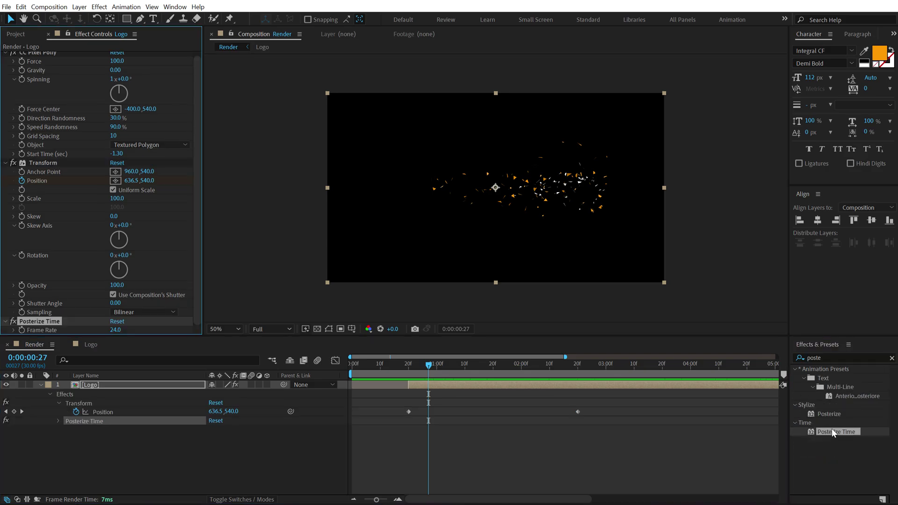
{"action": "left_click", "coordinate": [117, 330]}
{"action": "type", "text": "8"}
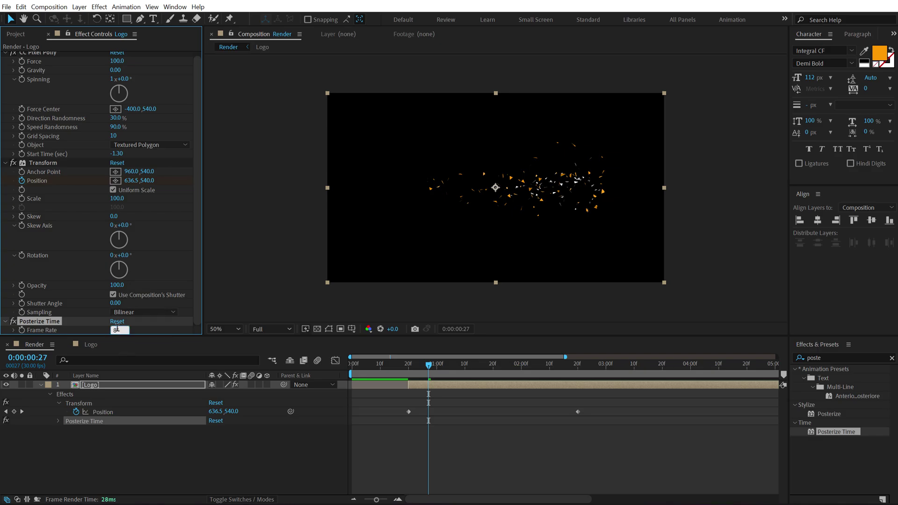
{"action": "left_click", "coordinate": [176, 248]}
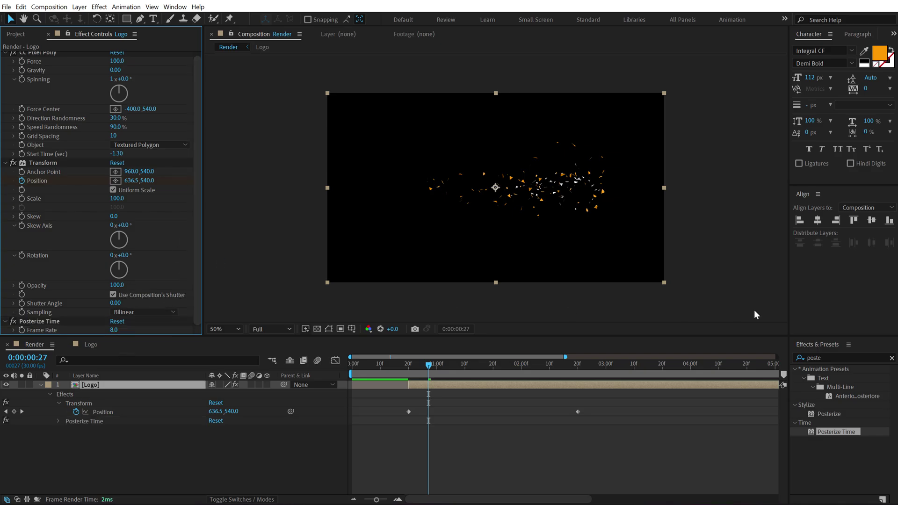
Step: Apply Block Dissolve to the Logo layer, with Transition Completion at 50% and Soft Edges turned off
{"action": "left_click", "coordinate": [826, 358]}
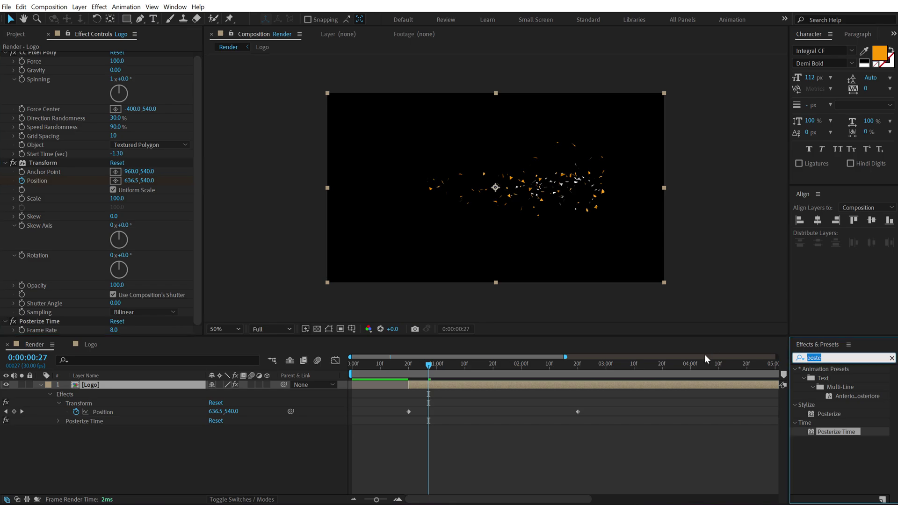
{"action": "type", "text": "block"}
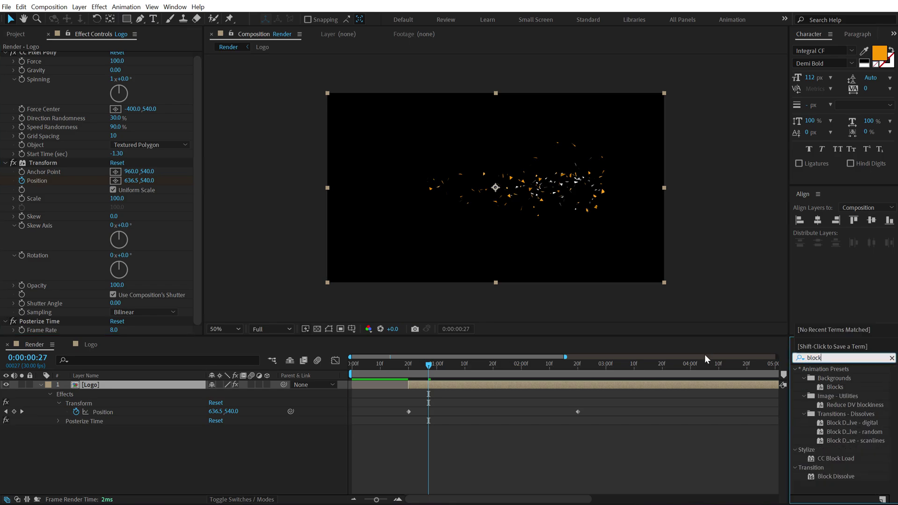
{"action": "double_click", "coordinate": [842, 477]}
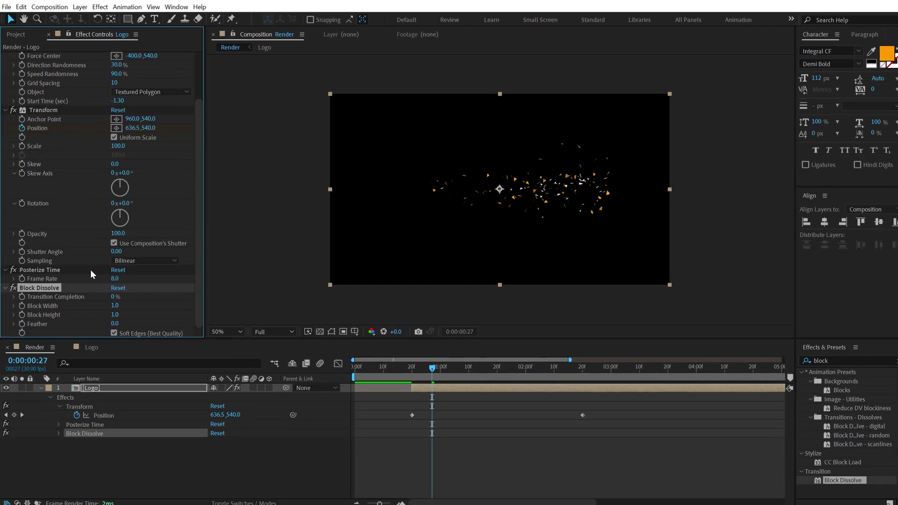
{"action": "left_click", "coordinate": [129, 335]}
{"action": "type", "text": "50"}
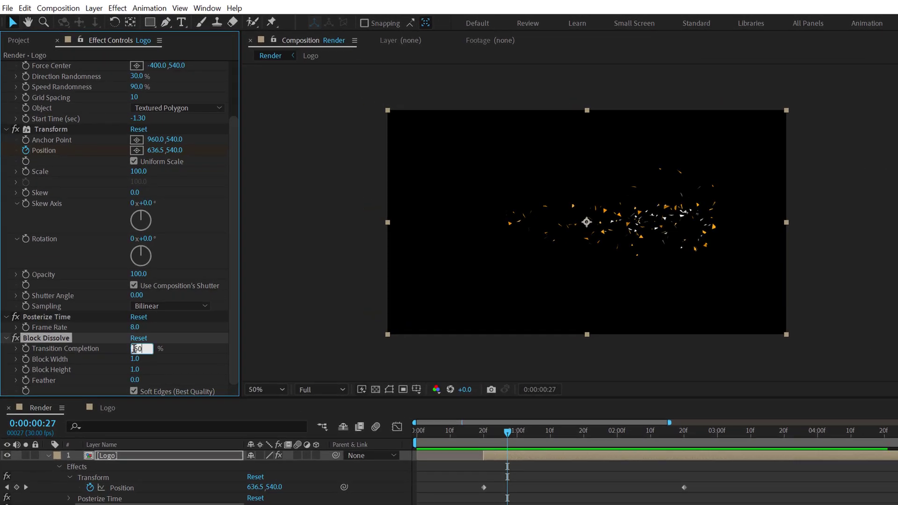
{"action": "key", "text": "Return"}
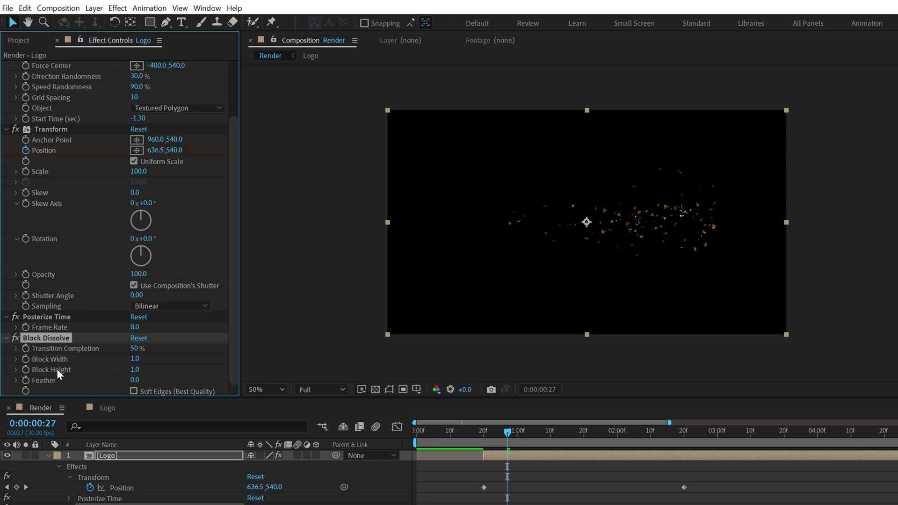
Step: Set Block Dissolve's Block Width and Block Height to 40
{"action": "left_click", "coordinate": [135, 359]}
{"action": "type", "text": "40"}
{"action": "left_click", "coordinate": [189, 370]}
{"action": "left_click", "coordinate": [135, 370]}
{"action": "type", "text": "40"}
{"action": "left_click", "coordinate": [202, 352]}
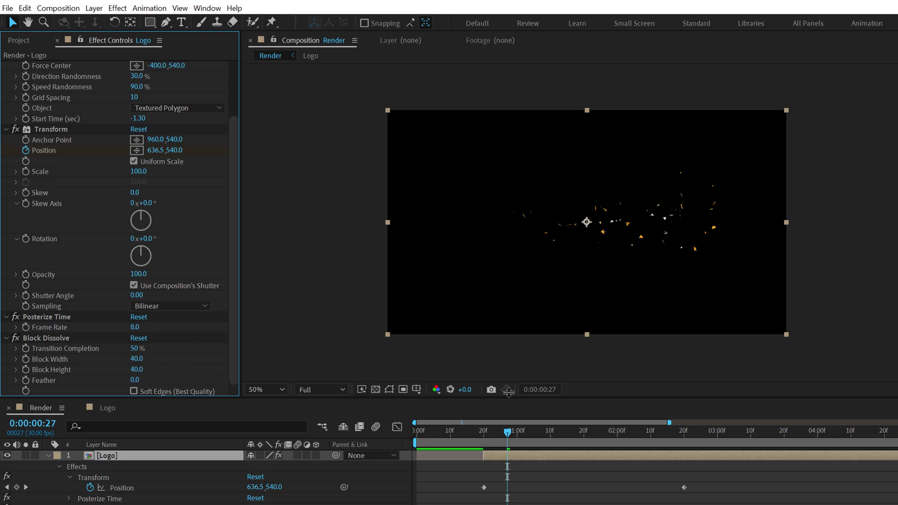
Step: Preview the dissolved particles from 0:00:00:10 and leave the playhead at 0:00:01:02
{"action": "left_click_drag", "start_coordinate": [499, 428], "coordinate": [476, 435]}
{"action": "left_click", "coordinate": [451, 442]}
{"action": "key", "text": "space"}
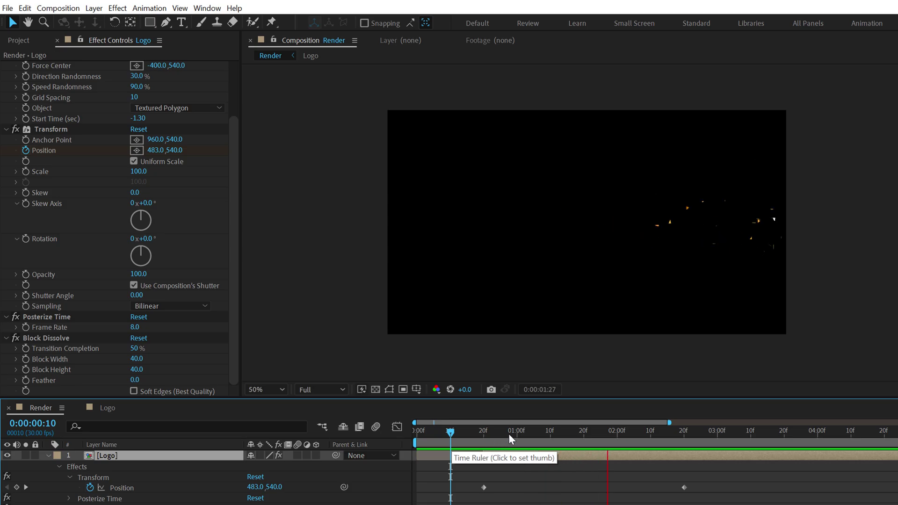
{"action": "left_click", "coordinate": [460, 432]}
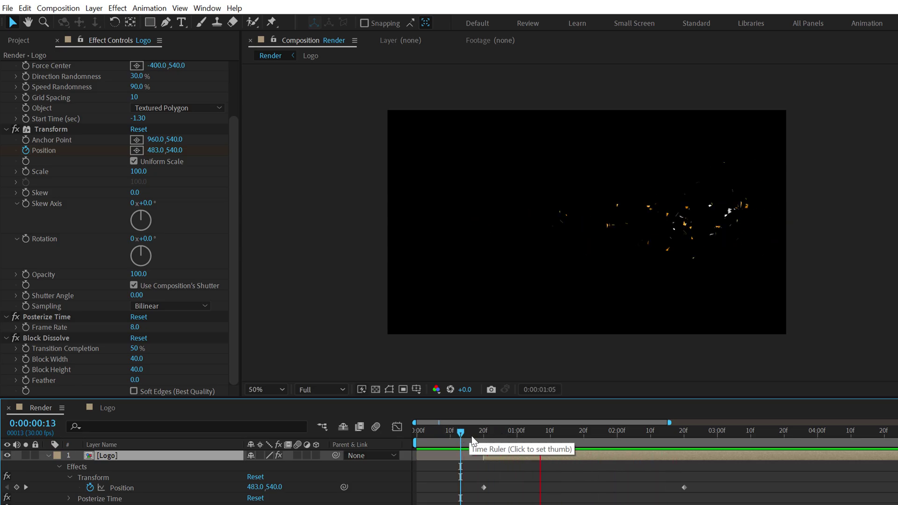
{"action": "left_click_drag", "start_coordinate": [472, 440], "coordinate": [576, 442]}
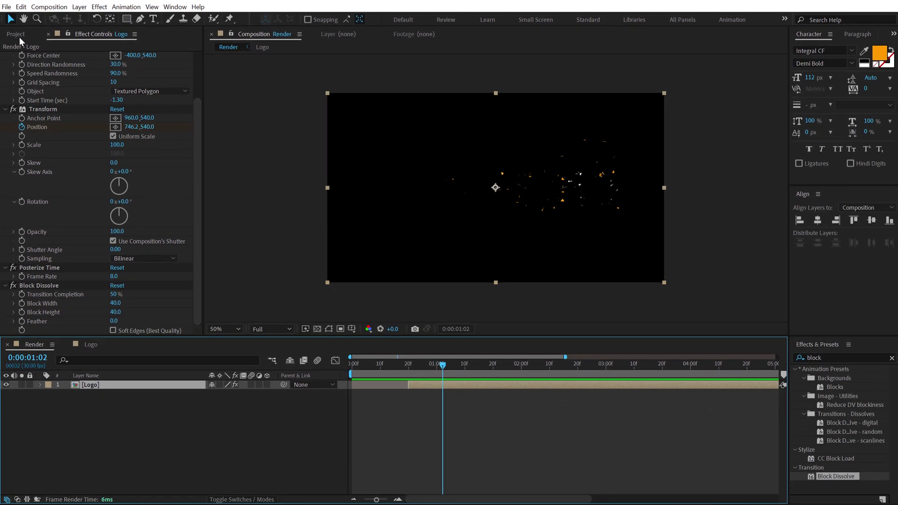
Step: Add another copy of the Logo composition above the particle layer and move the playhead to 0:00:00:20
{"action": "left_click", "coordinate": [20, 39]}
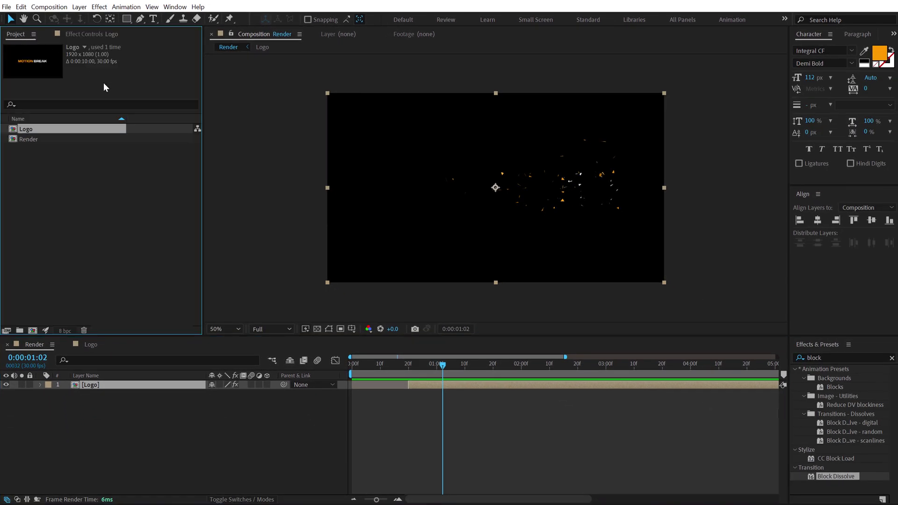
{"action": "left_click_drag", "start_coordinate": [30, 131], "coordinate": [97, 383]}
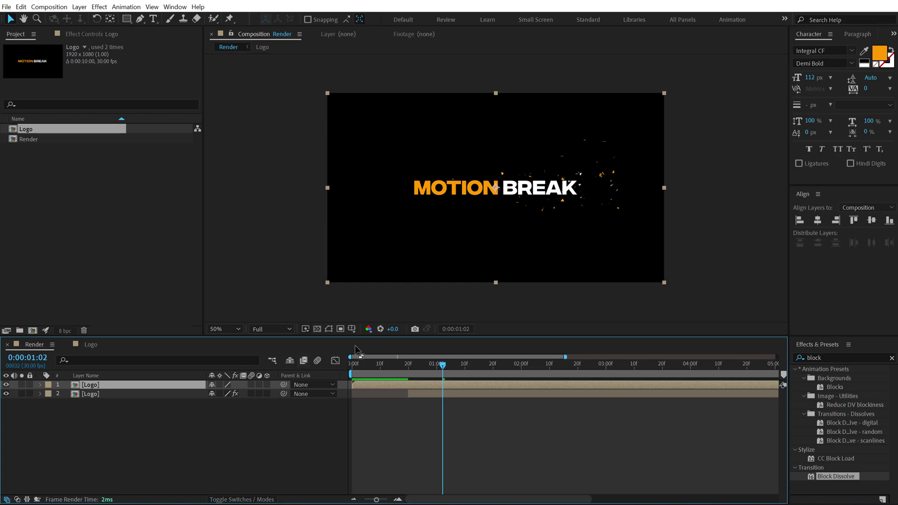
{"action": "left_click_drag", "start_coordinate": [351, 370], "coordinate": [408, 371]}
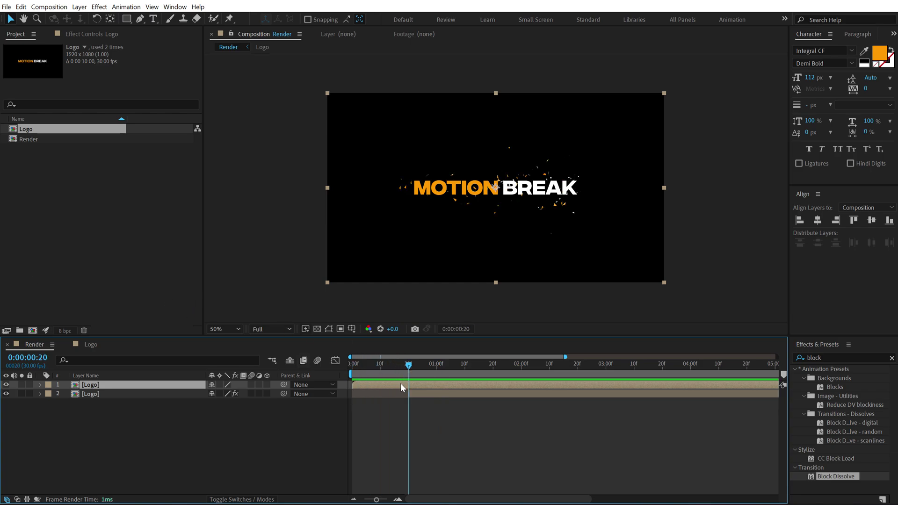
Step: Apply the Venetian Blinds effect to the top Logo layer
{"action": "left_click", "coordinate": [840, 359]}
{"action": "type", "text": "v"}
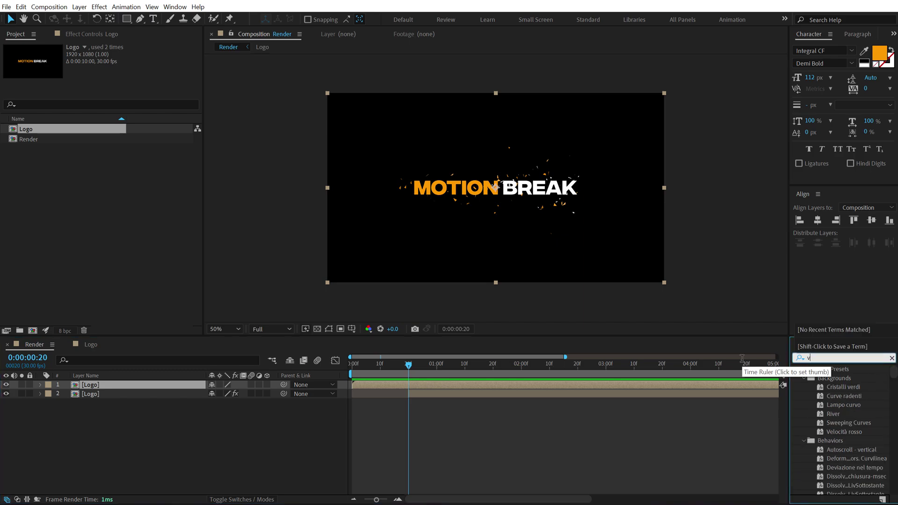
{"action": "type", "text": "ene"}
{"action": "left_click", "coordinate": [832, 414]}
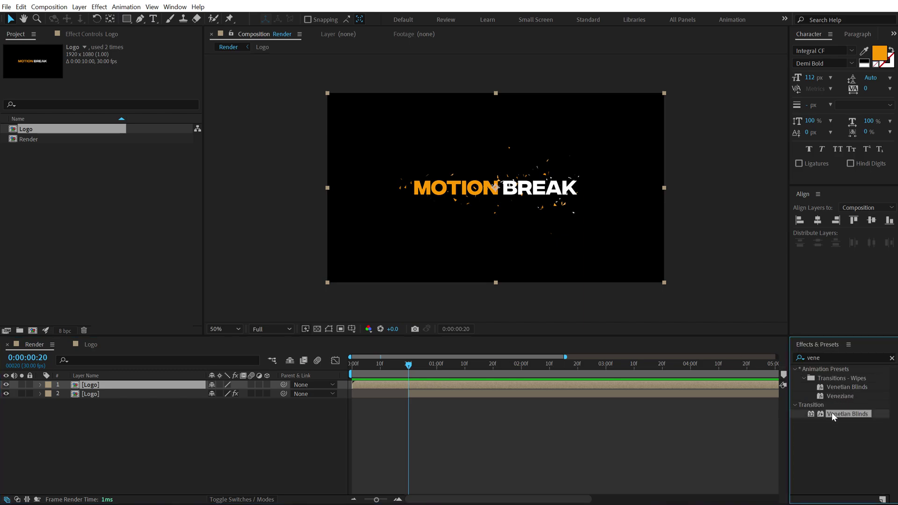
{"action": "double_click", "coordinate": [832, 414]}
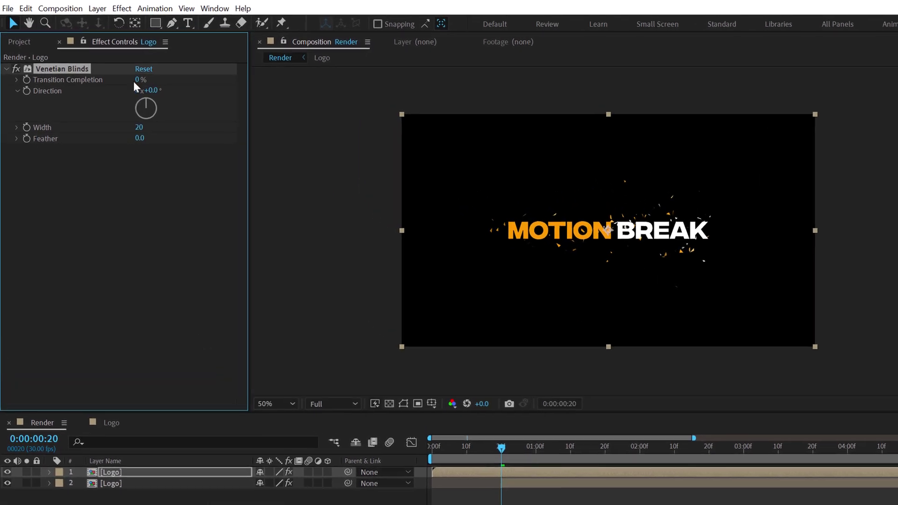
Step: Set Venetian Blinds to 100% Transition Completion, 180° Direction and a Width of 60
{"action": "left_click_drag", "start_coordinate": [113, 65], "coordinate": [248, 63]}
{"action": "left_click", "coordinate": [153, 91]}
{"action": "type", "text": "180"}
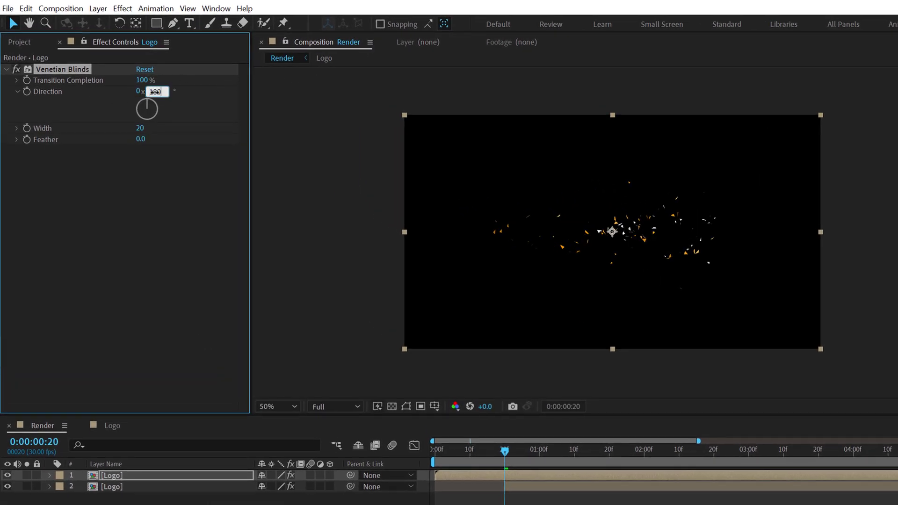
{"action": "left_click", "coordinate": [144, 175]}
{"action": "left_click", "coordinate": [140, 126]}
{"action": "type", "text": "60"}
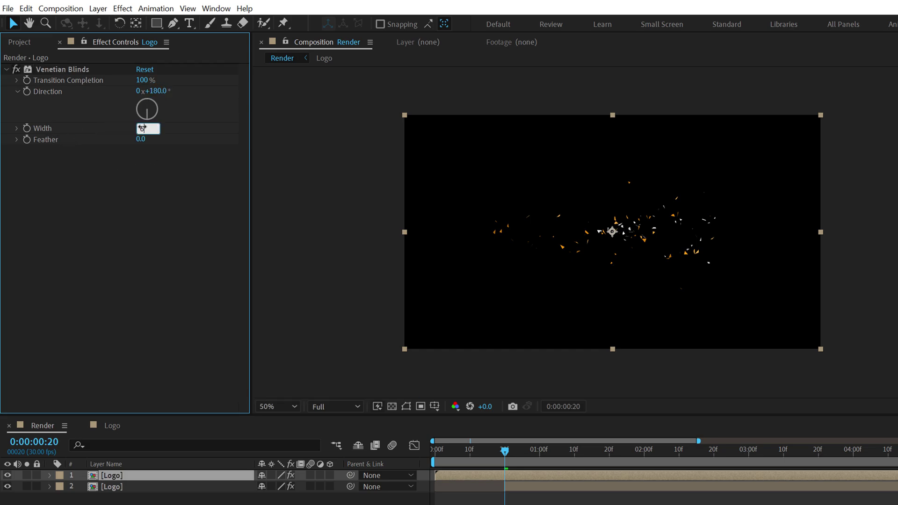
{"action": "left_click", "coordinate": [148, 254]}
Step: Keyframe Venetian Blinds' Transition Completion from 100% at 0:00:00:20 to 0% at 0:00:01:10, and scrub through the reveal
{"action": "left_click", "coordinate": [27, 81]}
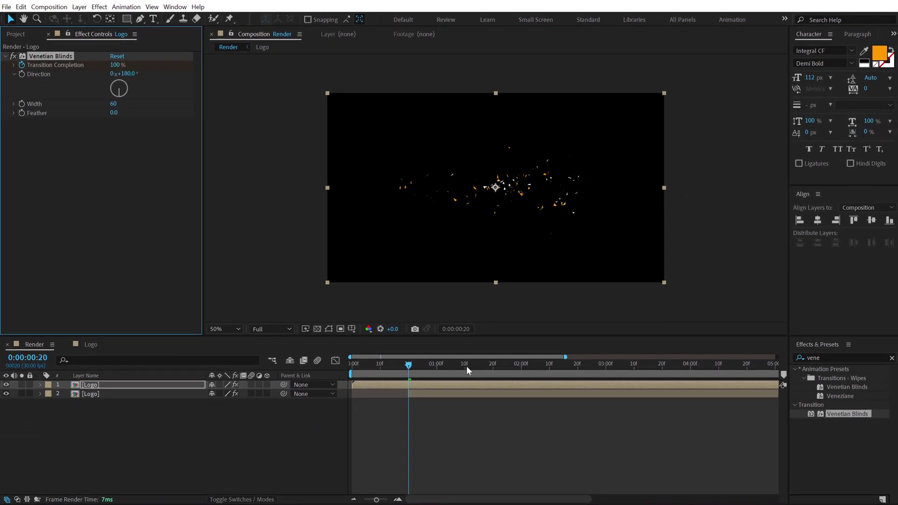
{"action": "left_click", "coordinate": [465, 365]}
{"action": "left_click_drag", "start_coordinate": [116, 64], "coordinate": [46, 60]}
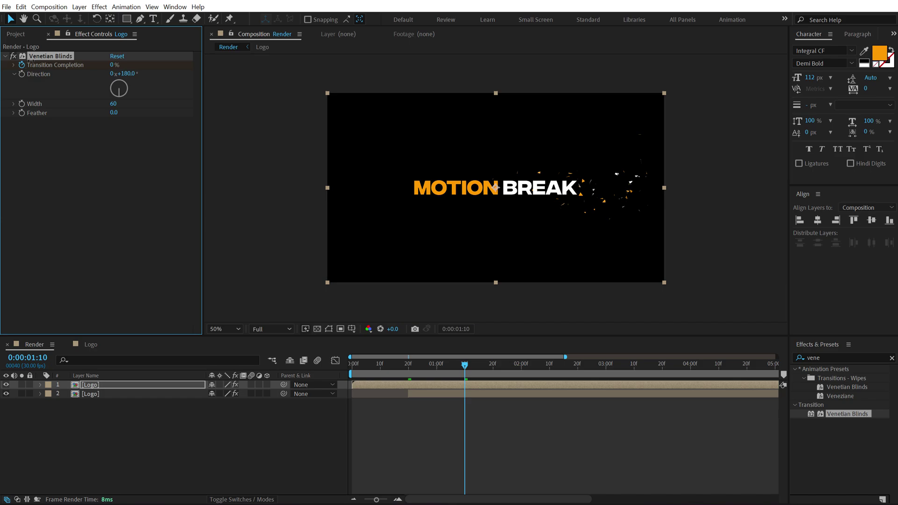
{"action": "key", "text": "u"}
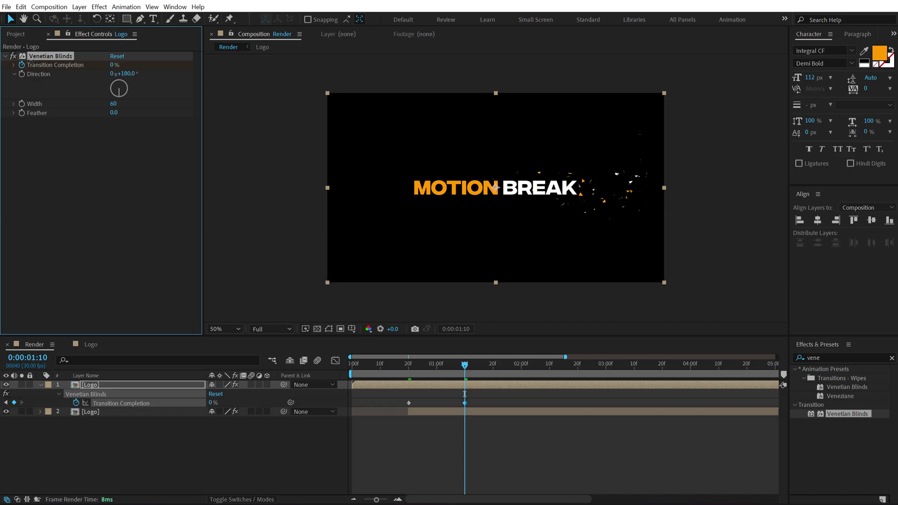
{"action": "left_click", "coordinate": [408, 370]}
{"action": "left_click_drag", "start_coordinate": [408, 371], "coordinate": [434, 367]}
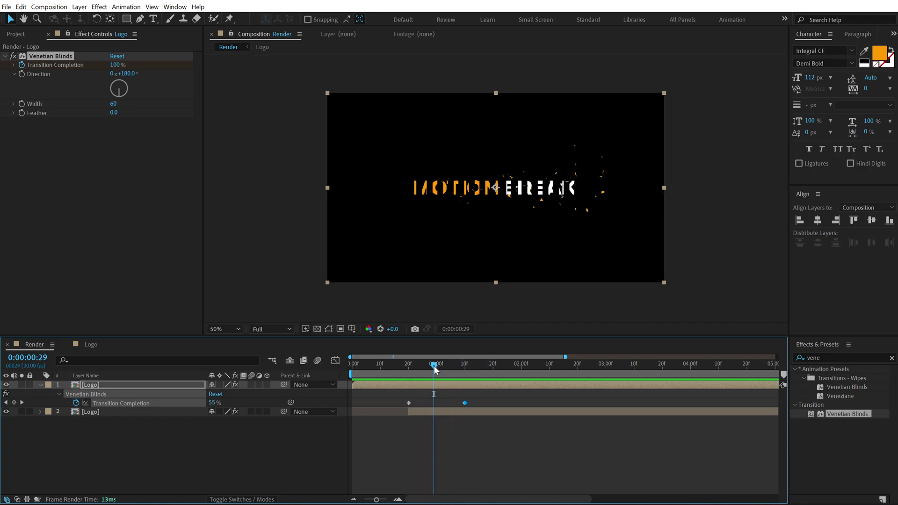
Step: Apply Posterize Time to the top Logo layer with a Frame Rate of 8
{"action": "left_click", "coordinate": [834, 358]}
{"action": "type", "text": "poste"}
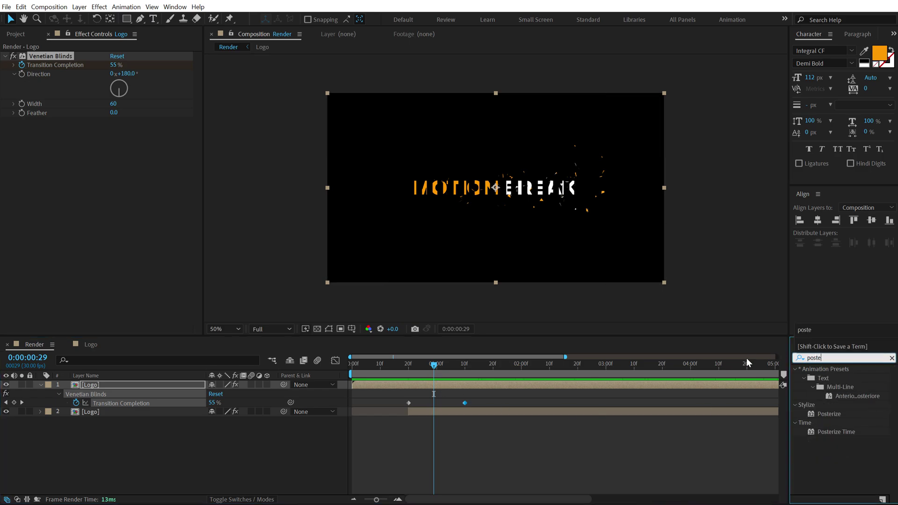
{"action": "double_click", "coordinate": [831, 432]}
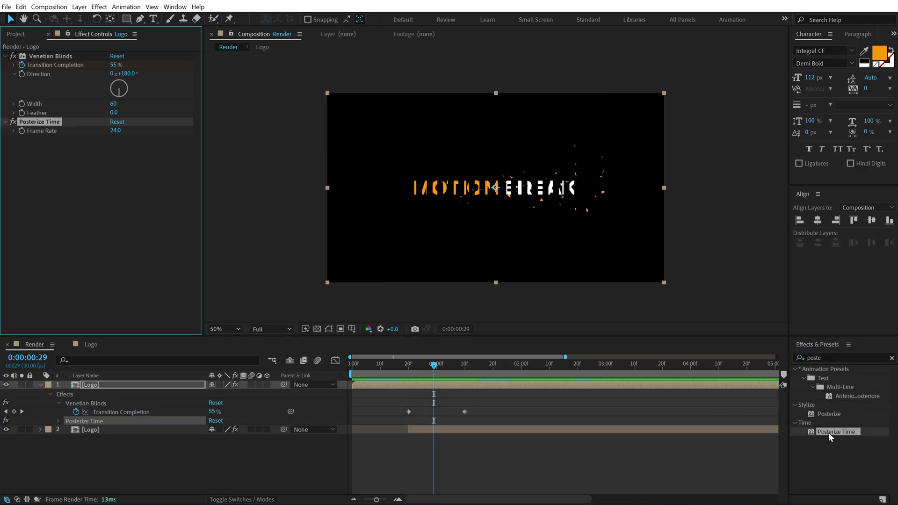
{"action": "left_click", "coordinate": [114, 130]}
{"action": "type", "text": "8"}
{"action": "left_click", "coordinate": [130, 185]}
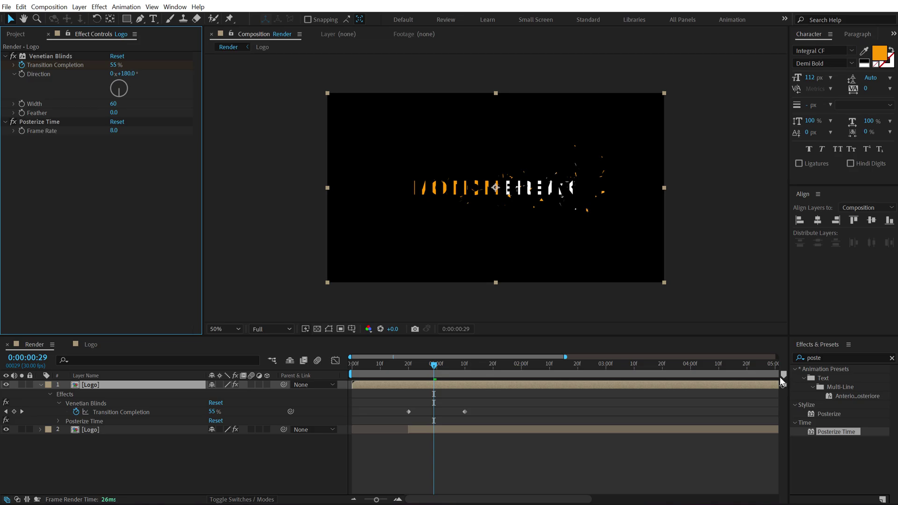
Step: Apply Block Dissolve to the top Logo layer with Block Width 150, Block Height 35 and Soft Edges turned off
{"action": "left_click", "coordinate": [832, 357]}
{"action": "type", "text": "block"}
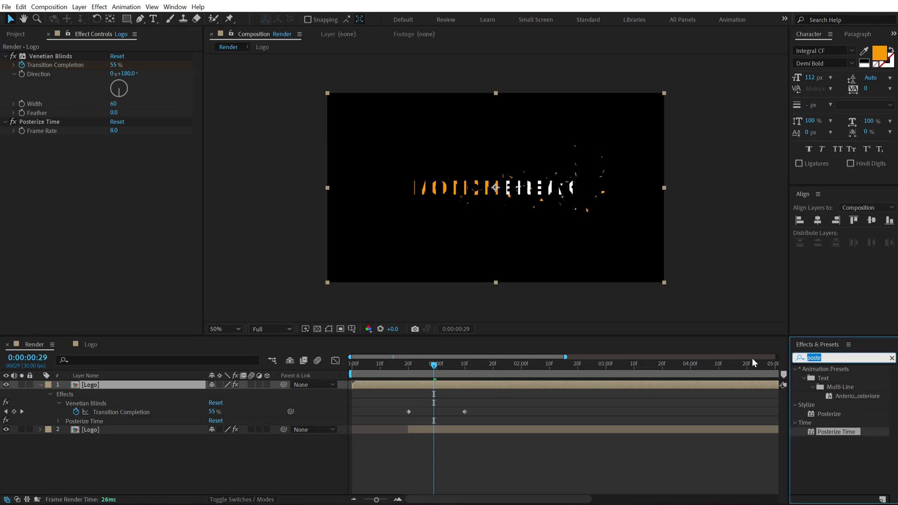
{"action": "double_click", "coordinate": [836, 476]}
{"action": "left_click_drag", "start_coordinate": [412, 364], "coordinate": [416, 368]}
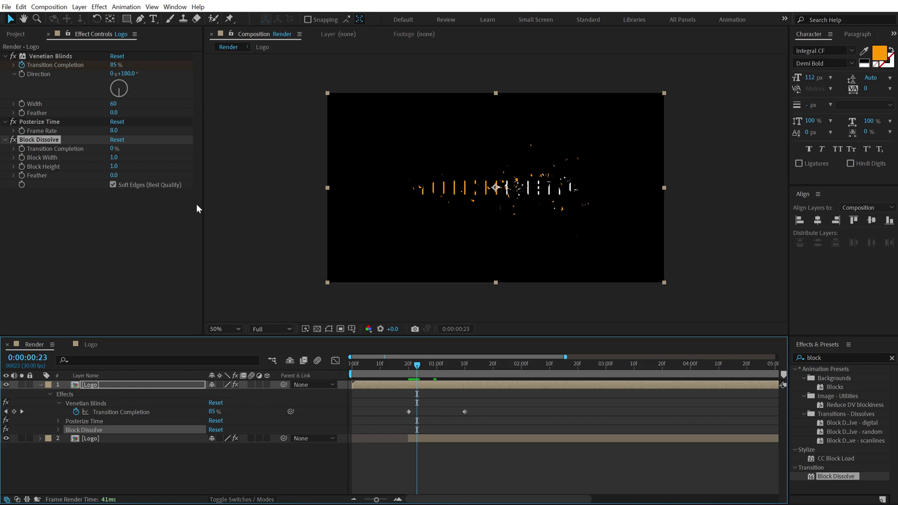
{"action": "left_click", "coordinate": [114, 157]}
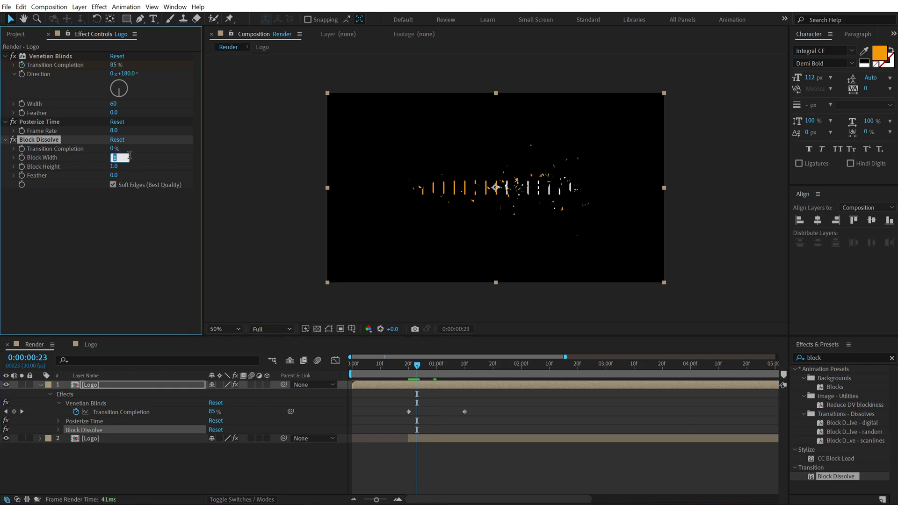
{"action": "type", "text": "150"}
{"action": "key", "text": "Return"}
{"action": "left_click", "coordinate": [113, 184]}
{"action": "left_click", "coordinate": [114, 166]}
{"action": "type", "text": "35"}
{"action": "key", "text": "Return"}
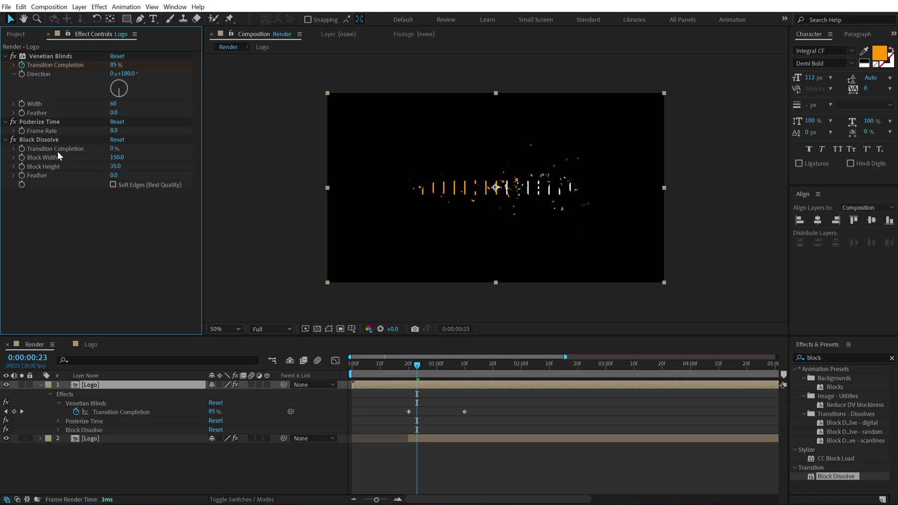
Step: Keyframe Block Dissolve's Transition Completion at 40% on 0:00:00:26 and reveal the layer's modified properties
{"action": "left_click_drag", "start_coordinate": [419, 366], "coordinate": [424, 366]}
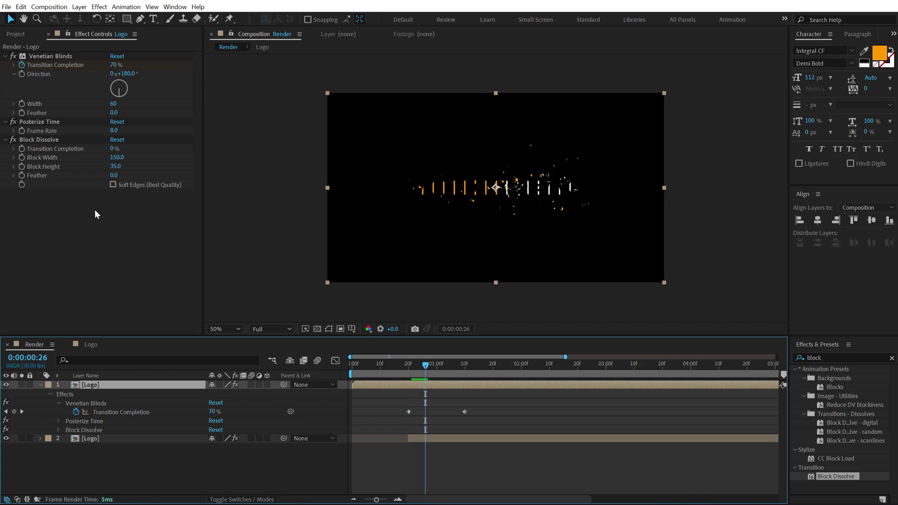
{"action": "left_click", "coordinate": [24, 148]}
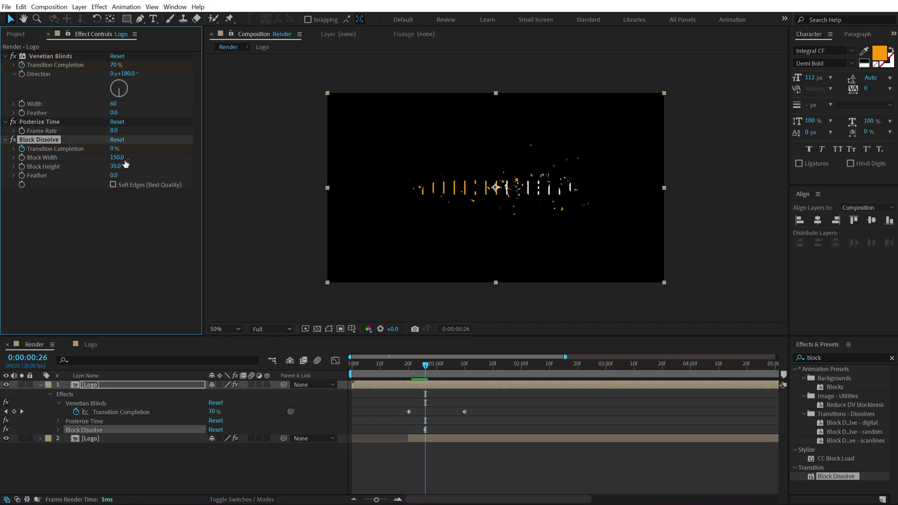
{"action": "left_click_drag", "start_coordinate": [115, 149], "coordinate": [133, 149]}
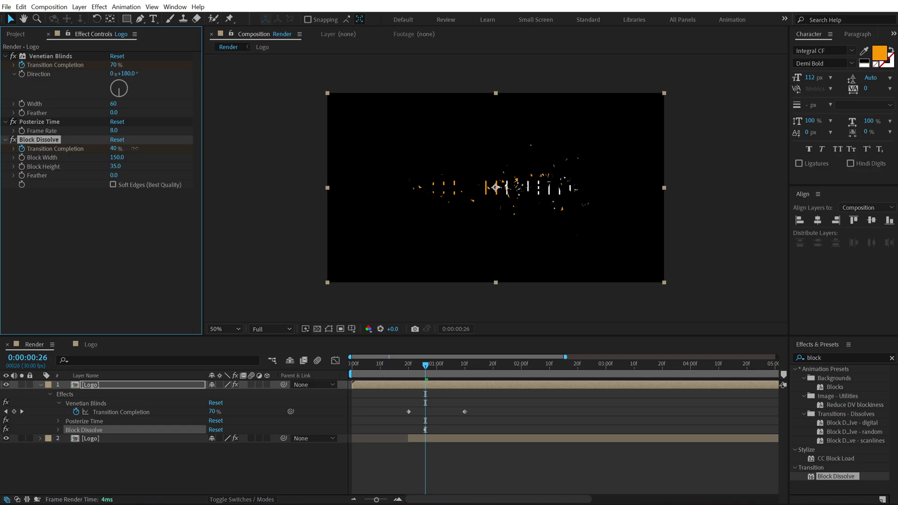
{"action": "left_click", "coordinate": [115, 149]}
{"action": "left_click", "coordinate": [433, 385]}
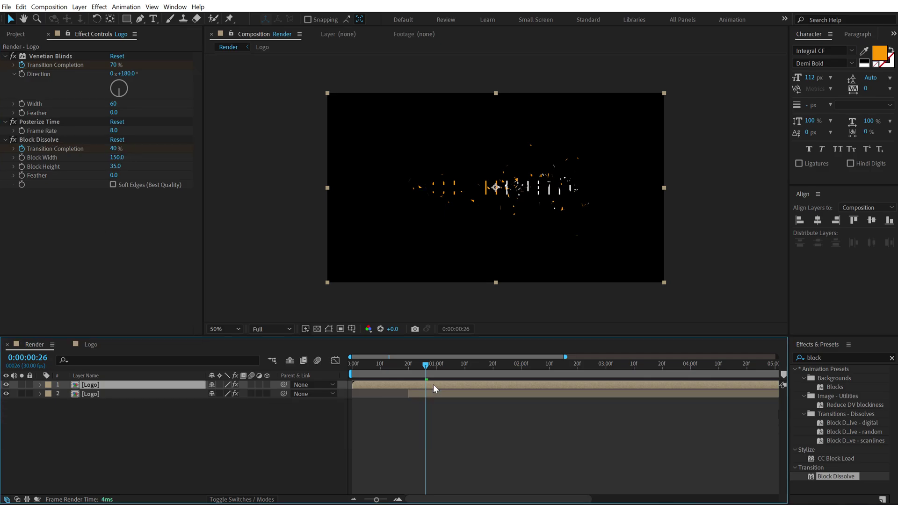
{"action": "key", "text": "u"}
{"action": "key", "text": "u"}
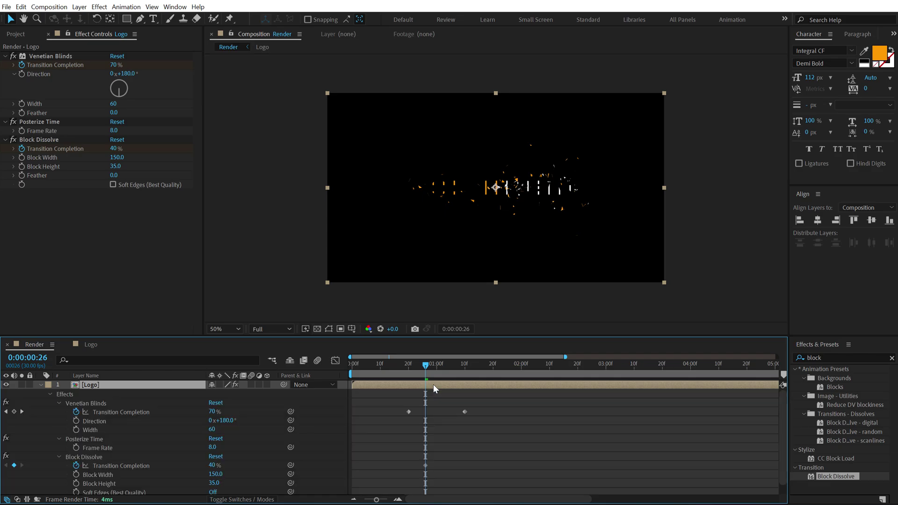
Step: Scrub through the logo reveal and convert the Block Dissolve keyframe at 0:00:00:26 to a hold keyframe
{"action": "left_click", "coordinate": [447, 456]}
{"action": "left_click_drag", "start_coordinate": [425, 365], "coordinate": [485, 367]}
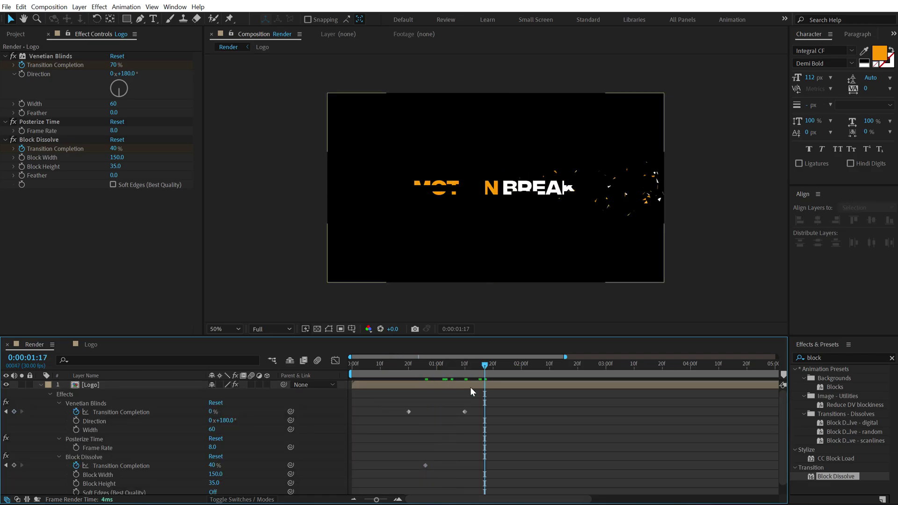
{"action": "mouse_move", "coordinate": [426, 467]}
{"action": "left_click", "coordinate": [425, 464]}
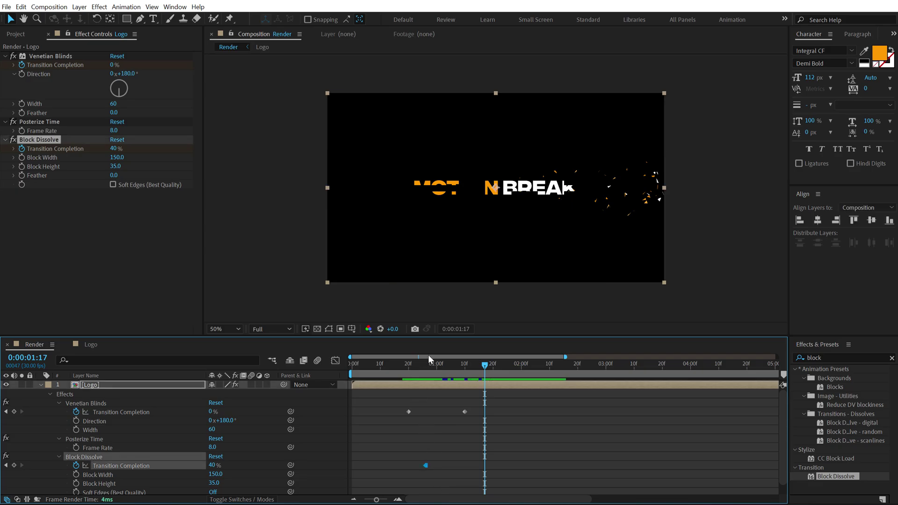
Step: Add Block Dissolve Transition Completion keyframes of 30% at 0:00:01:01 and 20% at 0:00:01:05
{"action": "left_click_drag", "start_coordinate": [423, 368], "coordinate": [439, 370]}
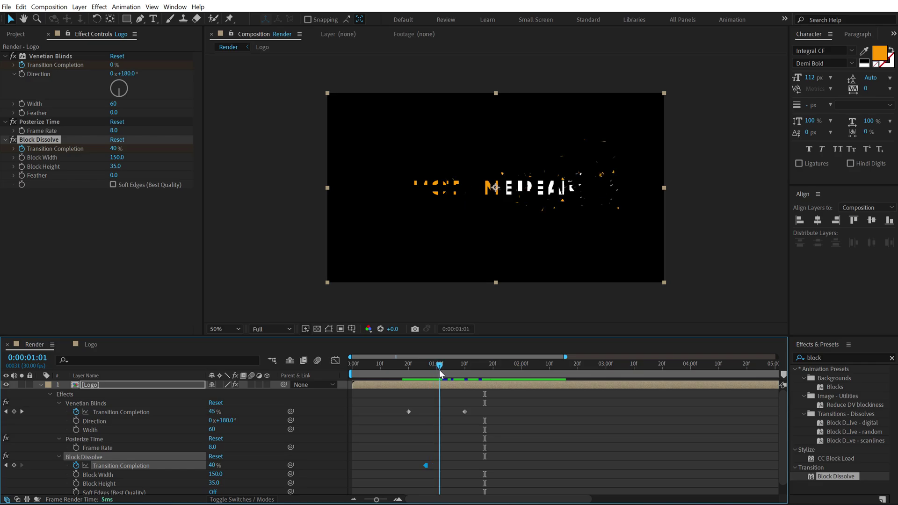
{"action": "left_click", "coordinate": [115, 149]}
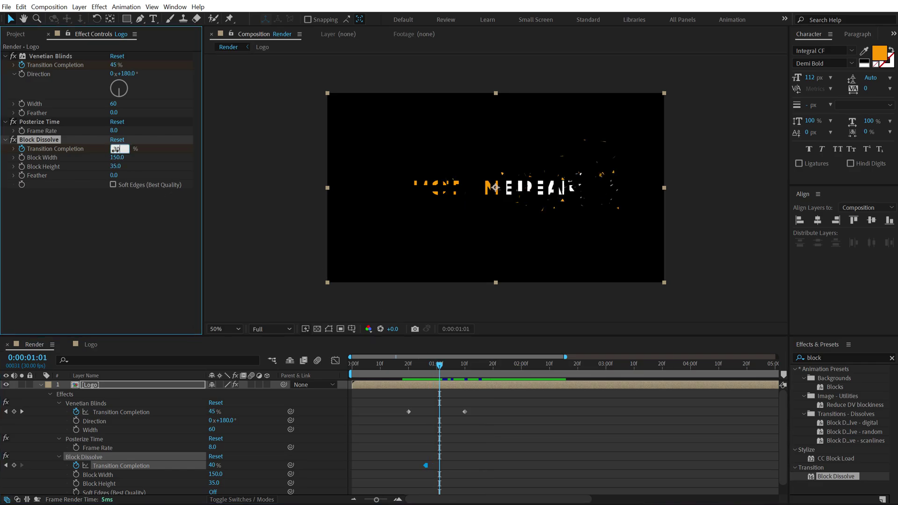
{"action": "type", "text": "30"}
{"action": "left_click", "coordinate": [469, 384]}
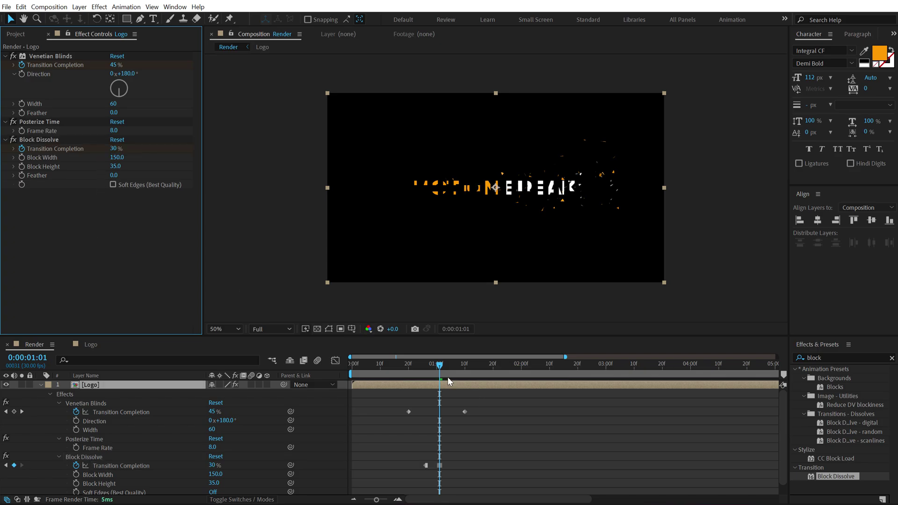
{"action": "left_click_drag", "start_coordinate": [446, 366], "coordinate": [451, 366]}
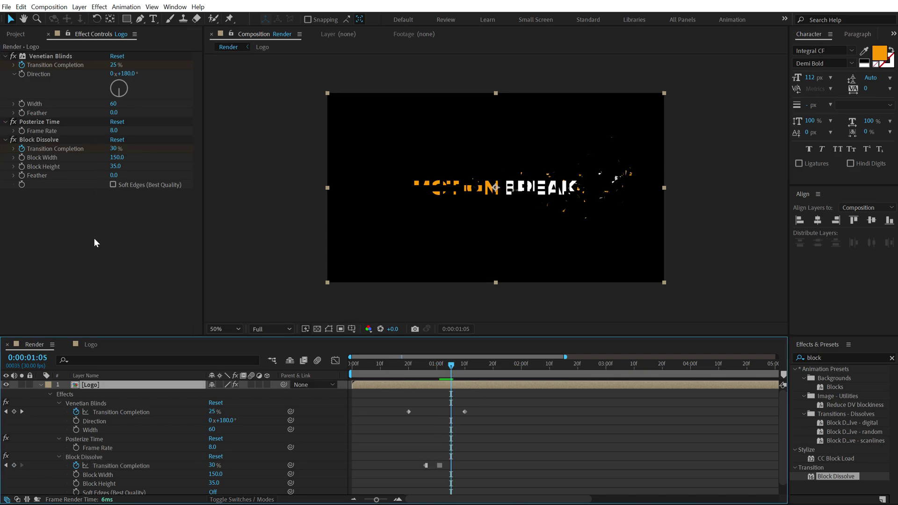
{"action": "left_click", "coordinate": [115, 149]}
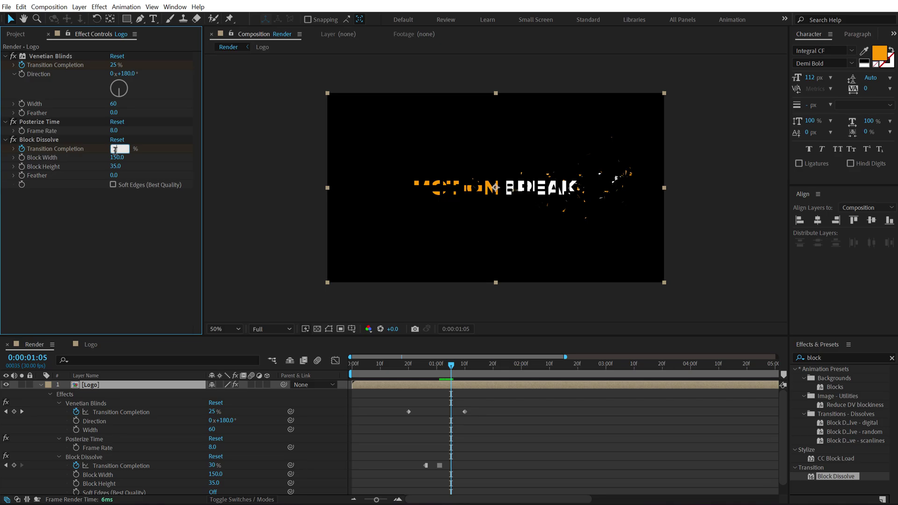
{"action": "type", "text": "20"}
{"action": "key", "text": "Return"}
Step: Set Block Dissolve's Transition Completion to 0% at 0:00:01:10, preview the reveal, and leave the playhead at 0:00:01:07
{"action": "left_click_drag", "start_coordinate": [460, 365], "coordinate": [465, 367]}
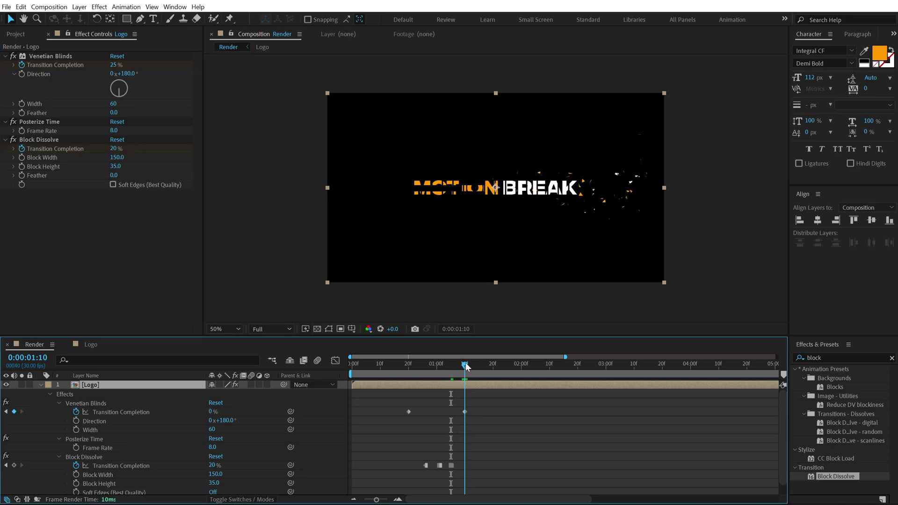
{"action": "left_click", "coordinate": [115, 149]}
{"action": "type", "text": "40"}
{"action": "key", "text": "Return"}
{"action": "left_click", "coordinate": [414, 369]}
{"action": "key", "text": "space"}
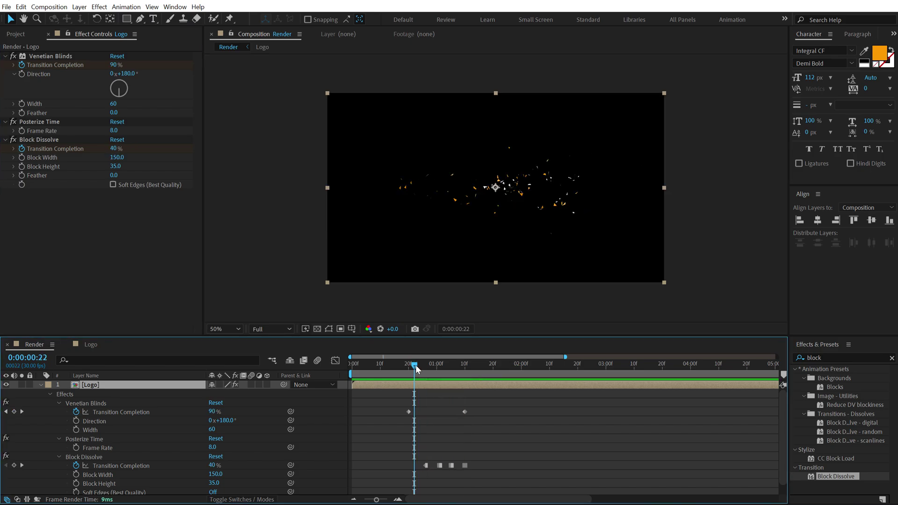
{"action": "left_click_drag", "start_coordinate": [462, 364], "coordinate": [457, 369]}
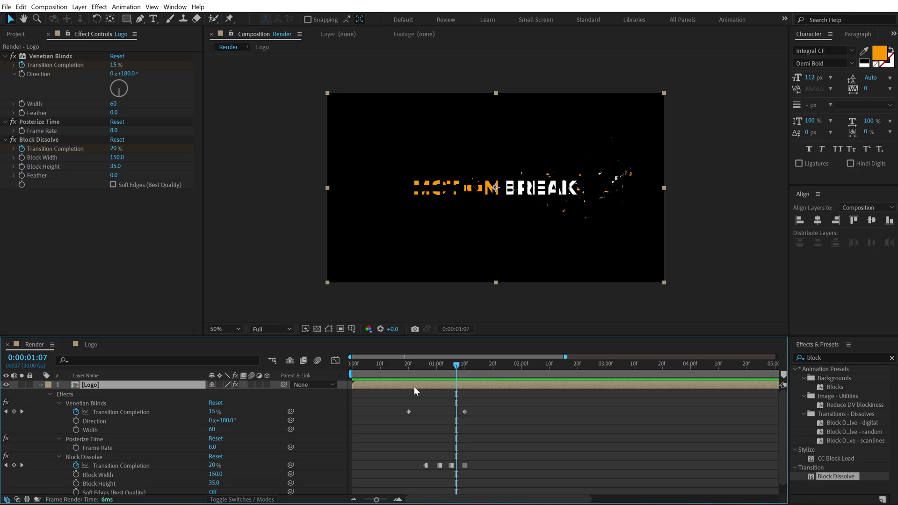
Step: Set the top Logo layer's Scale to 120% with a keyframe at 0:00:01:07 and show all its keyframed properties
{"action": "key", "text": "s"}
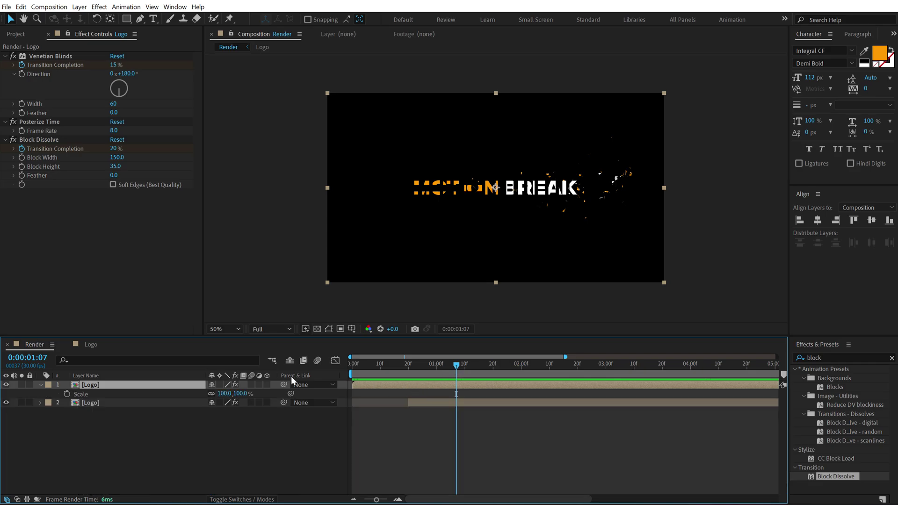
{"action": "left_click", "coordinate": [236, 396]}
{"action": "type", "text": "120"}
{"action": "key", "text": "Return"}
{"action": "left_click", "coordinate": [67, 393]}
{"action": "key", "text": "u"}
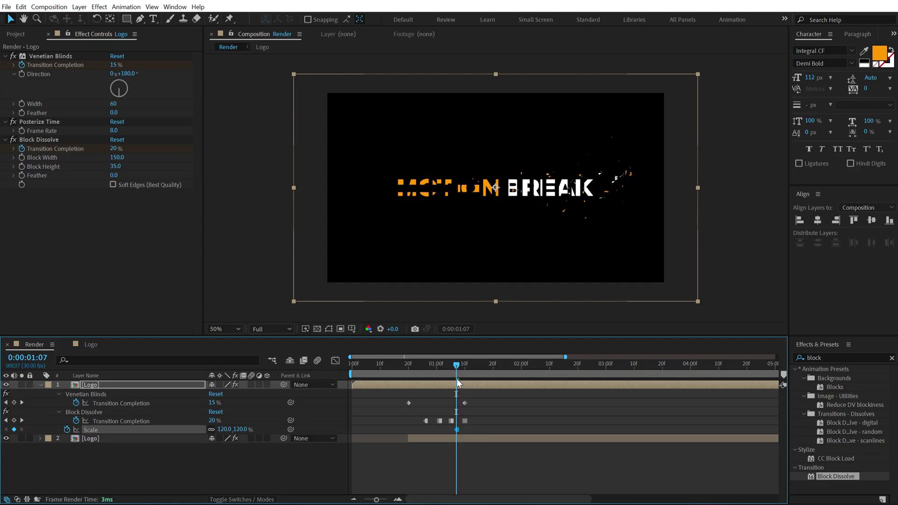
Step: Make the Scale keyframe a hold, add another Scale keyframe at 0:00:01:10, and preview the animation from 0:00:00:12
{"action": "key", "text": "Page_Down"}
{"action": "key", "text": "Page_Down"}
{"action": "key", "text": "Page_Down"}
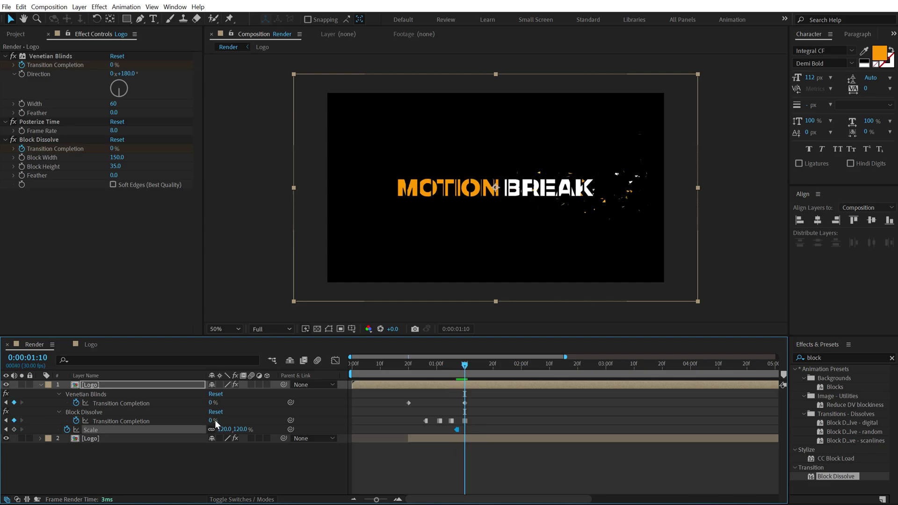
{"action": "left_click", "coordinate": [386, 372]}
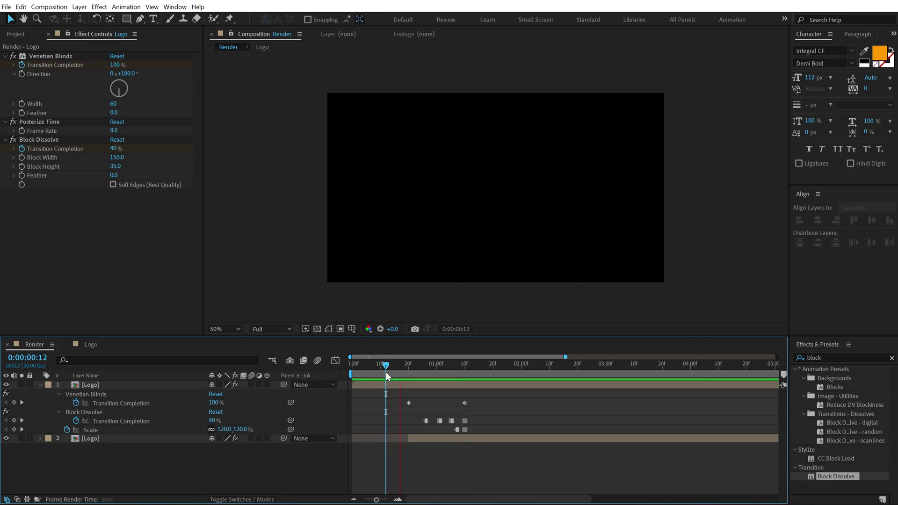
Step: Try adding a 110% Scale keyframe on the top Logo layer at 0:00:01:05 and preview the reveal from 0:00:00:23
{"action": "left_click", "coordinate": [449, 364]}
{"action": "left_click", "coordinate": [451, 364]}
{"action": "left_click", "coordinate": [240, 430]}
{"action": "type", "text": "110"}
{"action": "key", "text": "Return"}
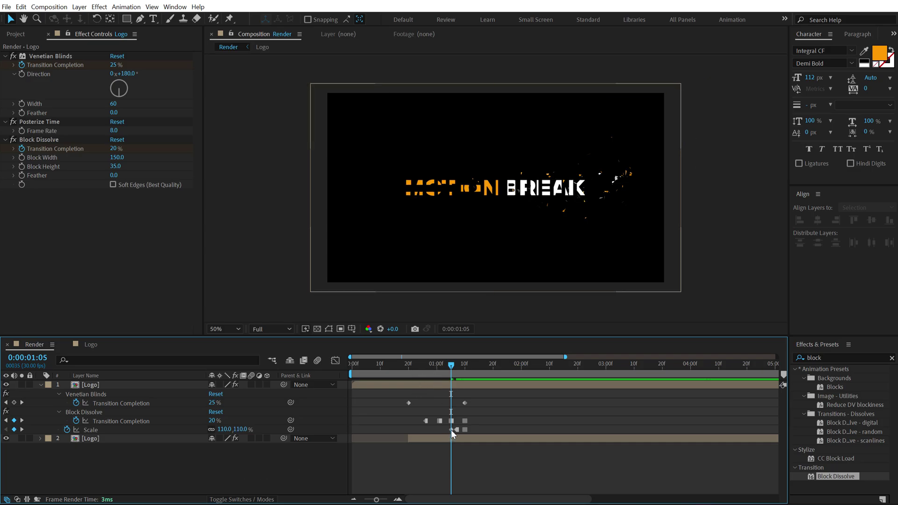
{"action": "left_click", "coordinate": [451, 430]}
{"action": "key", "text": "Page_Up"}
{"action": "key", "text": "Page_Up"}
{"action": "key", "text": "Page_Up"}
{"action": "key", "text": "Page_Up"}
{"action": "key", "text": "Page_Up"}
{"action": "key", "text": "Page_Up"}
{"action": "left_click", "coordinate": [416, 376]}
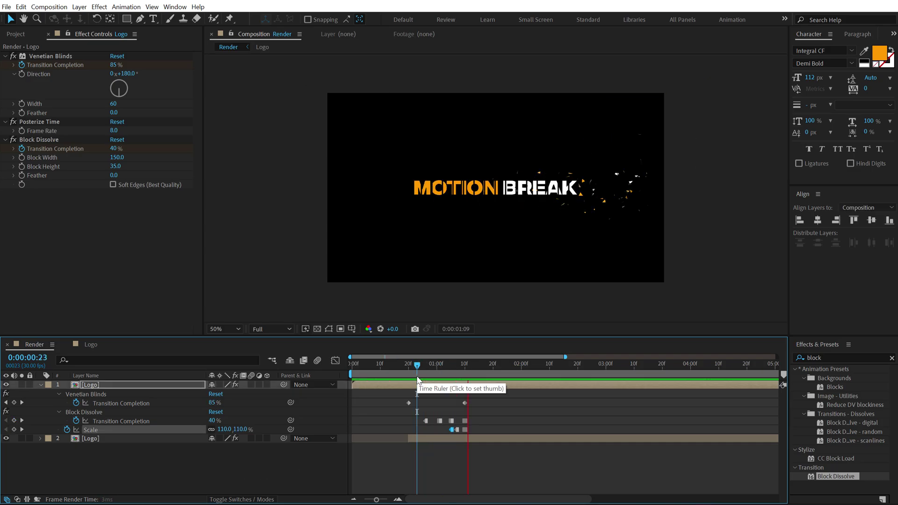
Step: Move the top Logo layer's last Scale keyframe about one frame later and preview the reveal
{"action": "left_click_drag", "start_coordinate": [451, 430], "coordinate": [468, 430]}
{"action": "left_click_drag", "start_coordinate": [443, 364], "coordinate": [408, 364]}
{"action": "key", "text": "space"}
{"action": "key", "text": "space"}
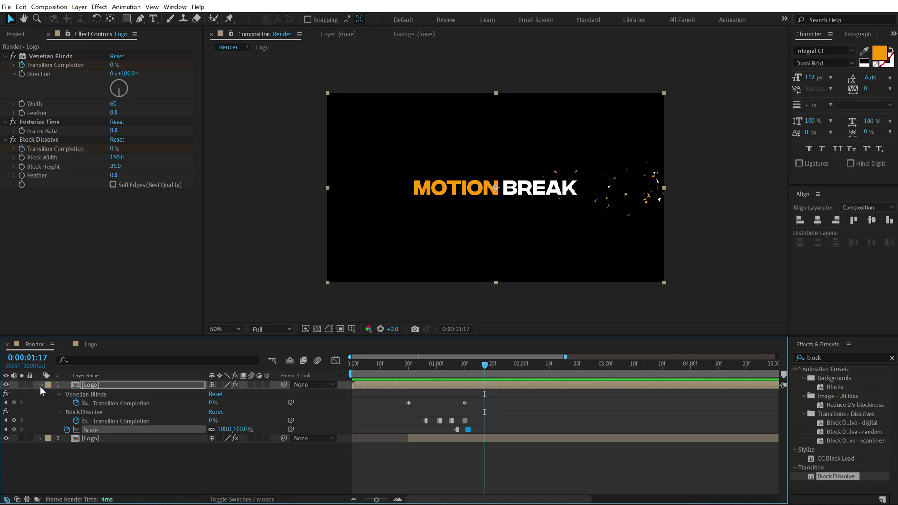
{"action": "left_click", "coordinate": [41, 385]}
{"action": "key", "text": "F2"}
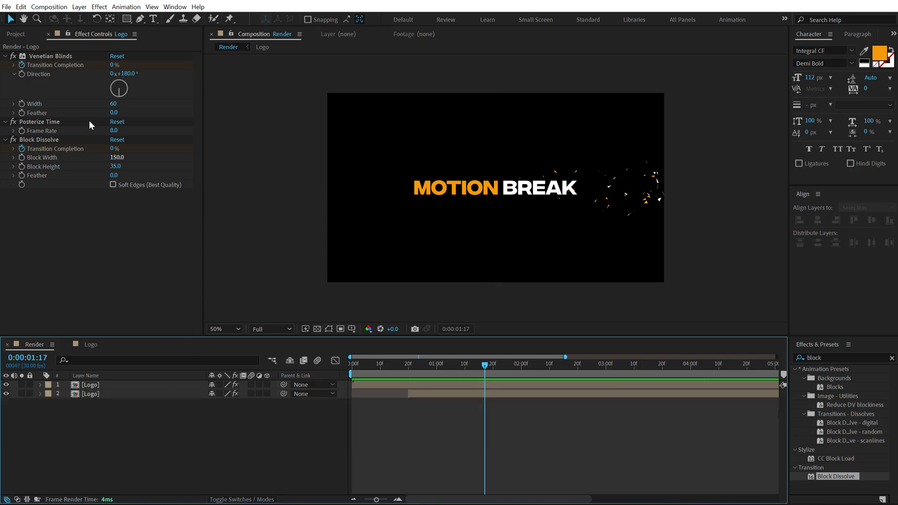
Step: Create a new composition named Glitch and place the Logo composition in it as a layer
{"action": "left_click", "coordinate": [26, 35]}
{"action": "left_click", "coordinate": [32, 329]}
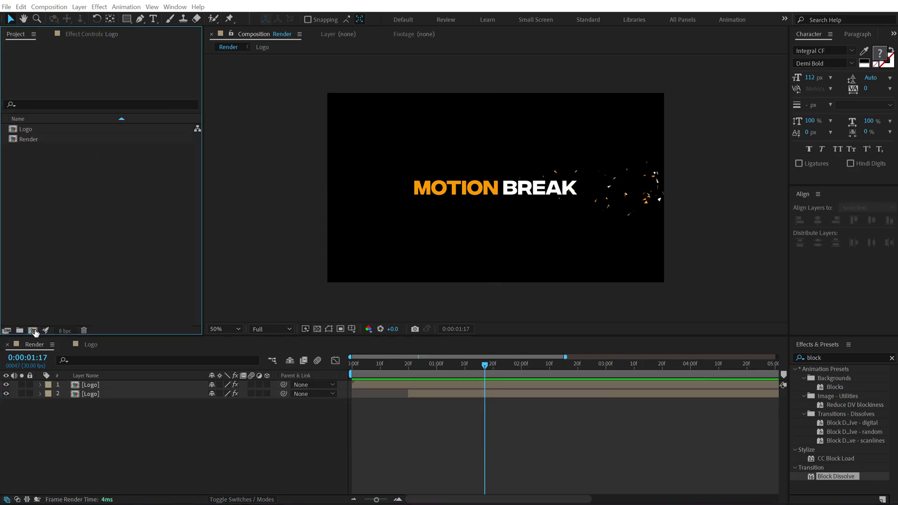
{"action": "type", "text": "Glitch"}
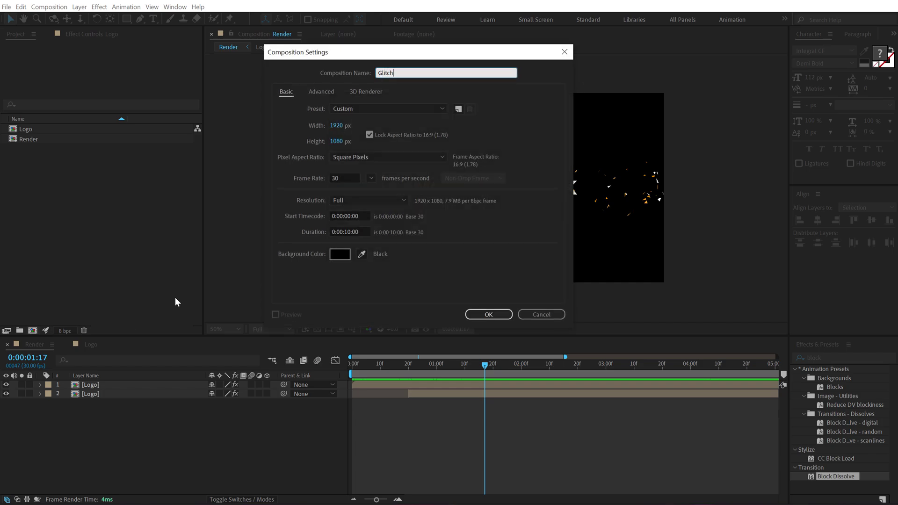
{"action": "key", "text": "Return"}
{"action": "left_click_drag", "start_coordinate": [29, 141], "coordinate": [77, 424]}
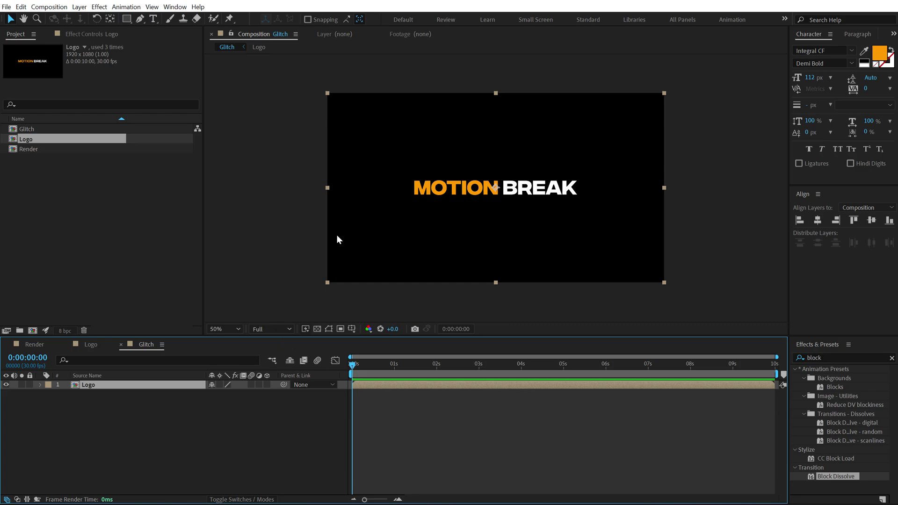
Step: Apply Scatter to the Logo layer with Scatter Amount 35, Grain set to Horizontal, and Randomize Every Frame enabled
{"action": "double_click", "coordinate": [832, 358]}
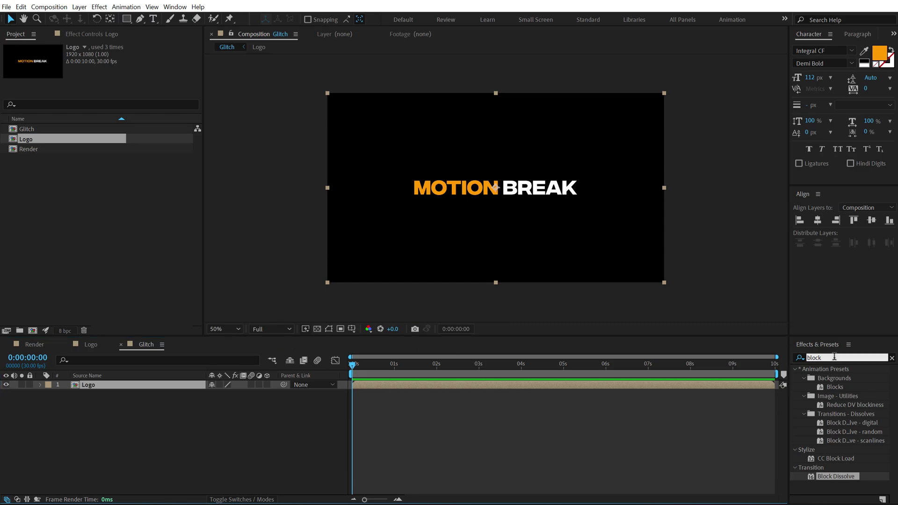
{"action": "type", "text": "scatt"}
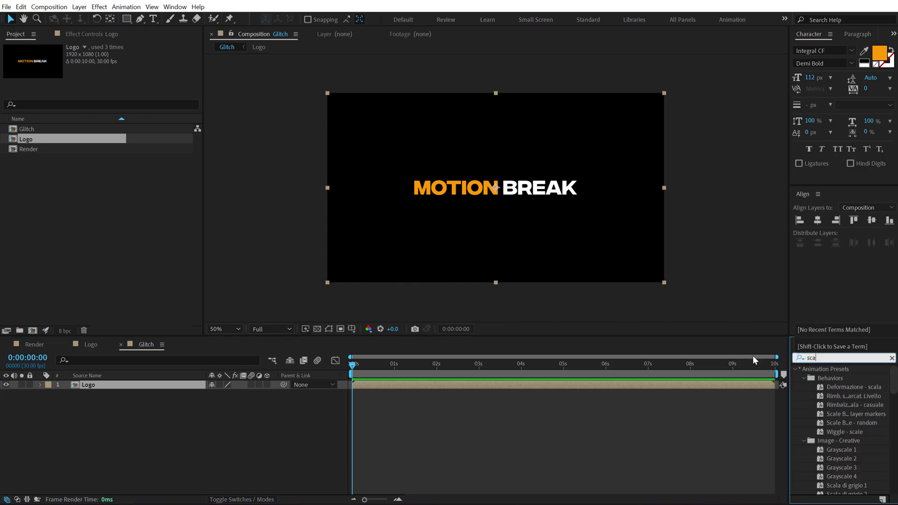
{"action": "double_click", "coordinate": [826, 397]}
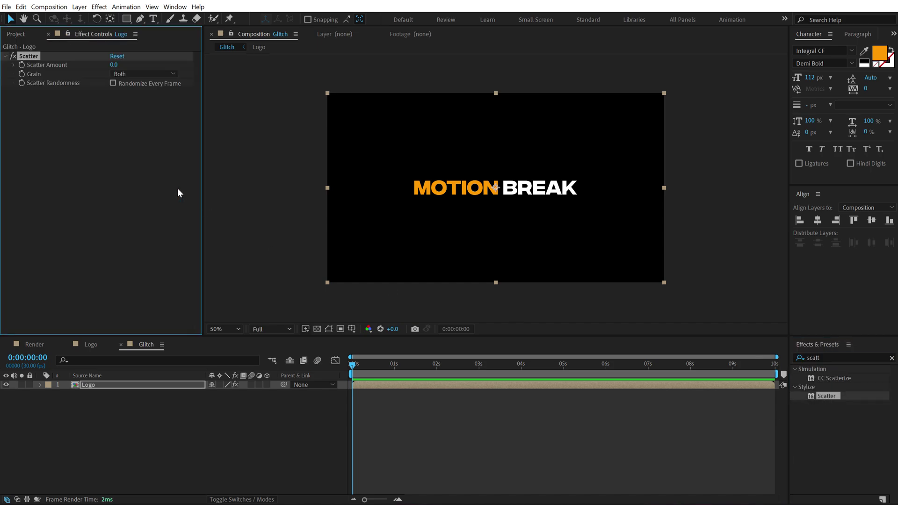
{"action": "left_click", "coordinate": [115, 65]}
{"action": "key", "text": "Return"}
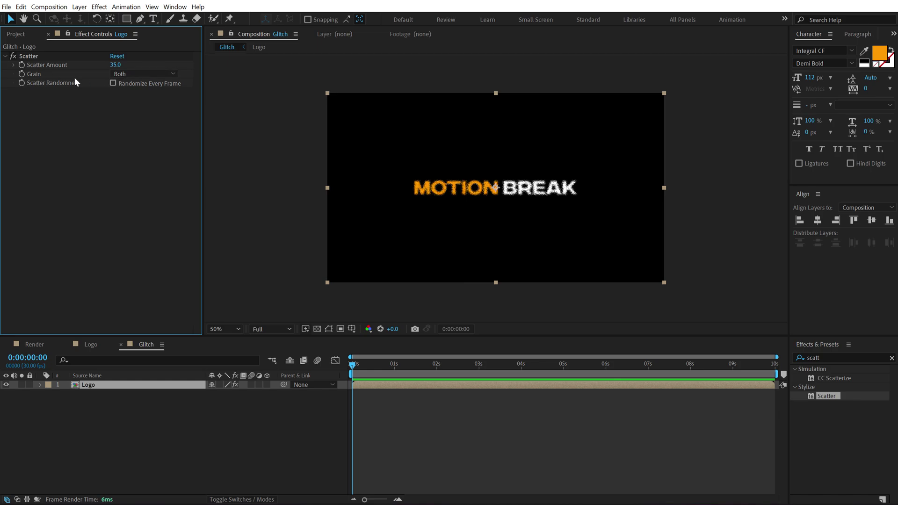
{"action": "left_click", "coordinate": [123, 74]}
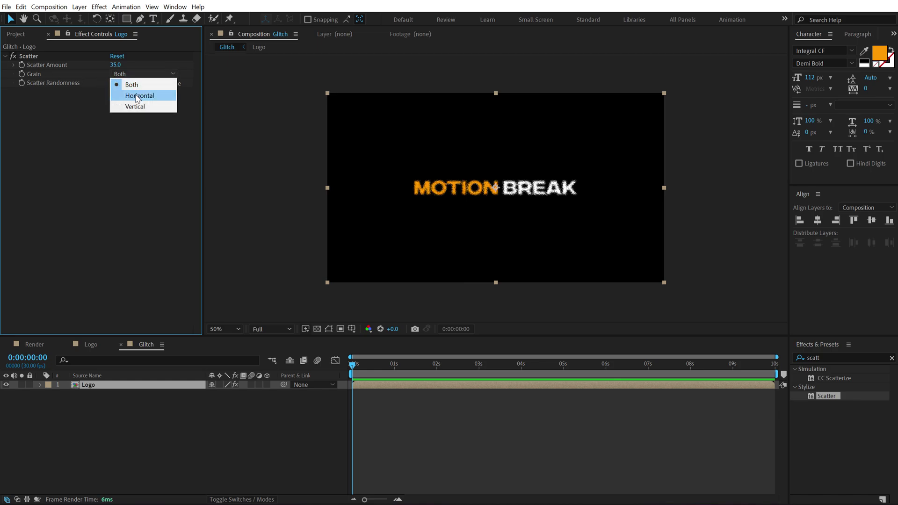
{"action": "left_click", "coordinate": [138, 96]}
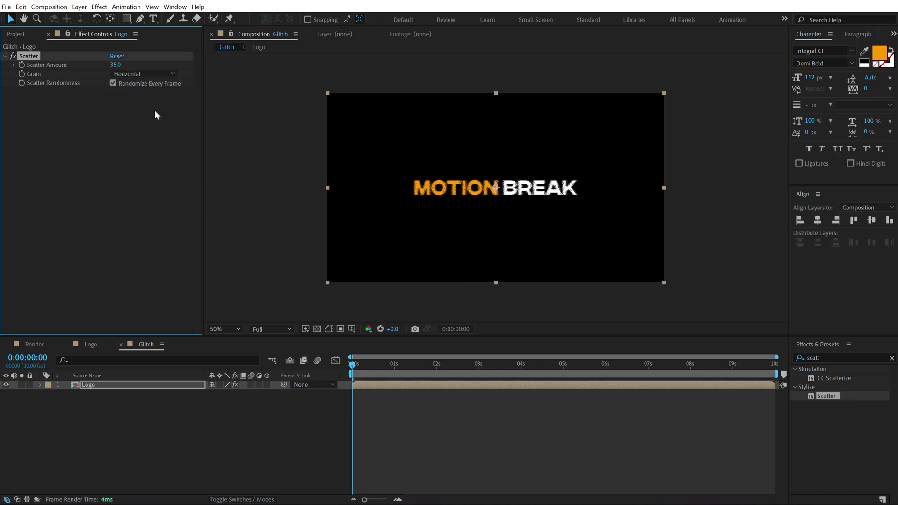
Step: Apply the Wave Warp effect to the Logo layer and set its Wave Type to Square
{"action": "key", "text": "ctrl+5"}
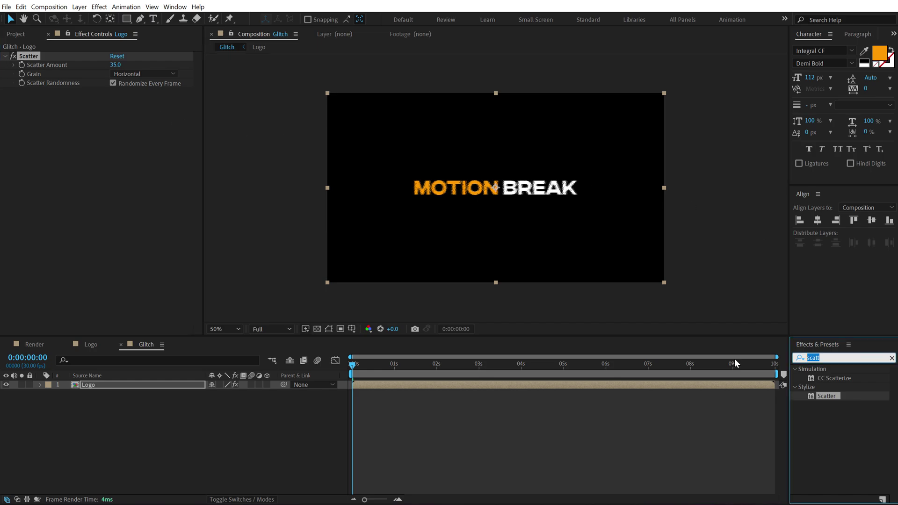
{"action": "type", "text": "wave wa"}
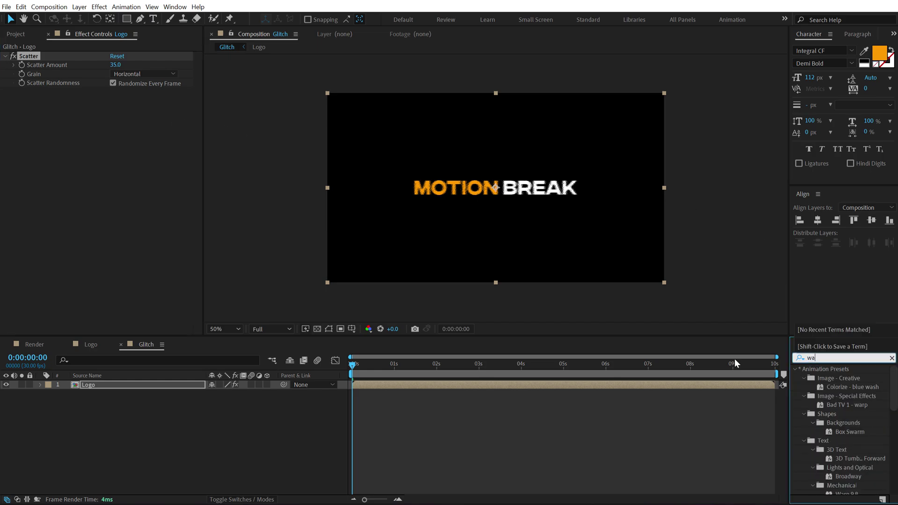
{"action": "left_click", "coordinate": [832, 378]}
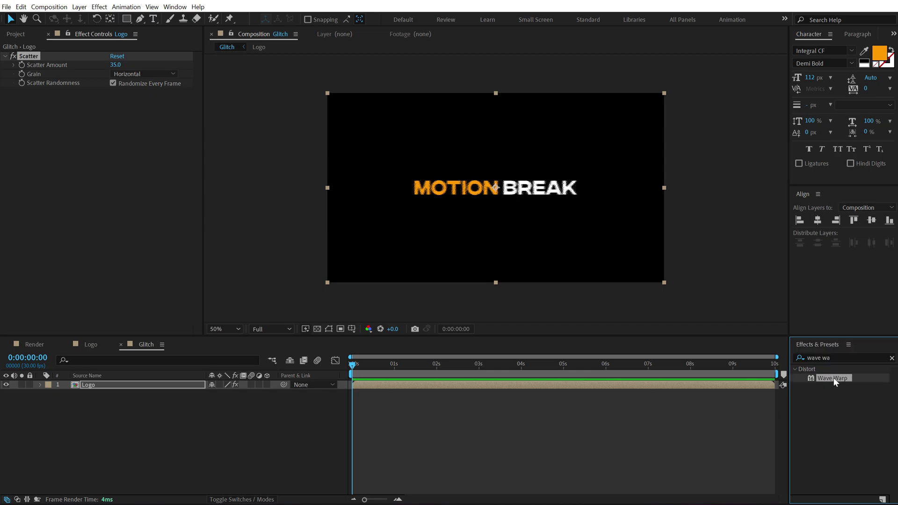
{"action": "double_click", "coordinate": [830, 378]}
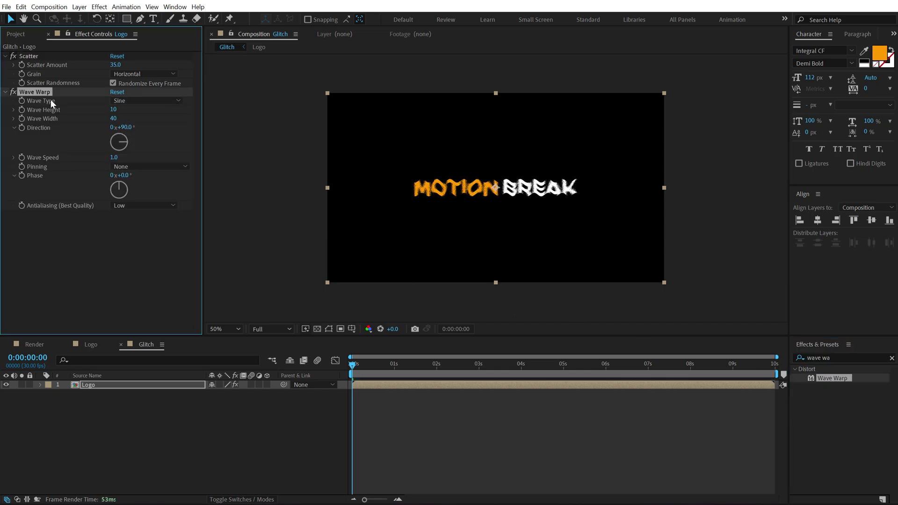
{"action": "left_click", "coordinate": [140, 101]}
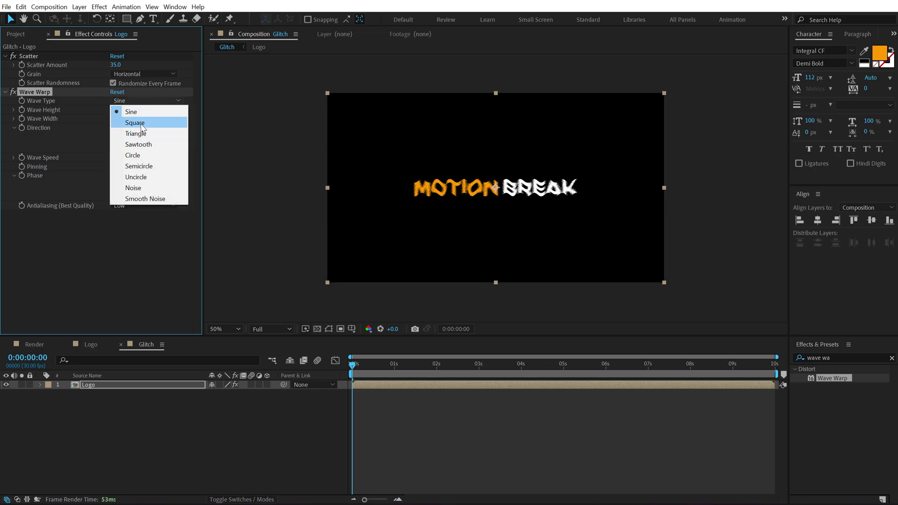
{"action": "left_click", "coordinate": [136, 123]}
Step: Set Wave Warp's Wave Height to 15 and Wave Width to 20
{"action": "left_click", "coordinate": [113, 110]}
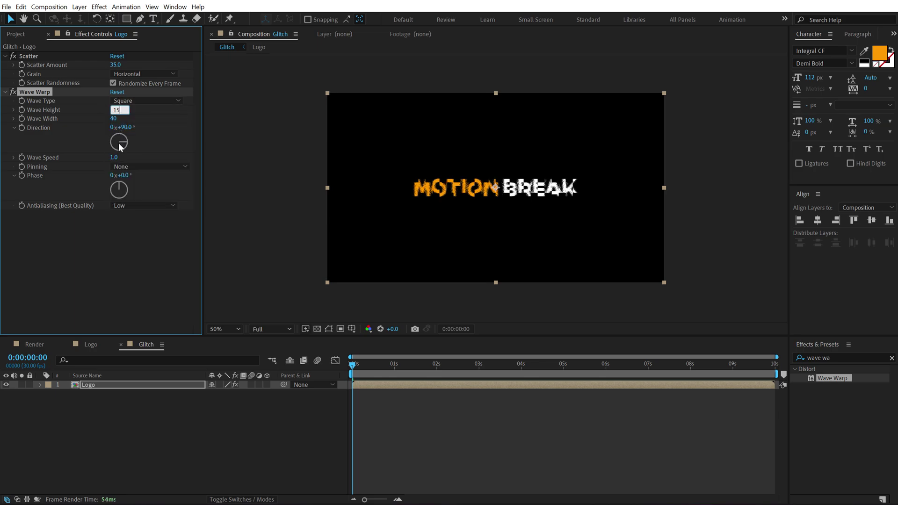
{"action": "type", "text": "15"}
{"action": "left_click", "coordinate": [122, 222]}
{"action": "left_click", "coordinate": [113, 119]}
{"action": "type", "text": "20"}
{"action": "left_click", "coordinate": [134, 221]}
Step: Set Wave Warp's Direction to 0°, Wave Speed to 0, and Pinning to Right Edge
{"action": "left_click", "coordinate": [124, 128]}
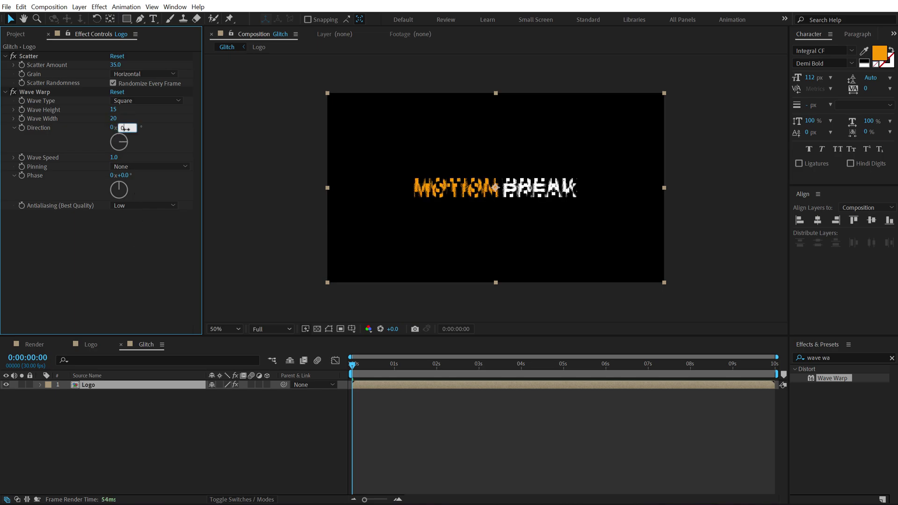
{"action": "left_click", "coordinate": [105, 249]}
{"action": "left_click", "coordinate": [113, 157]}
{"action": "type", "text": "0"}
{"action": "left_click", "coordinate": [95, 176]}
{"action": "left_click", "coordinate": [136, 167]}
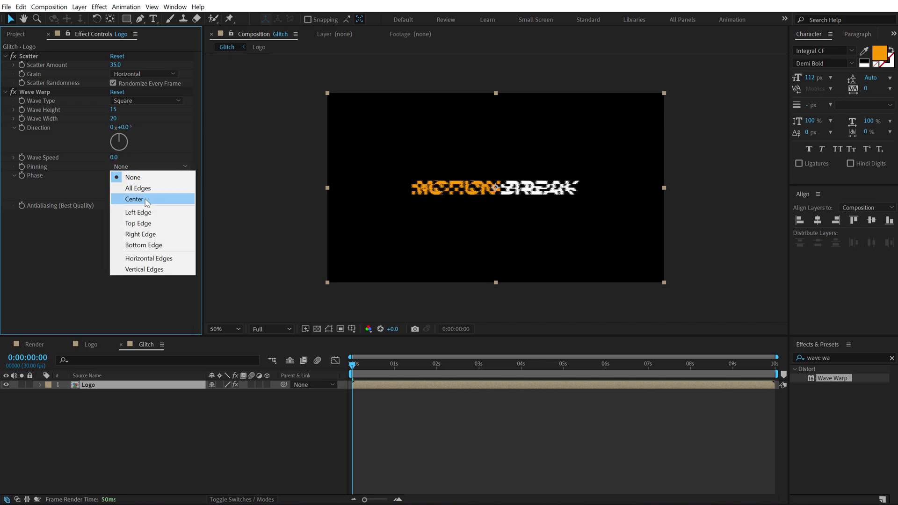
{"action": "left_click", "coordinate": [140, 234]}
Step: Add the Mosaic effect below Wave Warp on the Logo layer and set Horizontal Blocks to 200
{"action": "left_click", "coordinate": [835, 358]}
{"action": "key", "text": "ctrl+a"}
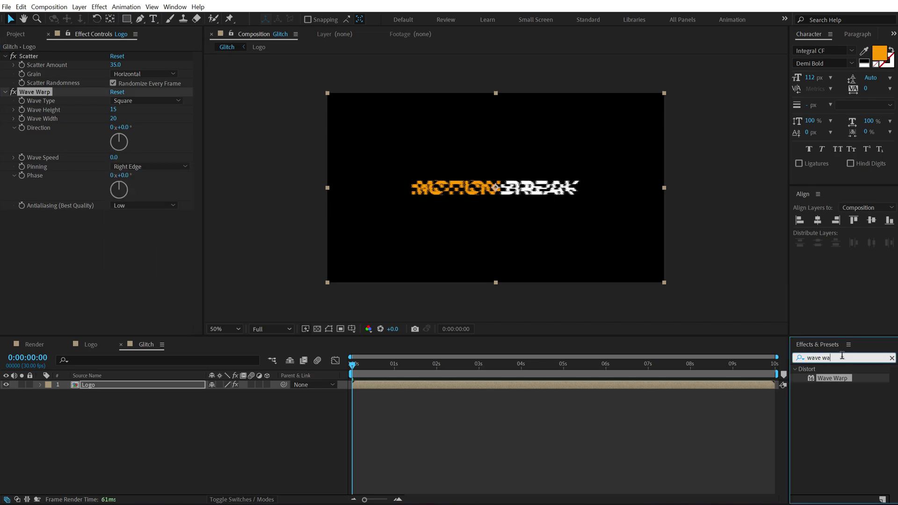
{"action": "type", "text": "mos"}
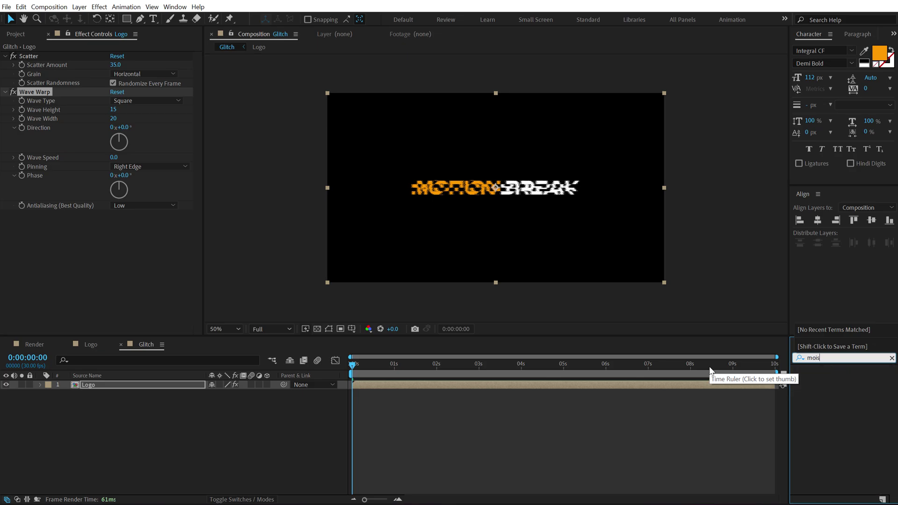
{"action": "left_click_drag", "start_coordinate": [826, 486], "coordinate": [116, 223]}
{"action": "left_click", "coordinate": [112, 224]}
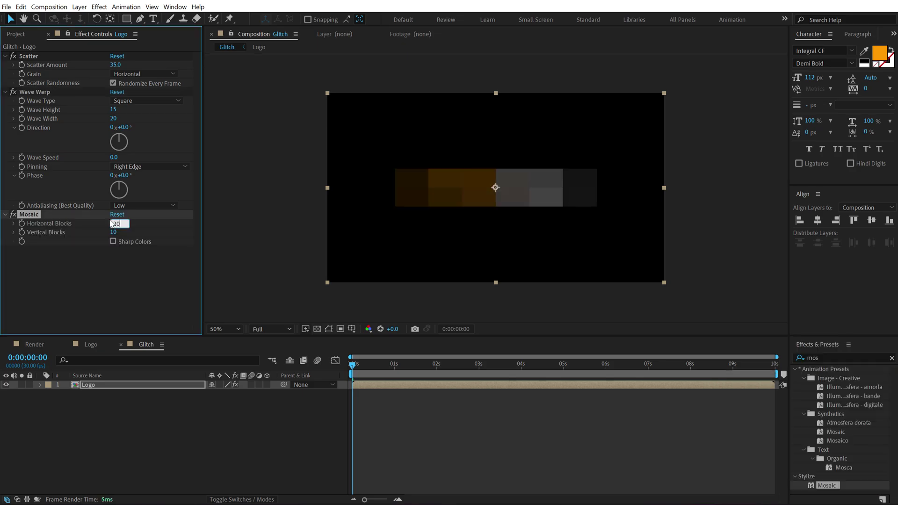
{"action": "type", "text": "200"}
{"action": "left_click", "coordinate": [119, 251]}
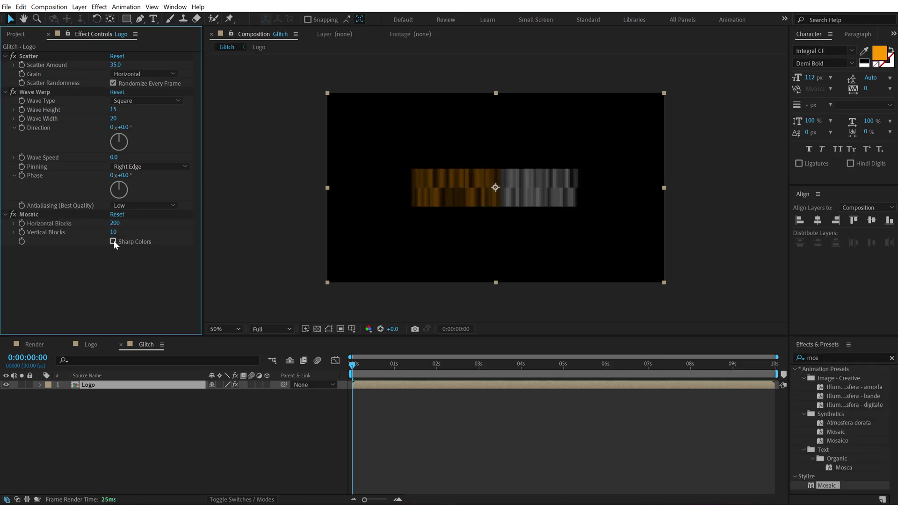
Step: Enable Mosaic's Sharp Colors and set Vertical Blocks to 200
{"action": "left_click", "coordinate": [112, 242]}
{"action": "left_click", "coordinate": [113, 232]}
{"action": "type", "text": "2"}
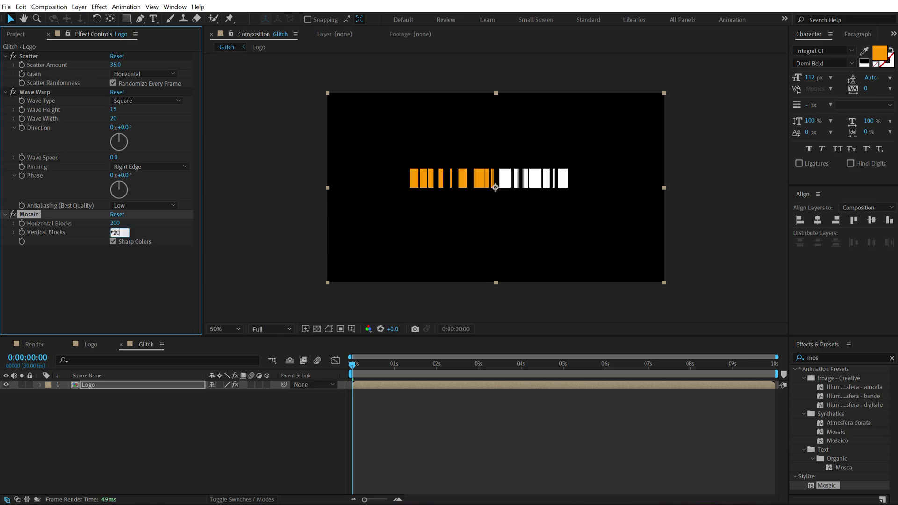
{"action": "type", "text": "00"}
{"action": "key", "text": "Return"}
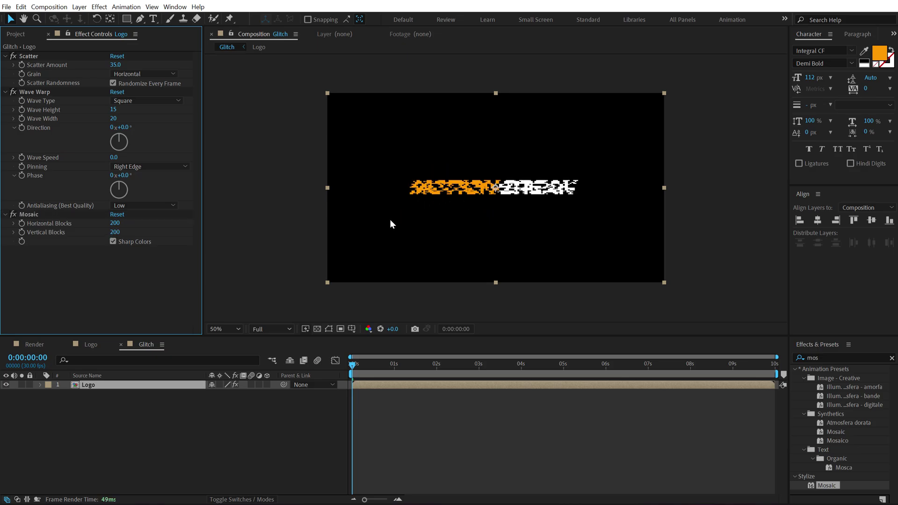
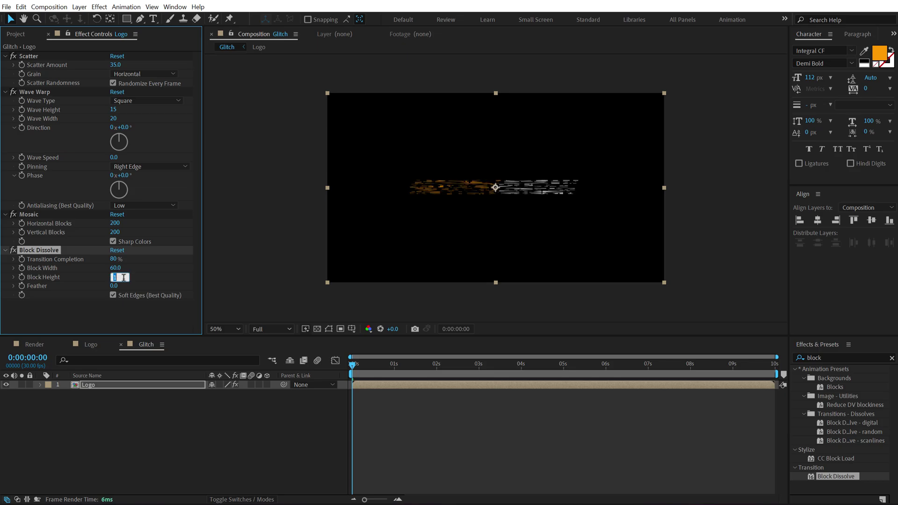
Step: Set Block Dissolve's Block Height to 6, turn off Soft Edges, and scrub the timeline to check the glitch
{"action": "key", "text": "Return"}
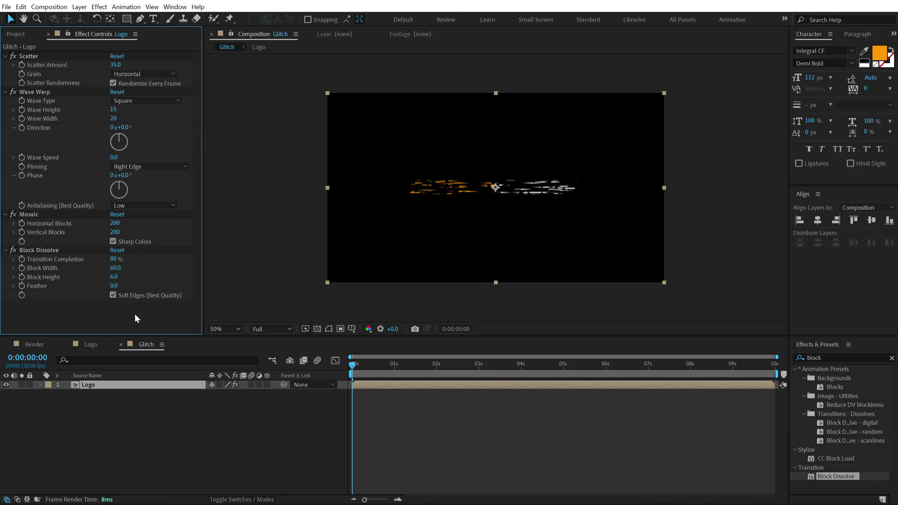
{"action": "left_click", "coordinate": [114, 294]}
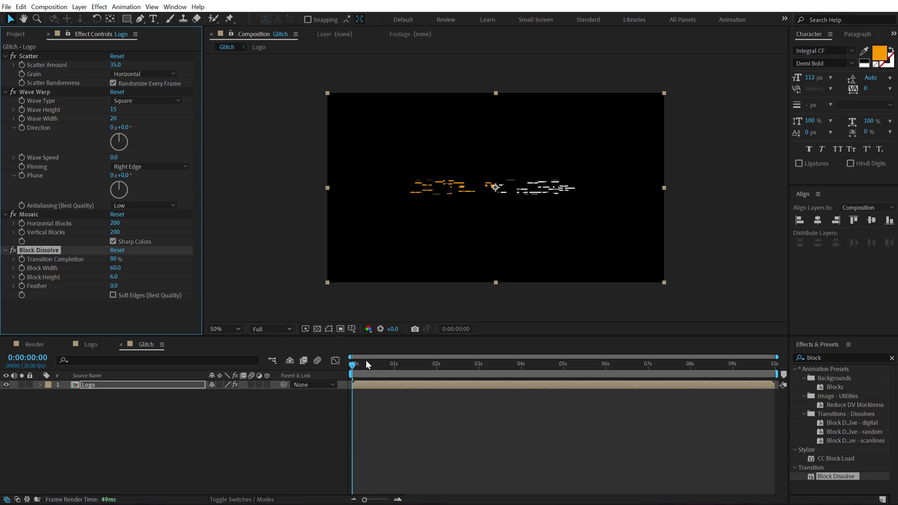
{"action": "left_click_drag", "start_coordinate": [367, 361], "coordinate": [417, 372]}
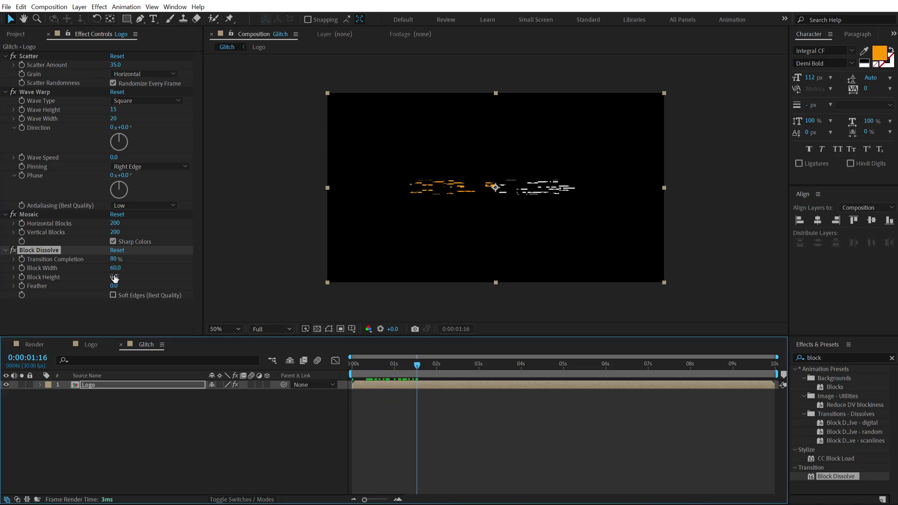
Step: Reduce Block Dissolve's Block Height to 3
{"action": "left_click_drag", "start_coordinate": [114, 277], "coordinate": [114, 277]}
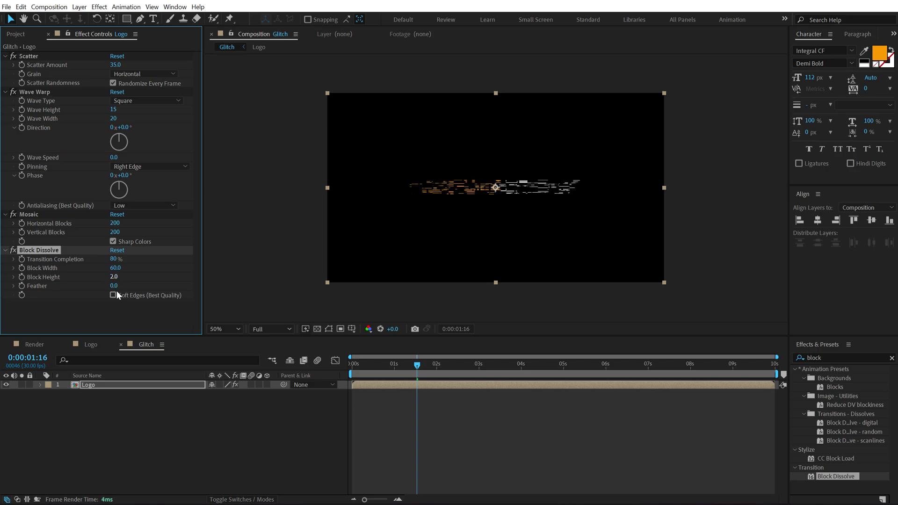
{"action": "left_click", "coordinate": [114, 276]}
{"action": "type", "text": "3"}
{"action": "left_click", "coordinate": [114, 323]}
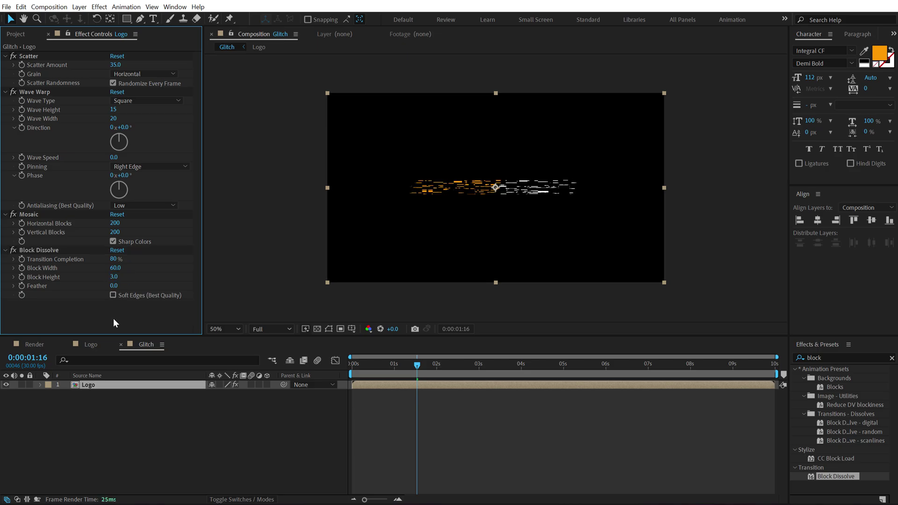
Step: Set Block Dissolve's Block Width to 85 and preview the Glitch composition
{"action": "left_click", "coordinate": [116, 268]}
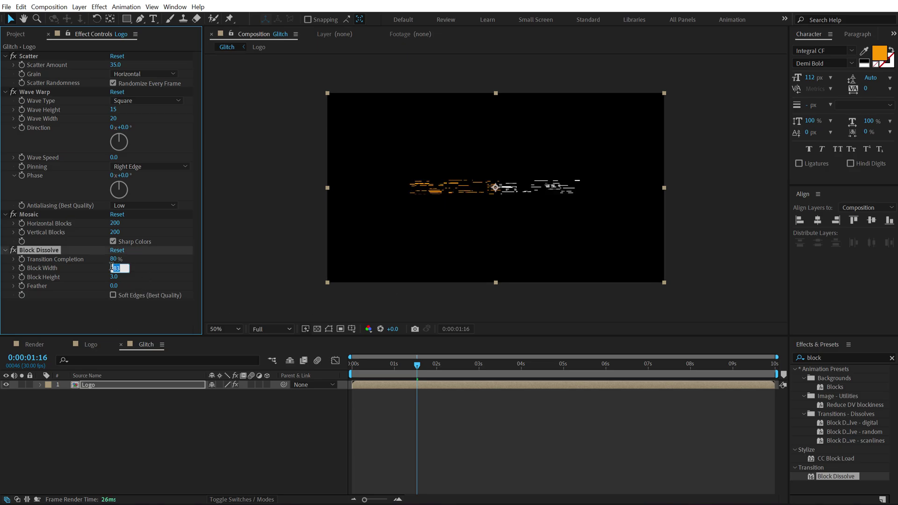
{"action": "type", "text": "85"}
{"action": "key", "text": "Return"}
{"action": "key", "text": "space"}
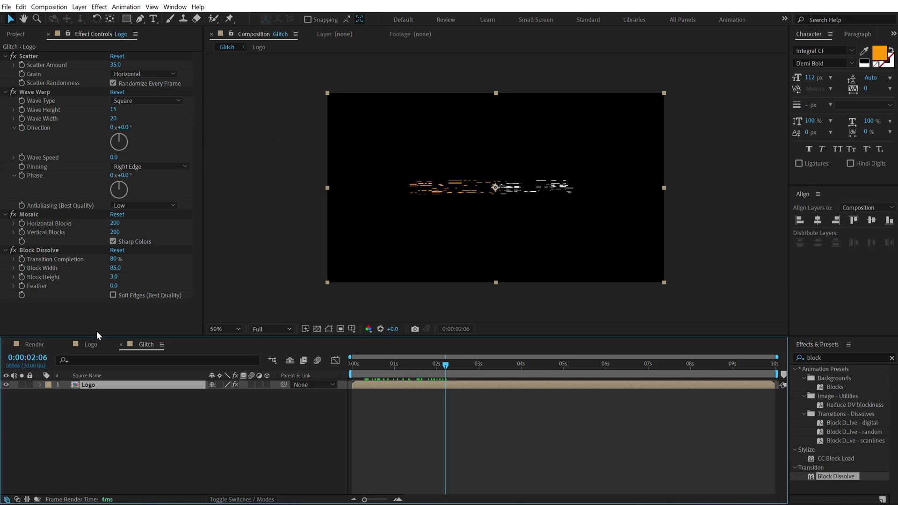
Step: Insert the Glitch composition between the two Logo layers in the Render composition, solo it, and scrub to 0:00:00:10
{"action": "left_click", "coordinate": [43, 344]}
{"action": "left_click", "coordinate": [15, 34]}
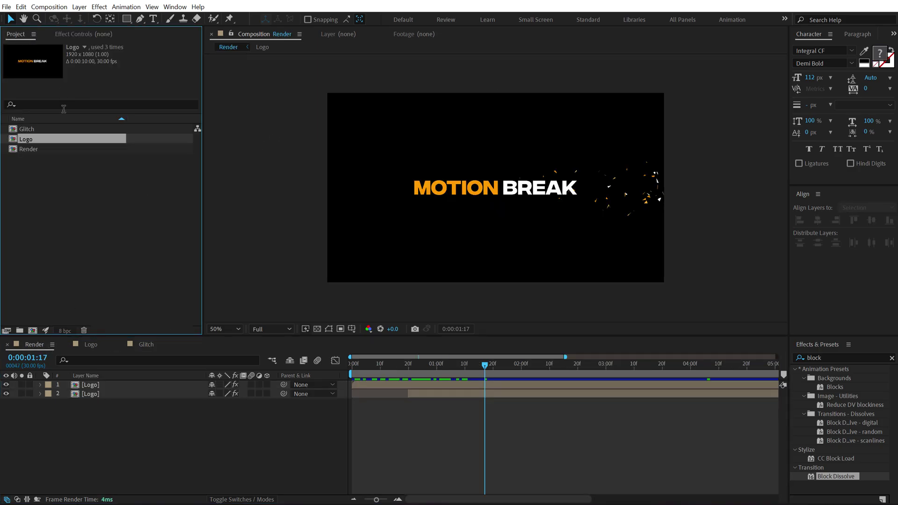
{"action": "left_click_drag", "start_coordinate": [33, 130], "coordinate": [107, 389]}
{"action": "left_click", "coordinate": [22, 394]}
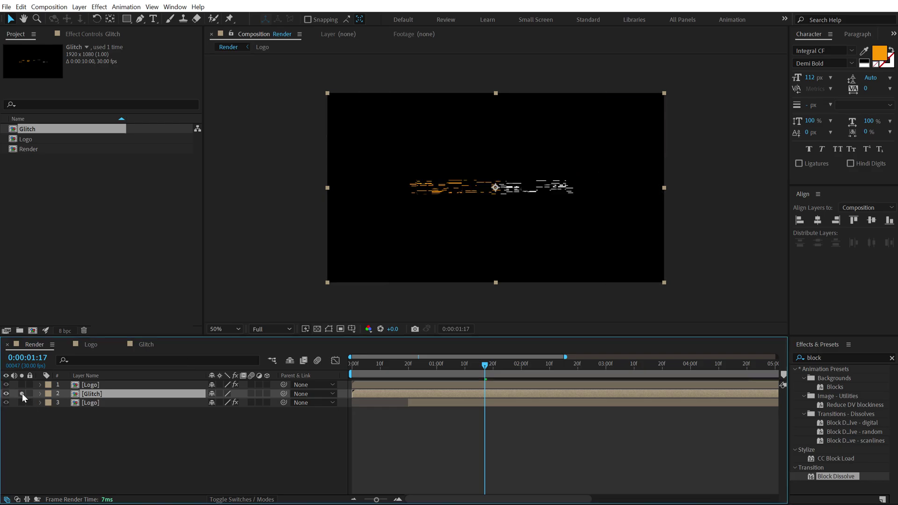
{"action": "left_click_drag", "start_coordinate": [366, 361], "coordinate": [380, 364]}
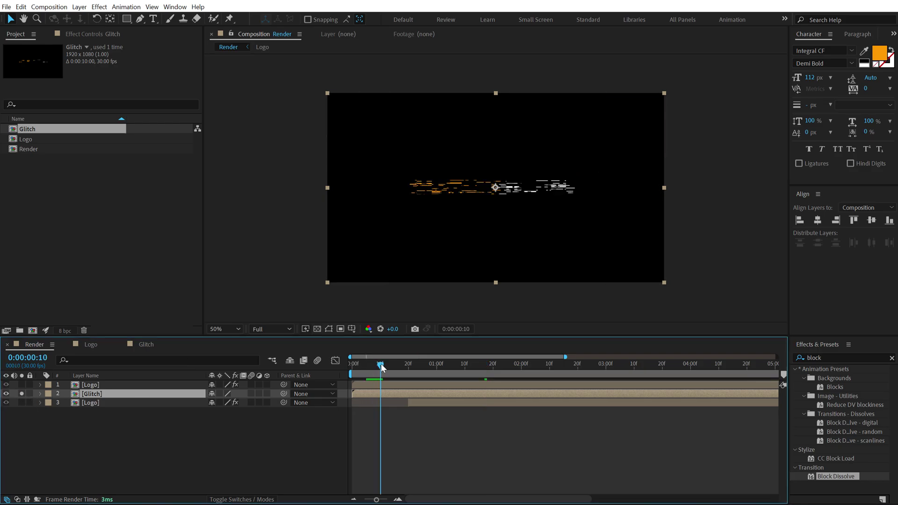
Step: Find the Linear Wipe preset and apply it to the Glitch layer
{"action": "left_click", "coordinate": [845, 358]}
{"action": "type", "text": "line"}
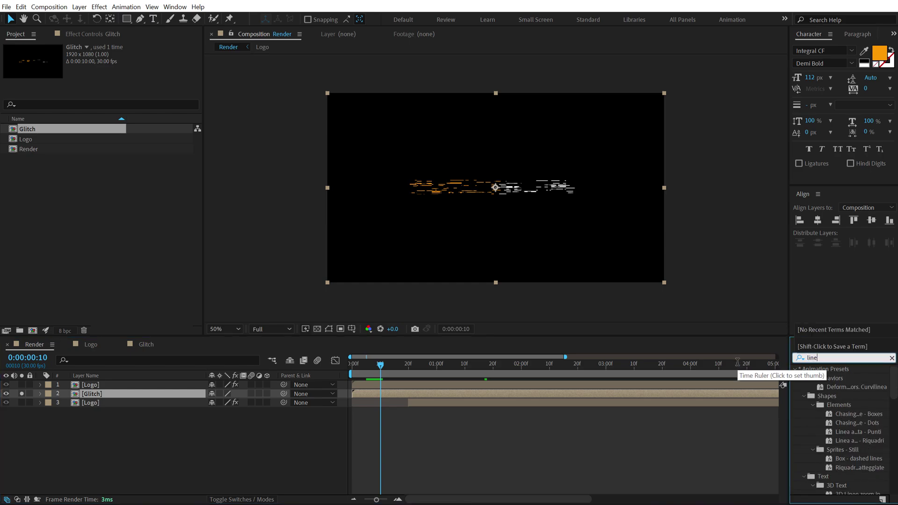
{"action": "type", "text": "a"}
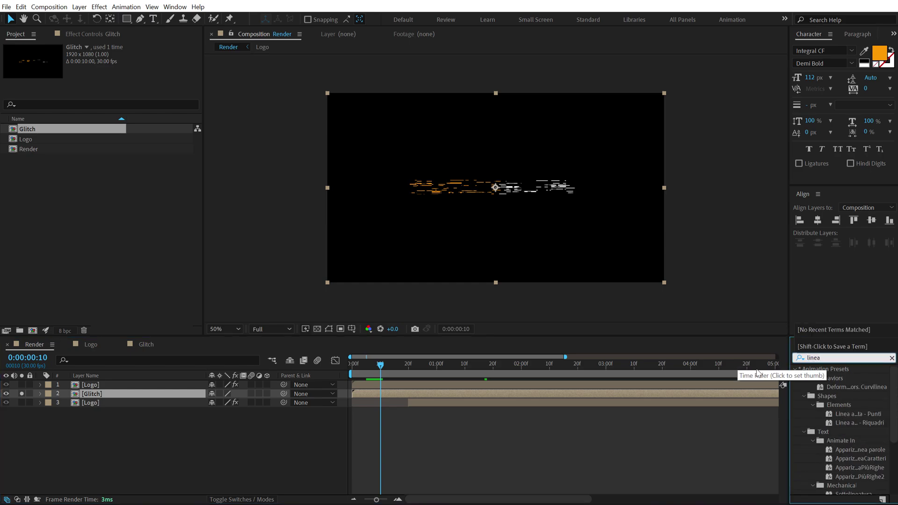
{"action": "type", "text": "r"}
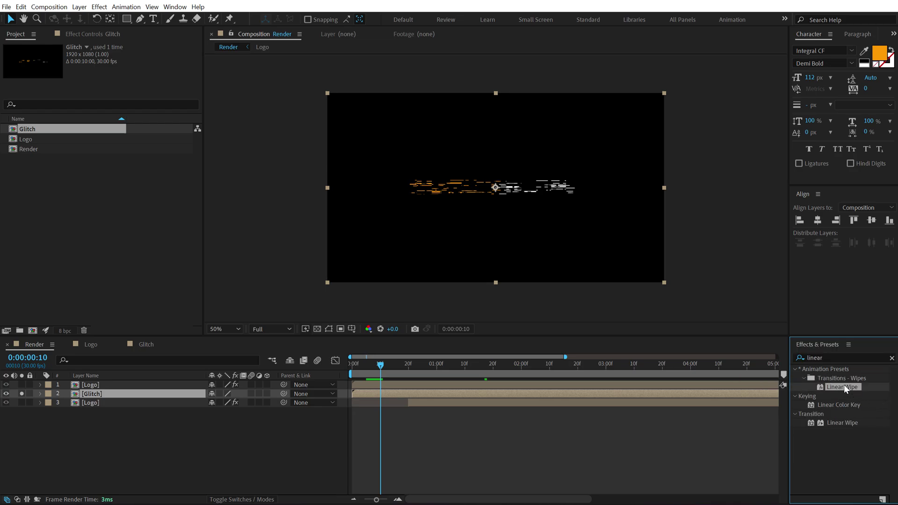
{"action": "double_click", "coordinate": [844, 385]}
Step: Keyframe Linear Wipe's Transition Completion at 100% at 0:00:00:00 and 0% at 0:00:01:20
{"action": "key", "text": "Home"}
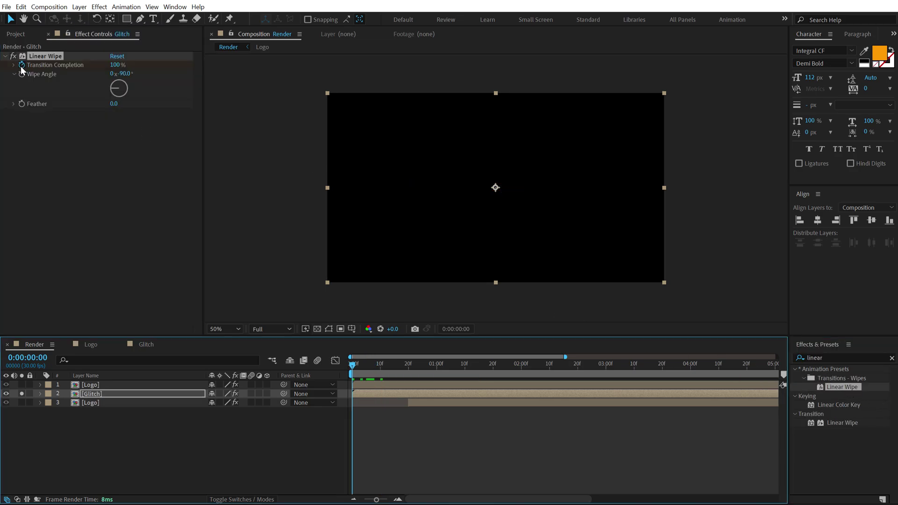
{"action": "left_click", "coordinate": [21, 65]}
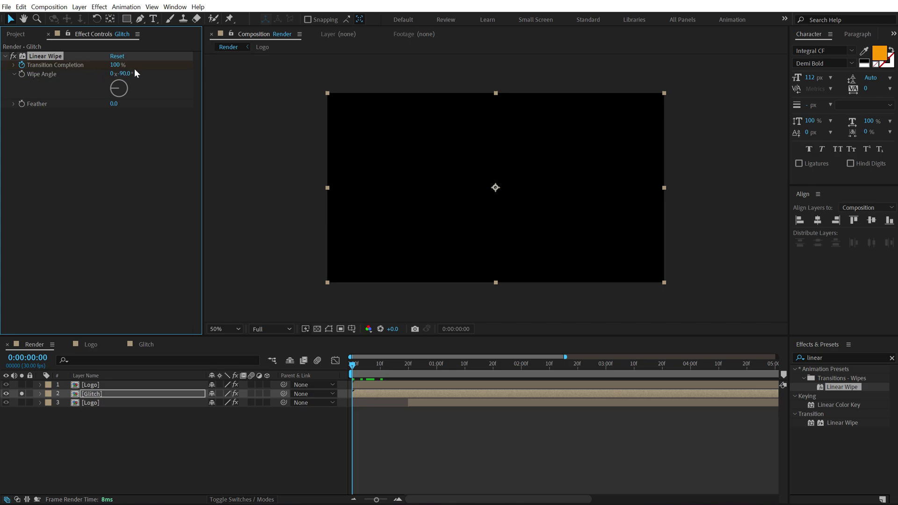
{"action": "left_click_drag", "start_coordinate": [435, 372], "coordinate": [492, 372]}
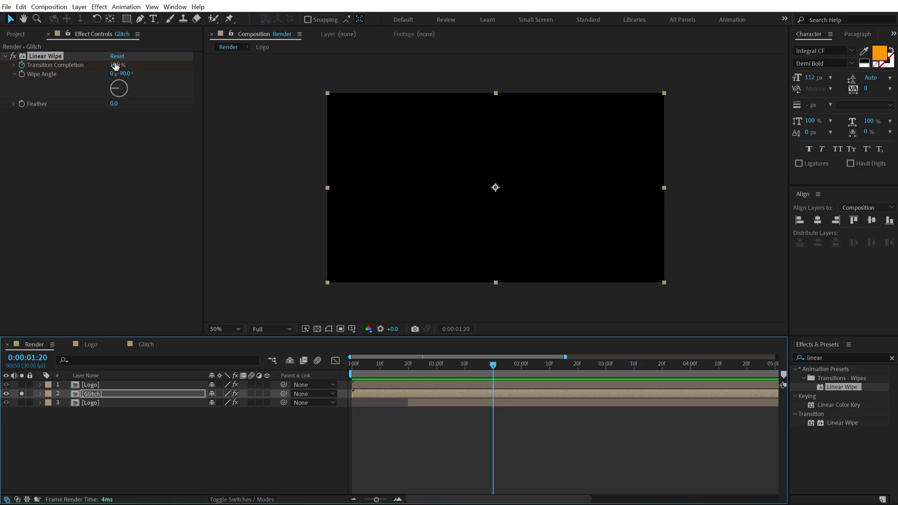
{"action": "left_click_drag", "start_coordinate": [115, 65], "coordinate": [74, 65]}
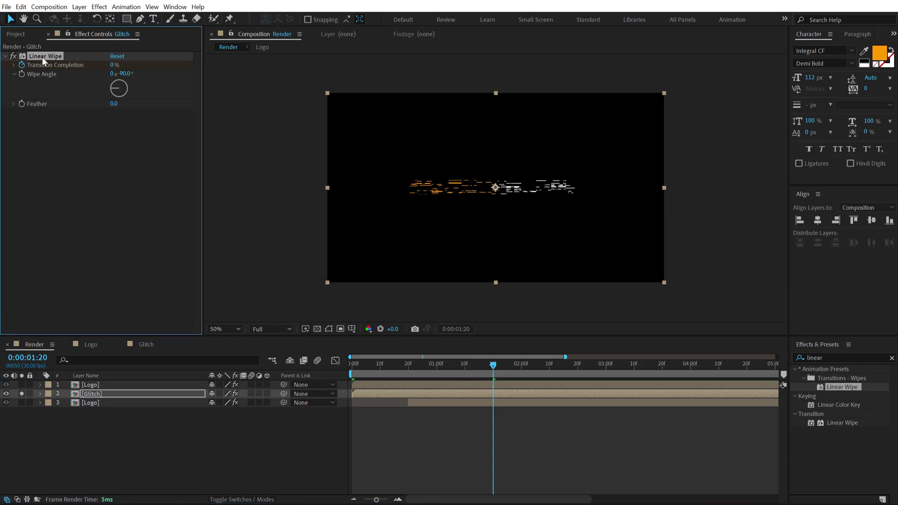
Step: Duplicate the Linear Wipe effect, reveal the keyframes, and shift the duplicate's pair to 0:00:00:10 and 0:00:02:00
{"action": "key", "text": "ctrl+d"}
{"action": "key", "text": "u"}
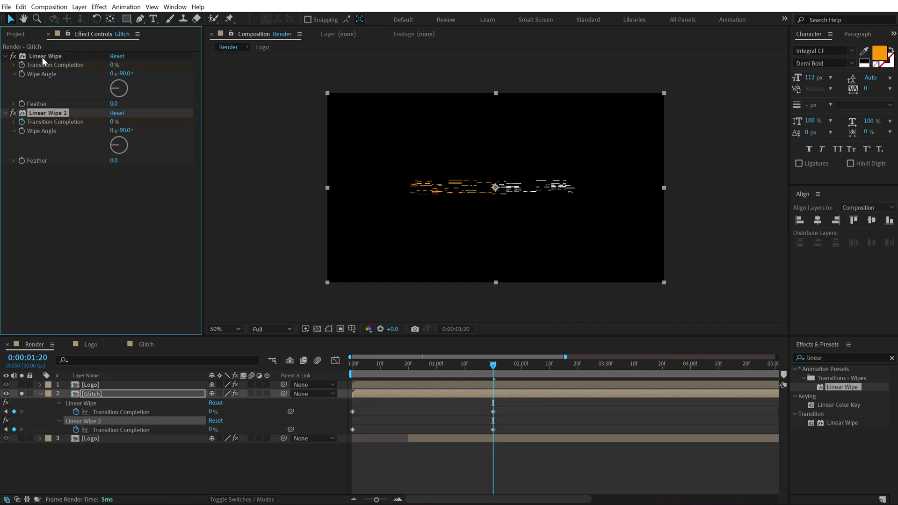
{"action": "left_click_drag", "start_coordinate": [501, 430], "coordinate": [381, 431]}
{"action": "left_click", "coordinate": [382, 364]}
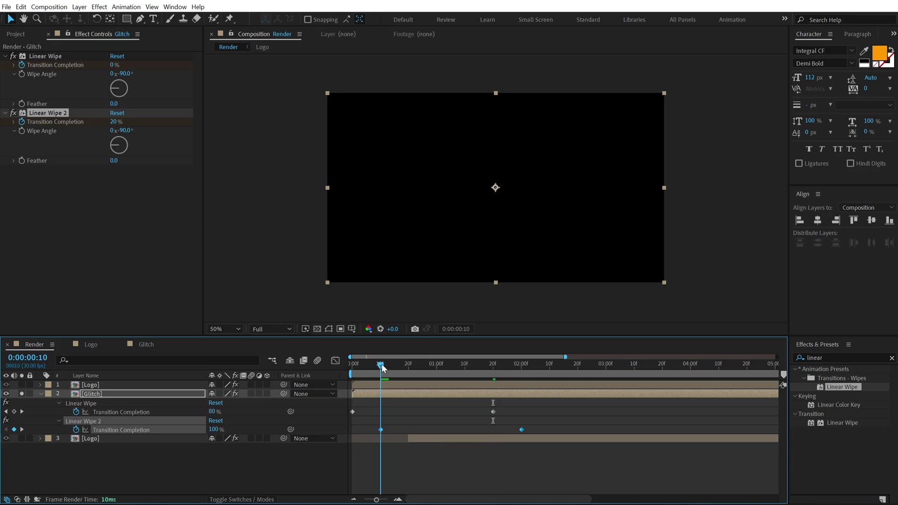
Step: Set Linear Wipe 2's Transition Completion to 15% at 0:00:00:10 and 100% at 0:00:02:00
{"action": "left_click", "coordinate": [381, 461]}
{"action": "left_click", "coordinate": [387, 393]}
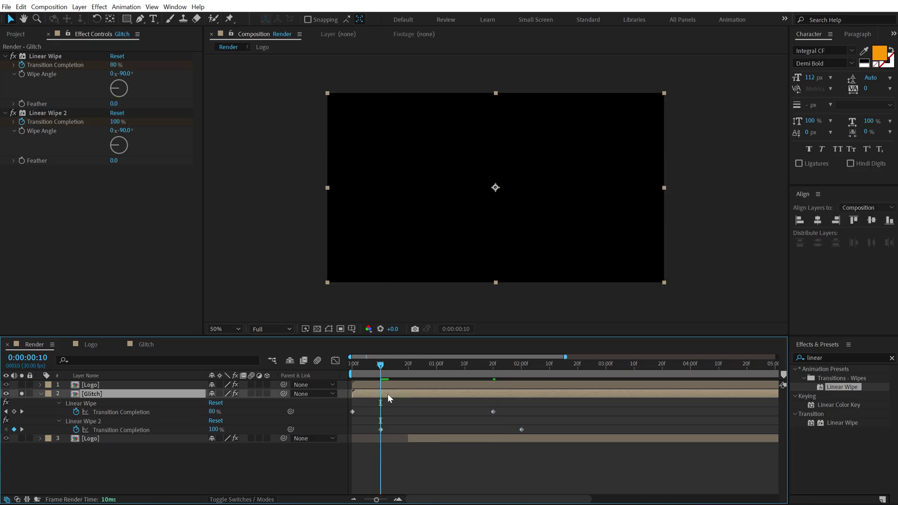
{"action": "left_click", "coordinate": [115, 122]}
{"action": "type", "text": "15"}
{"action": "key", "text": "Return"}
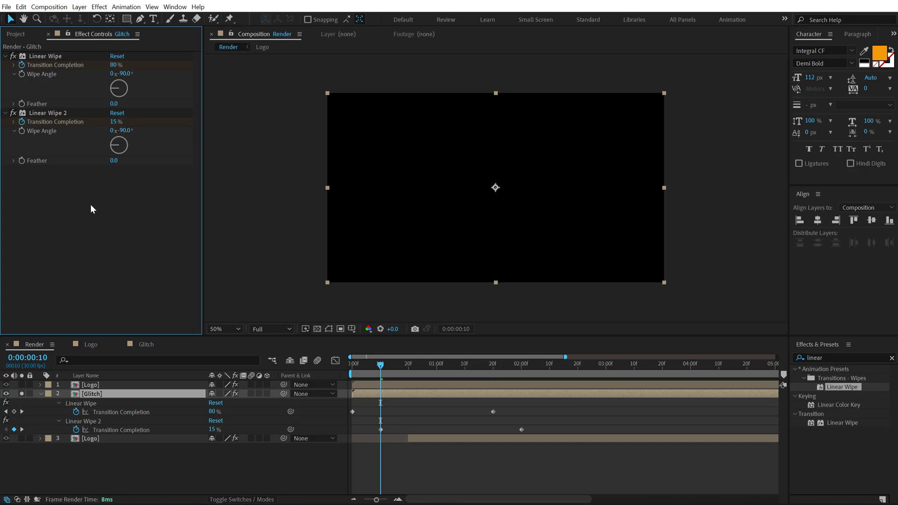
{"action": "left_click_drag", "start_coordinate": [381, 364], "coordinate": [522, 364]}
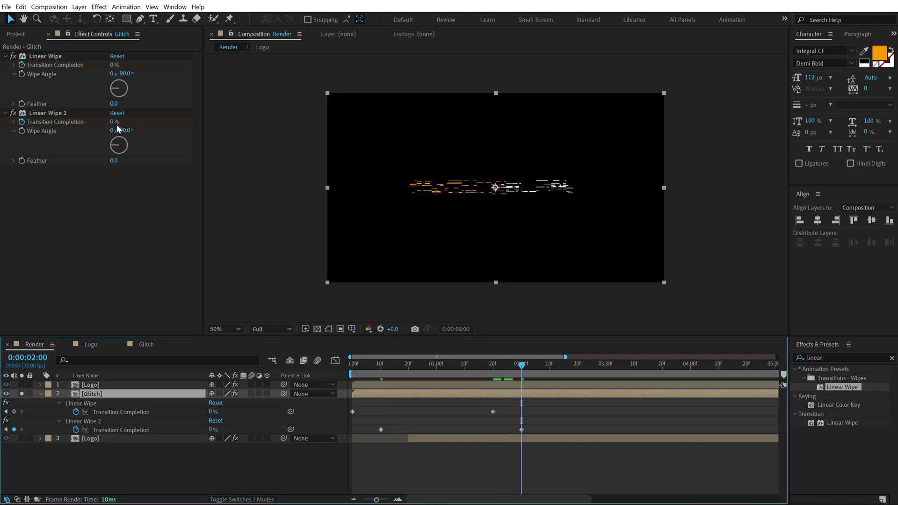
{"action": "left_click_drag", "start_coordinate": [115, 122], "coordinate": [124, 112]}
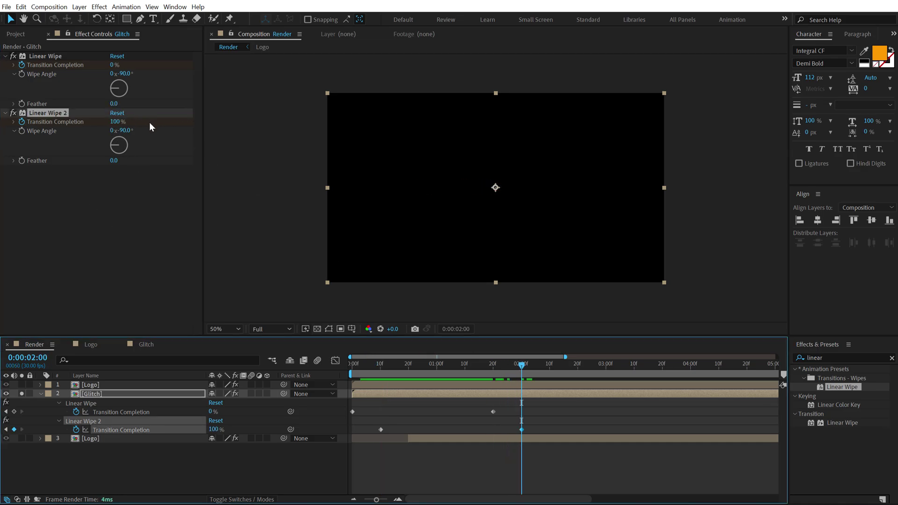
Step: Set Linear Wipe 2's Wipe Angle to 90°
{"action": "left_click", "coordinate": [125, 130]}
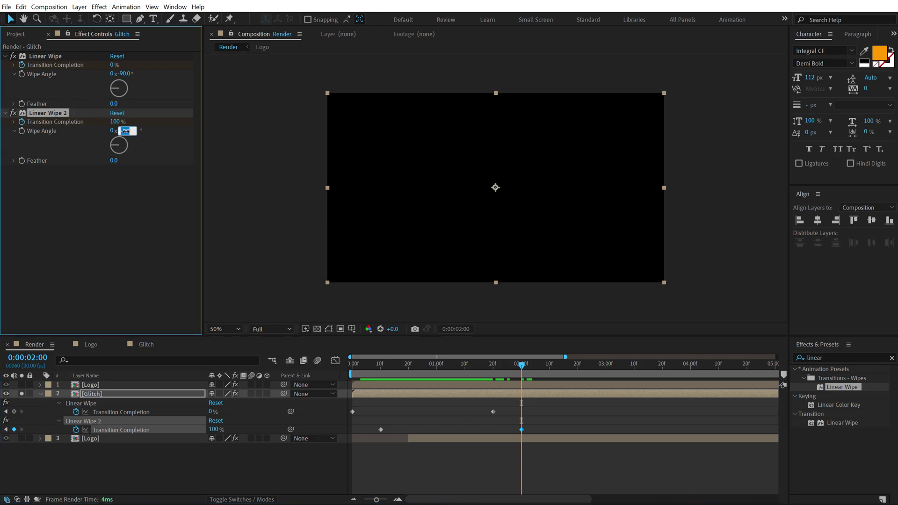
{"action": "type", "text": "90"}
{"action": "key", "text": "Return"}
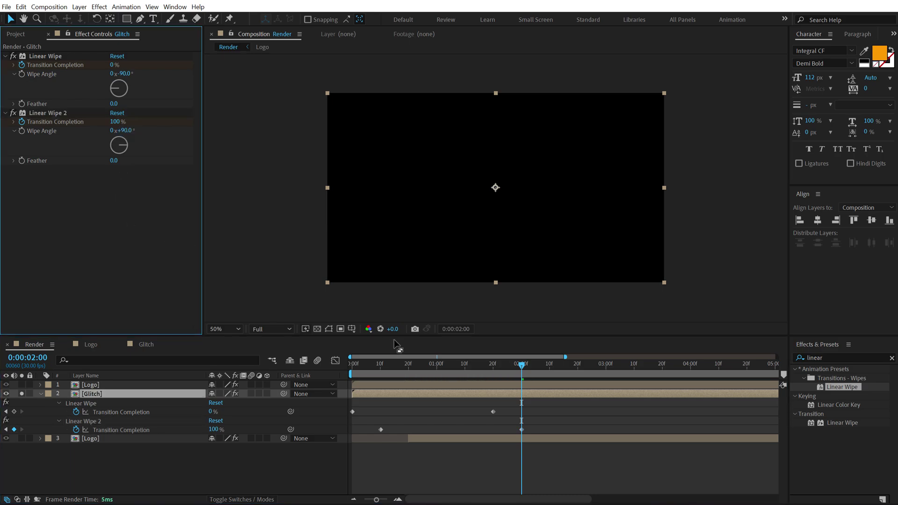
Step: Delay Linear Wipe 2's keyframe pair to start at 0:00:00:17 and scrub through the wipe to check it
{"action": "left_click", "coordinate": [362, 364]}
{"action": "left_click_drag", "start_coordinate": [364, 367], "coordinate": [419, 374]}
{"action": "left_click_drag", "start_coordinate": [534, 430], "coordinate": [403, 432]}
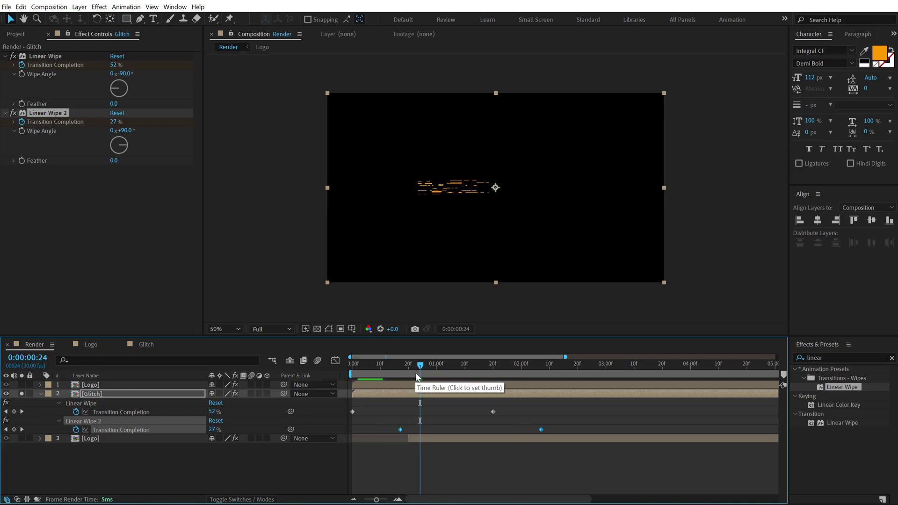
{"action": "mouse_move", "coordinate": [420, 370]}
{"action": "left_mouse_down"}
{"action": "mouse_move", "coordinate": [468, 371]}
{"action": "mouse_move", "coordinate": [375, 377]}
{"action": "mouse_move", "coordinate": [456, 379]}
{"action": "mouse_move", "coordinate": [396, 378]}
{"action": "mouse_move", "coordinate": [424, 380]}
{"action": "mouse_move", "coordinate": [413, 380]}
{"action": "left_mouse_up"}
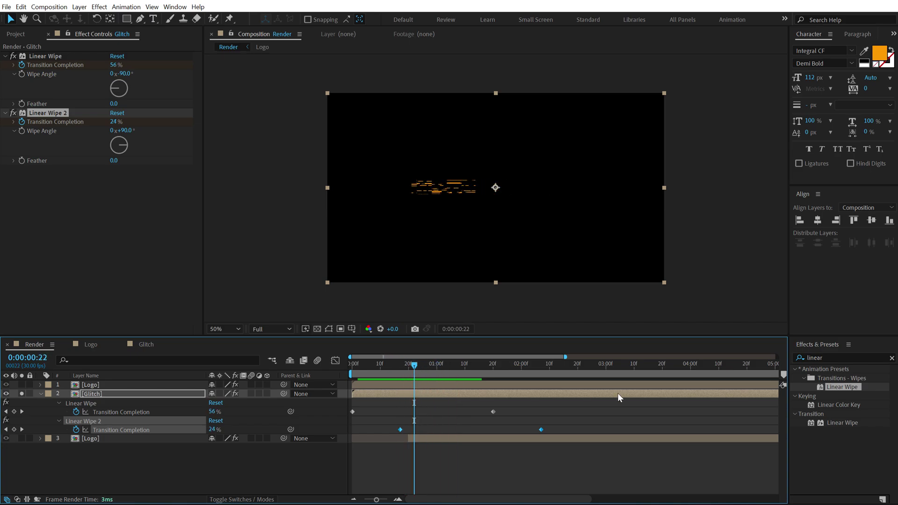
Step: Apply Posterize Time to the Glitch layer with a Frame Rate of 12
{"action": "left_click", "coordinate": [829, 360]}
{"action": "type", "text": "p"}
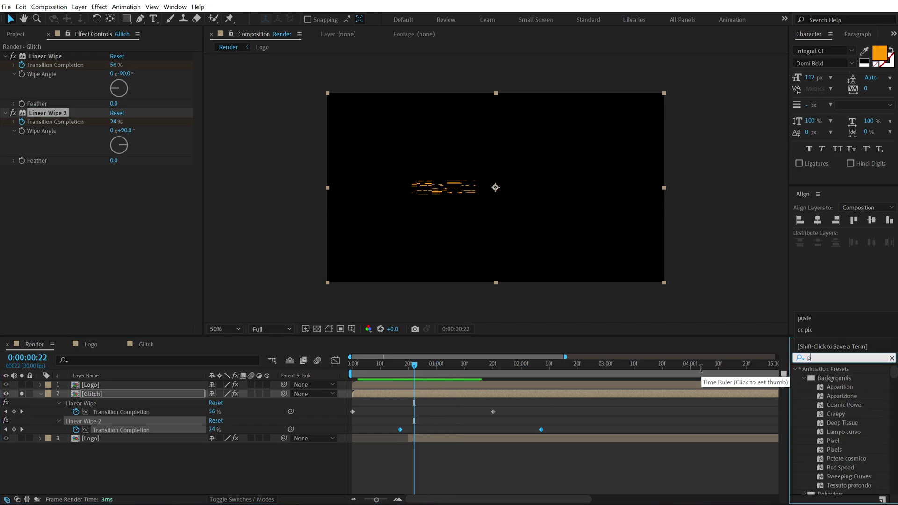
{"action": "type", "text": "oste"}
{"action": "double_click", "coordinate": [824, 431]}
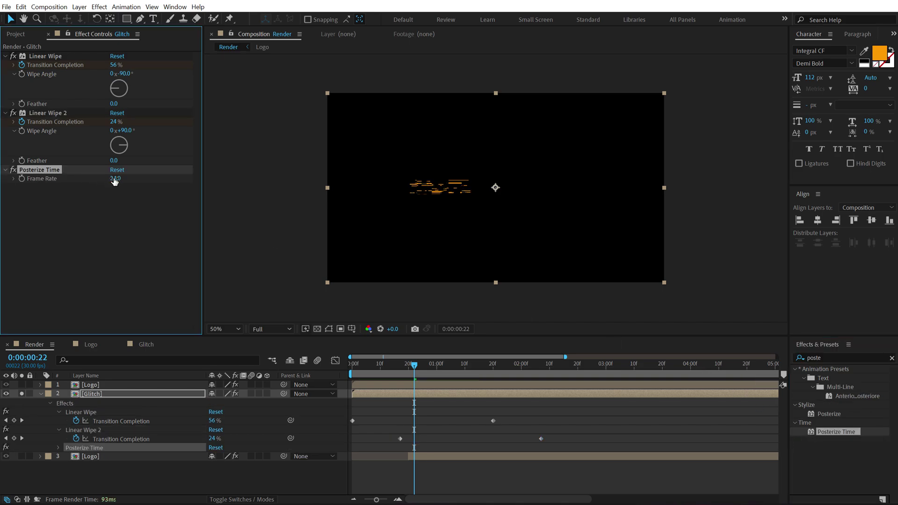
{"action": "left_click", "coordinate": [110, 179]}
{"action": "type", "text": "12"}
{"action": "left_click", "coordinate": [63, 267]}
Step: Preview the stepped wipe, unsolo the Glitch layer, and scrub through the animation with the Logo layers showing
{"action": "left_click", "coordinate": [383, 364]}
{"action": "key", "text": "space"}
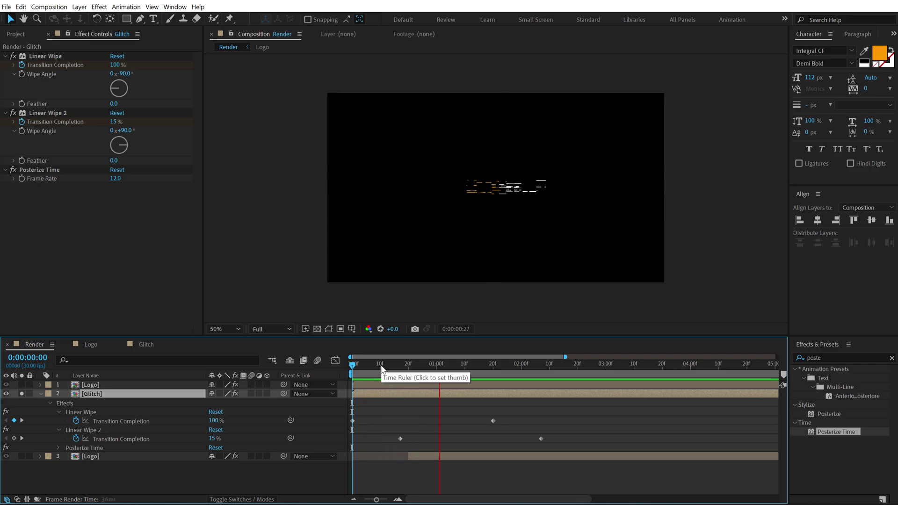
{"action": "left_click", "coordinate": [441, 365]}
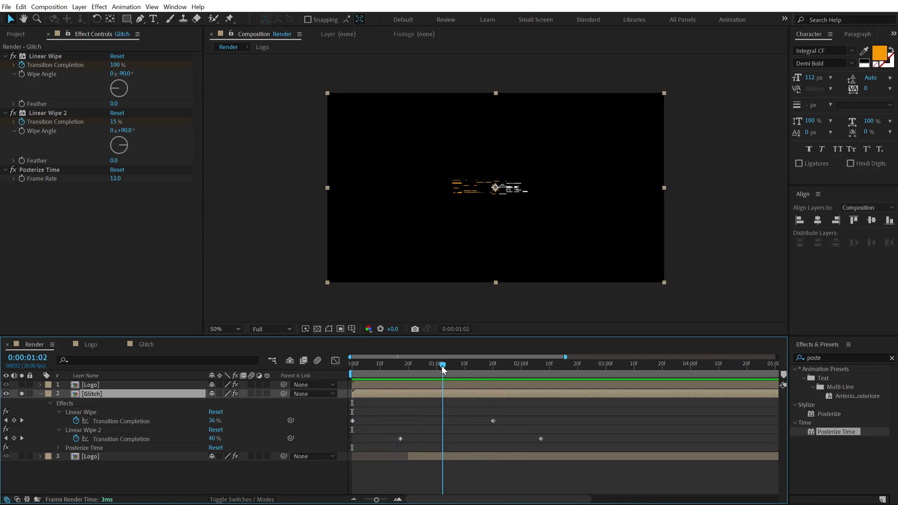
{"action": "left_click", "coordinate": [24, 394]}
{"action": "left_click_drag", "start_coordinate": [354, 366], "coordinate": [439, 365]}
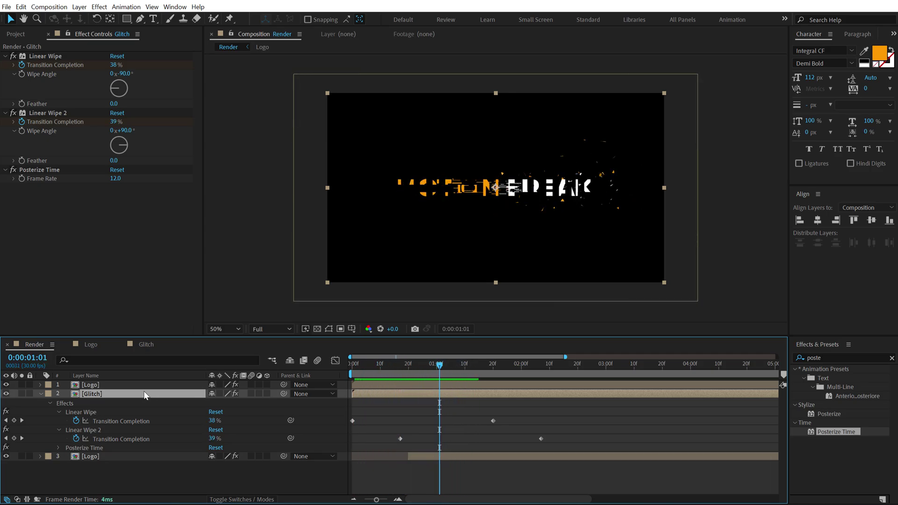
Step: Add a 100% Scale keyframe to the Glitch layer and move it to 0:00:00:17
{"action": "key", "text": "s"}
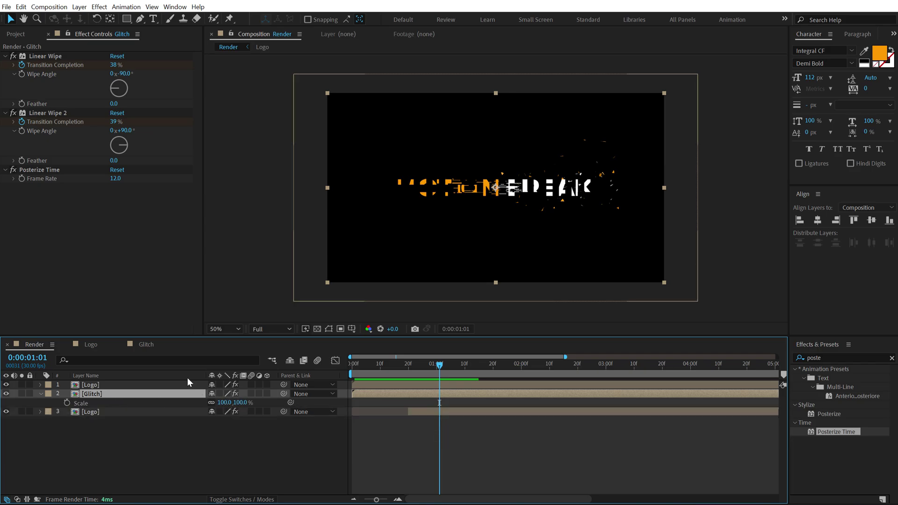
{"action": "left_click", "coordinate": [66, 403]}
{"action": "key", "text": "u"}
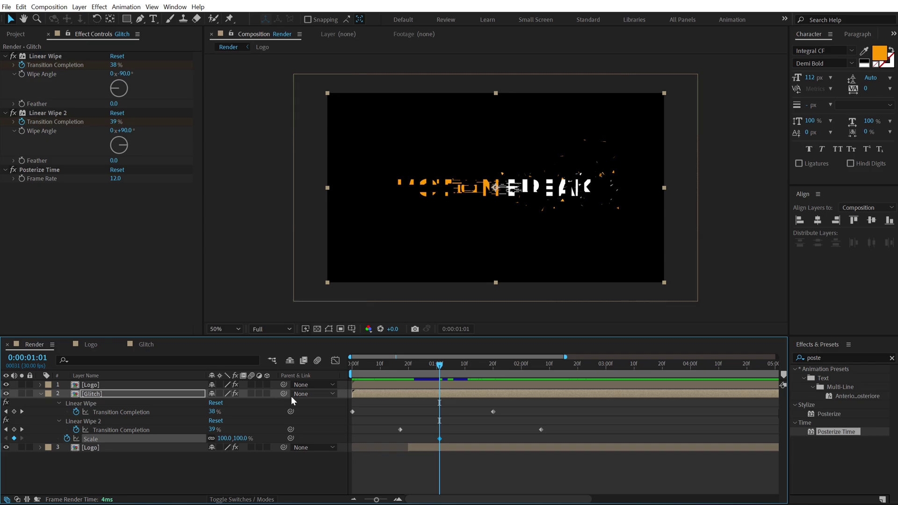
{"action": "left_click_drag", "start_coordinate": [415, 372], "coordinate": [400, 371]}
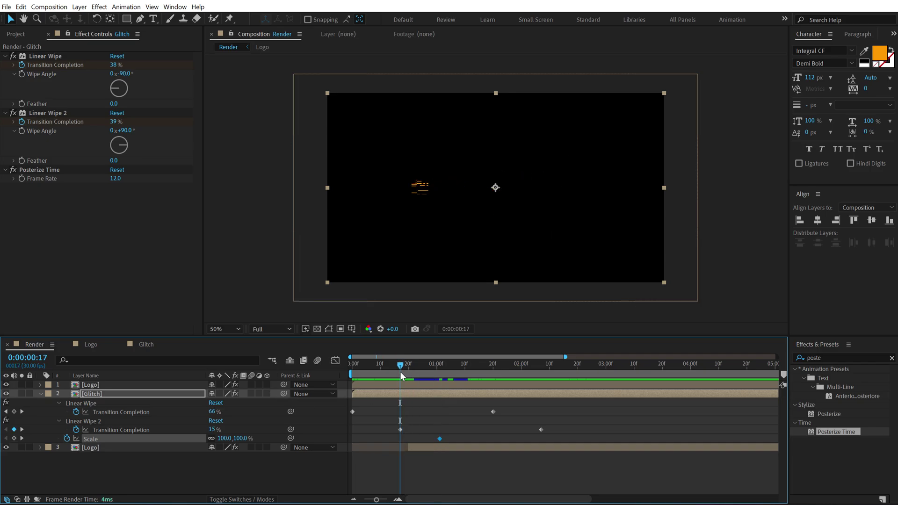
{"action": "left_click_drag", "start_coordinate": [437, 439], "coordinate": [400, 440]}
Step: Add Scale hold keyframes to the Glitch layer, 140% at 0:00:00:28 and a smaller value at 0:00:01:13
{"action": "left_click_drag", "start_coordinate": [412, 375], "coordinate": [430, 368]}
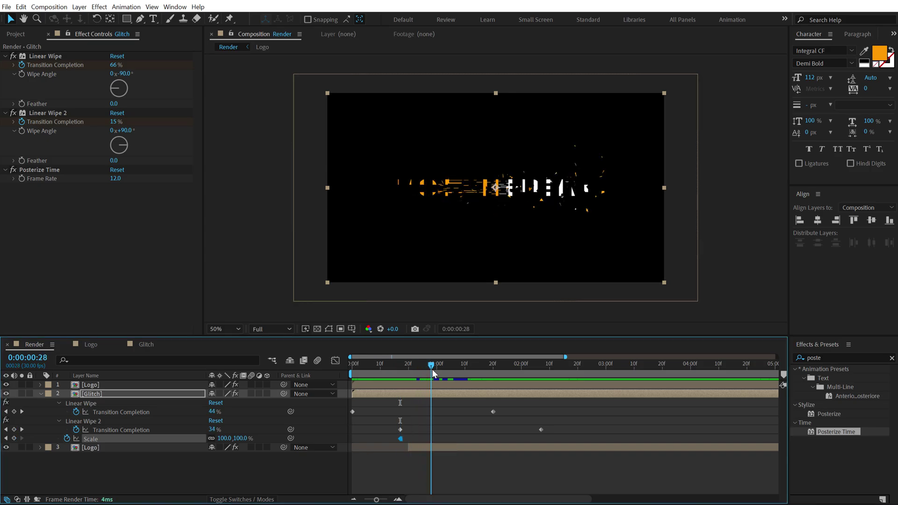
{"action": "left_click", "coordinate": [235, 439]}
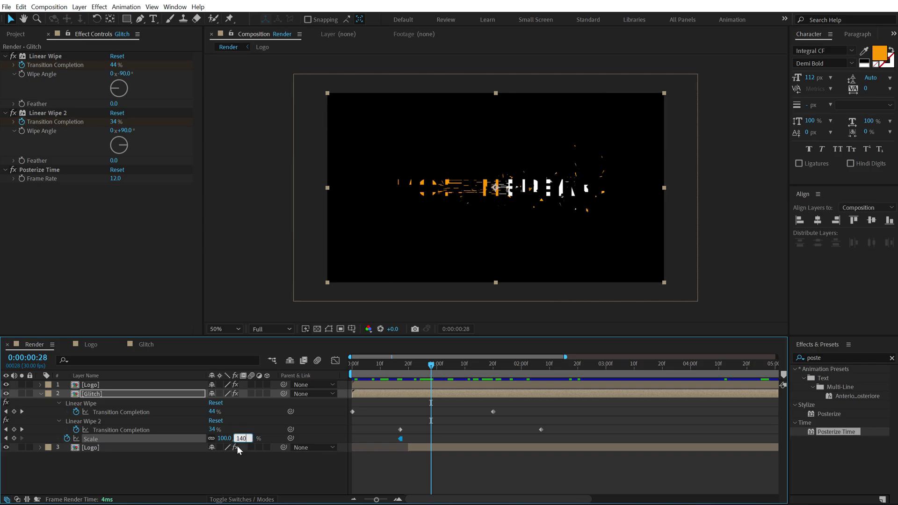
{"action": "key", "text": "Return"}
{"action": "left_click", "coordinate": [470, 369]}
{"action": "left_click_drag", "start_coordinate": [471, 370], "coordinate": [474, 367]}
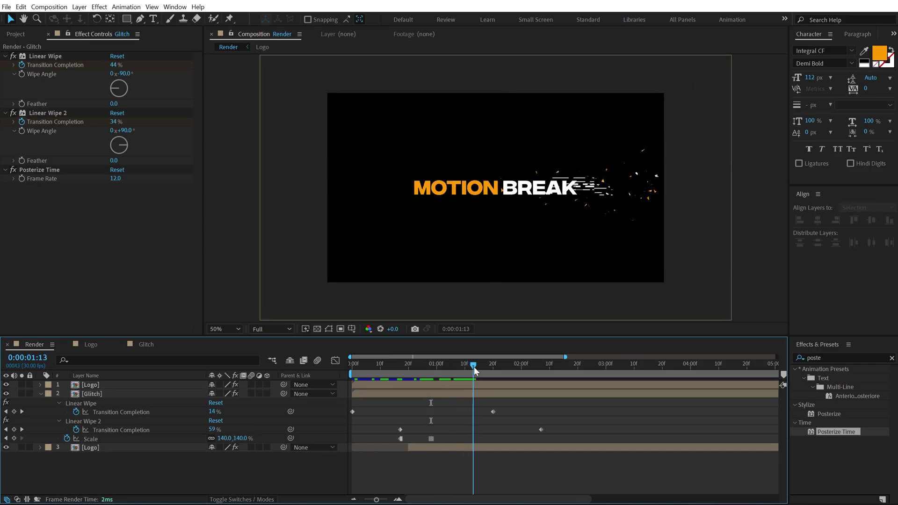
{"action": "left_click", "coordinate": [241, 438]}
{"action": "type", "text": "12"}
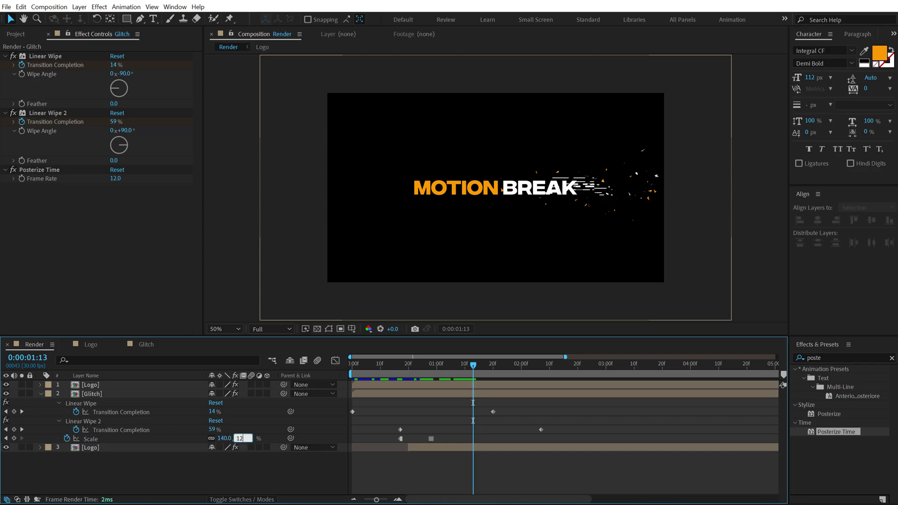
{"action": "type", "text": ".0"}
{"action": "key", "text": "Return"}
Step: Preview the Render composition from about 0:00:00:09 to check the glitch fragments' scale jumps
{"action": "left_click", "coordinate": [377, 368]}
{"action": "key", "text": "space"}
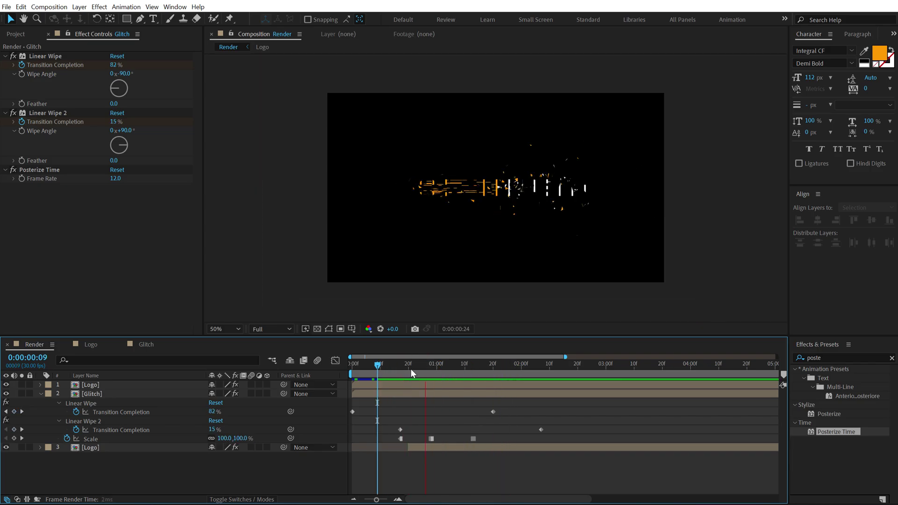
{"action": "left_click", "coordinate": [397, 365]}
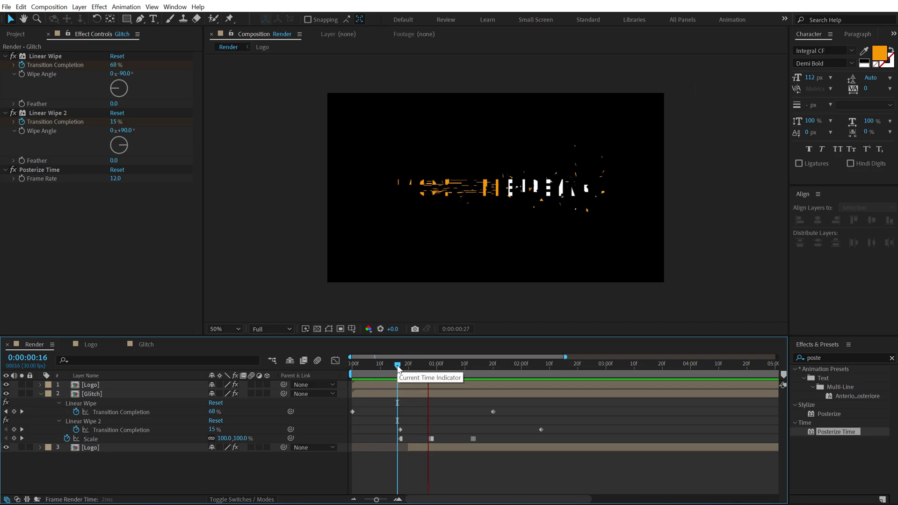
{"action": "left_click_drag", "start_coordinate": [398, 368], "coordinate": [379, 383]}
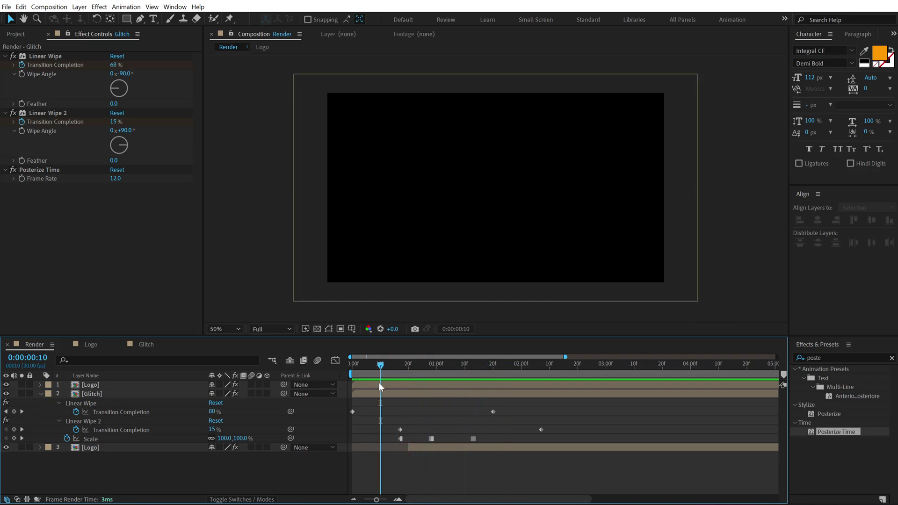
Step: Set the first Transform Position keyframe of the bottom Logo layer, at 0:00:00:20, to 345.0, 540.0
{"action": "left_click", "coordinate": [419, 445]}
{"action": "key", "text": "p"}
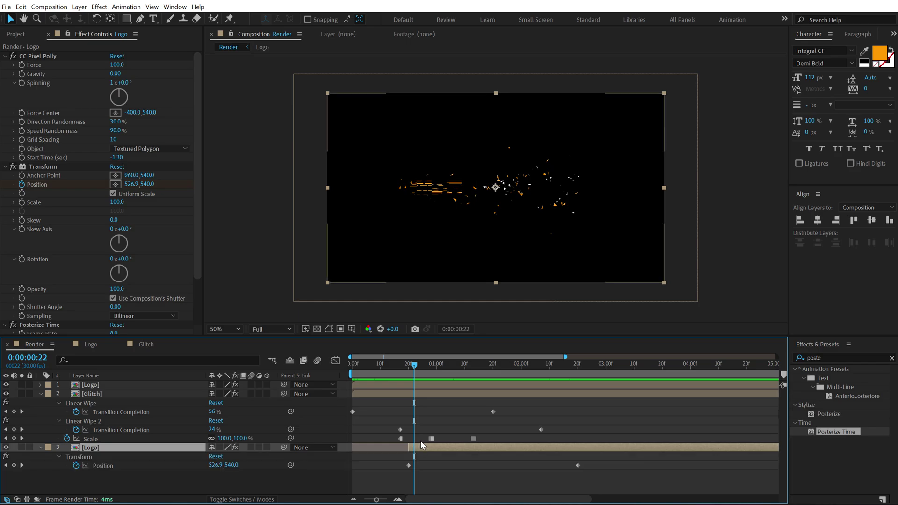
{"action": "left_click", "coordinate": [411, 362]}
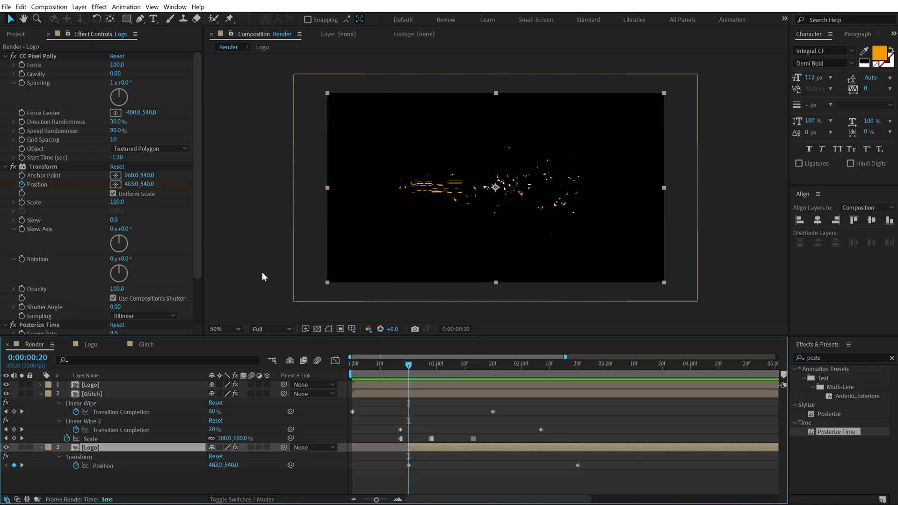
{"action": "left_click_drag", "start_coordinate": [136, 186], "coordinate": [71, 190]}
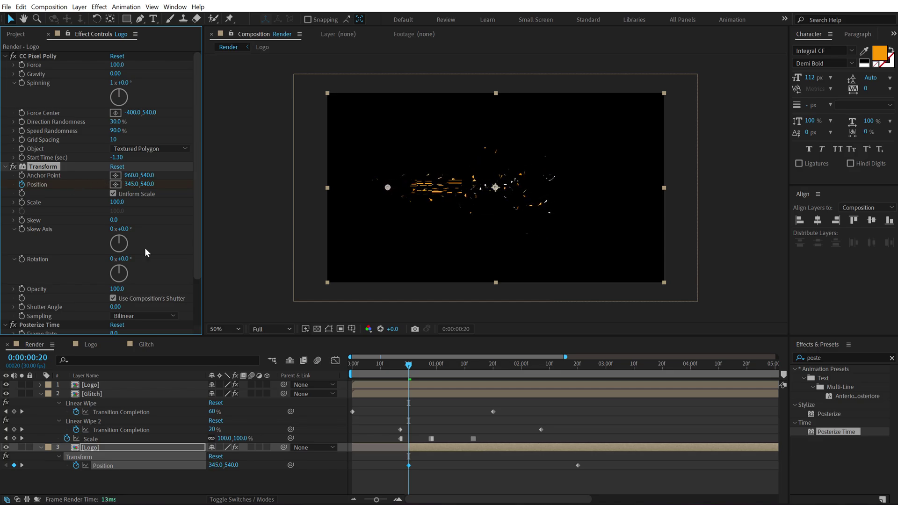
Step: Preview the Render composition from 0:00:00:20 and again from 0:00:00:10 to check the shifted particles
{"action": "left_click", "coordinate": [408, 365]}
{"action": "key", "text": "space"}
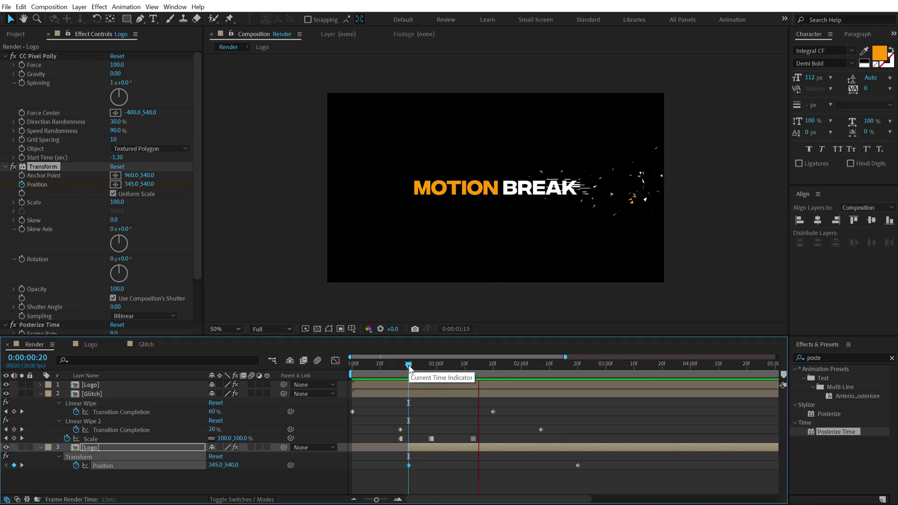
{"action": "left_click_drag", "start_coordinate": [408, 365], "coordinate": [381, 369]}
{"action": "key", "text": "space"}
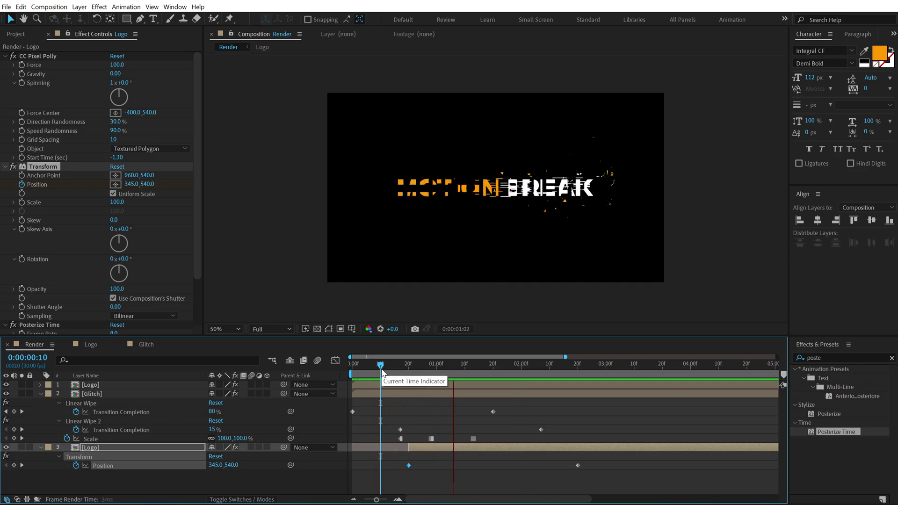
{"action": "key", "text": "space"}
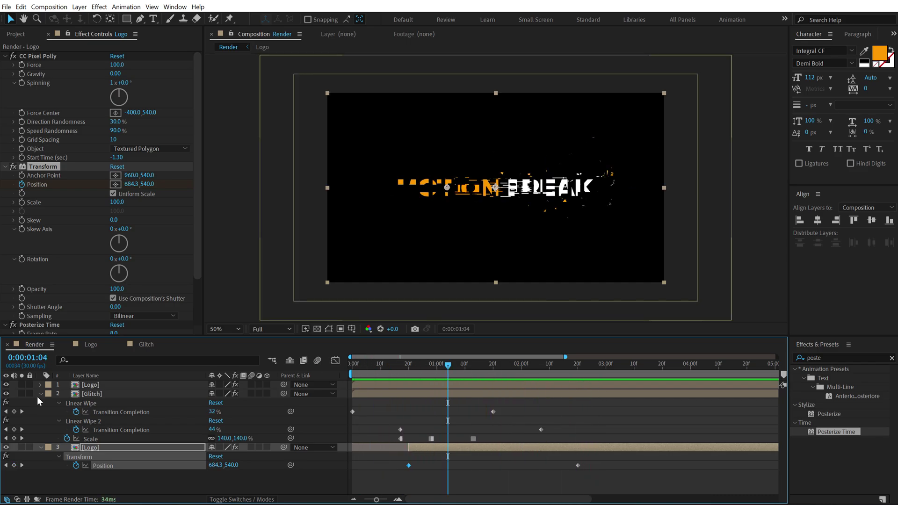
Step: Collapse the open layer properties and add the Logo composition as a layer between Glitch and the bottom Logo layer
{"action": "left_click", "coordinate": [40, 395]}
{"action": "left_click", "coordinate": [40, 403]}
{"action": "left_click", "coordinate": [91, 442]}
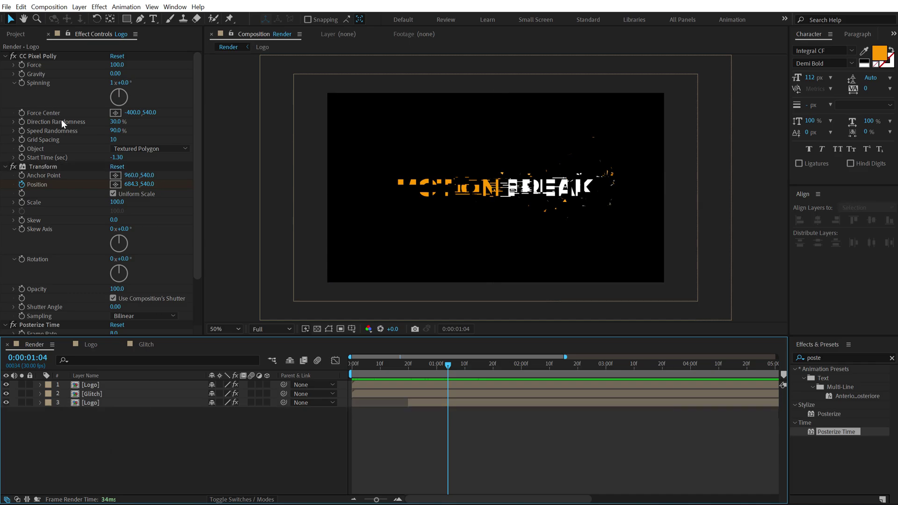
{"action": "left_click", "coordinate": [21, 35]}
{"action": "left_click", "coordinate": [32, 140]}
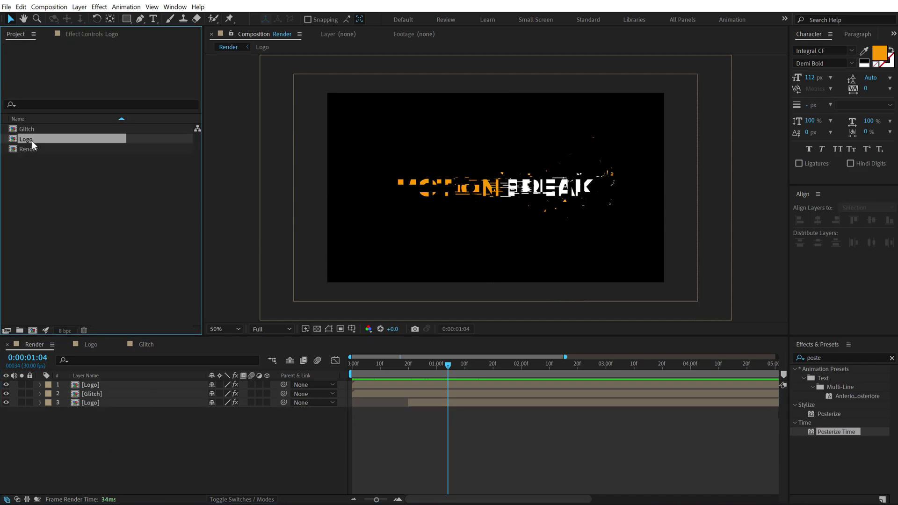
{"action": "left_click_drag", "start_coordinate": [32, 141], "coordinate": [95, 402]}
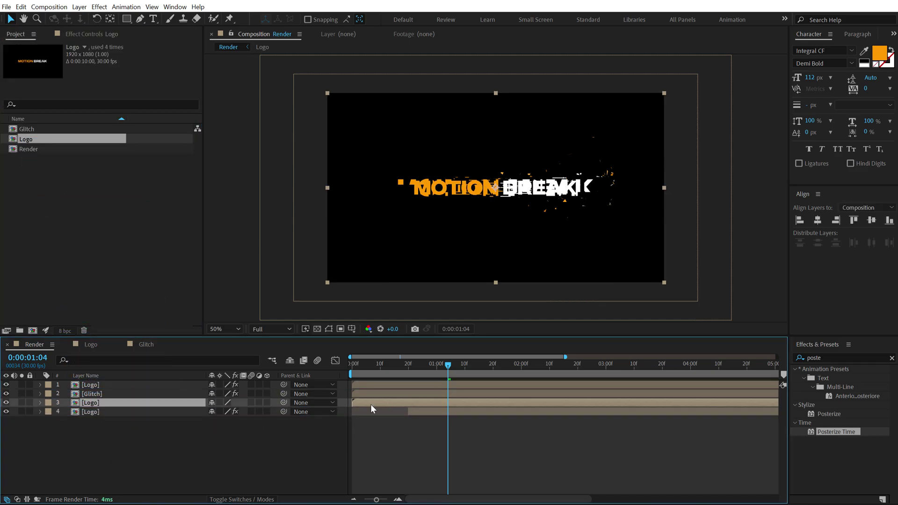
Step: Trim the new Logo layer to start at 0:00:00:20 and end at 0:00:01:10
{"action": "left_click", "coordinate": [409, 366]}
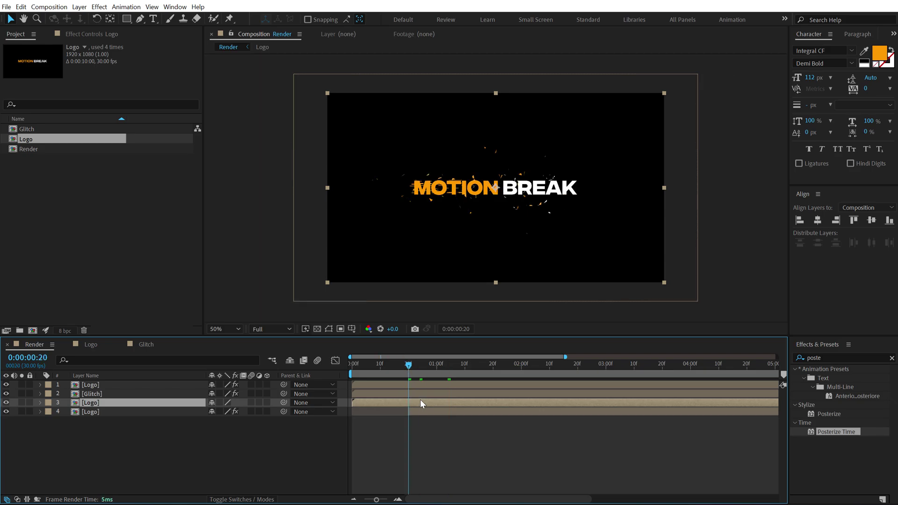
{"action": "key", "text": "alt+bracketleft"}
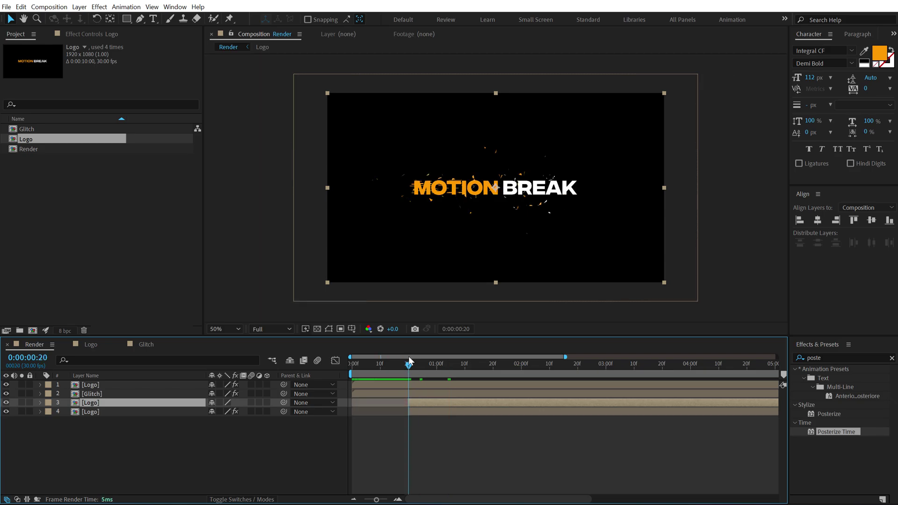
{"action": "left_click_drag", "start_coordinate": [410, 364], "coordinate": [440, 373]}
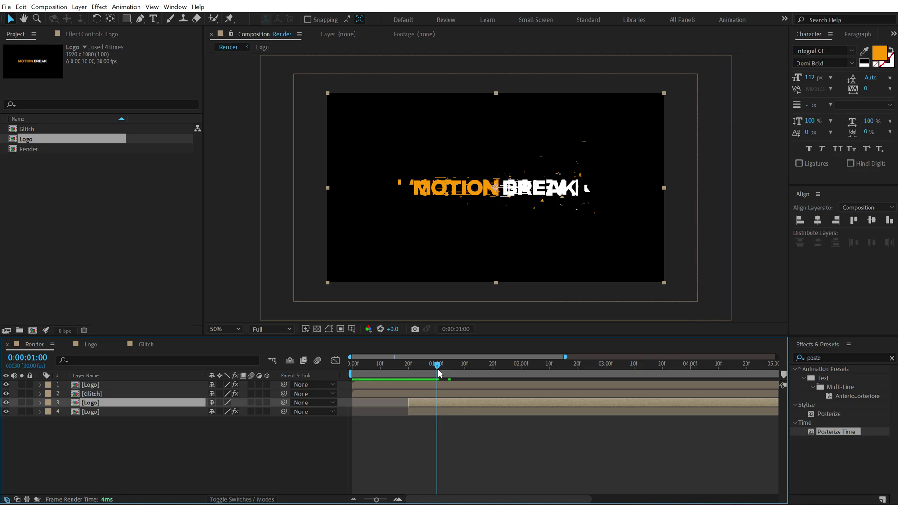
{"action": "key", "text": "space"}
{"action": "key", "text": "alt+bracketright"}
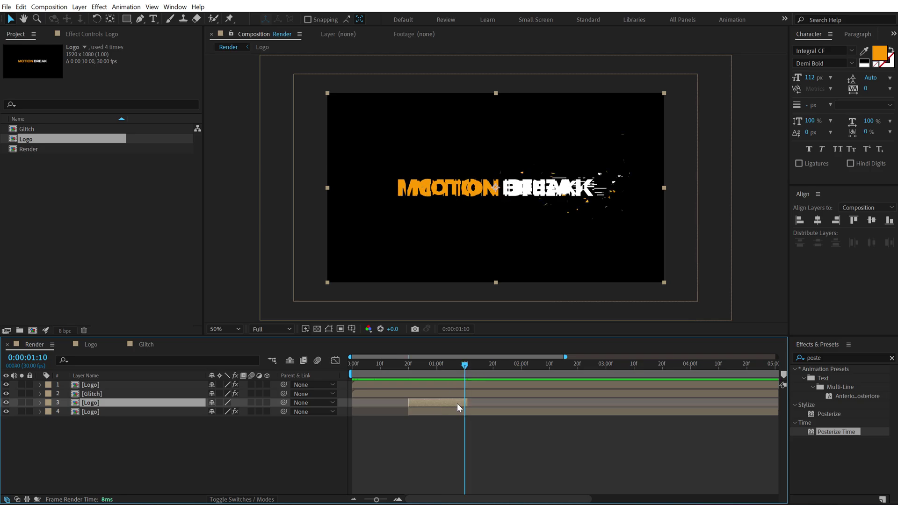
Step: Apply Posterize Time to the trimmed Logo layer with a Frame Rate of 8
{"action": "double_click", "coordinate": [836, 432]}
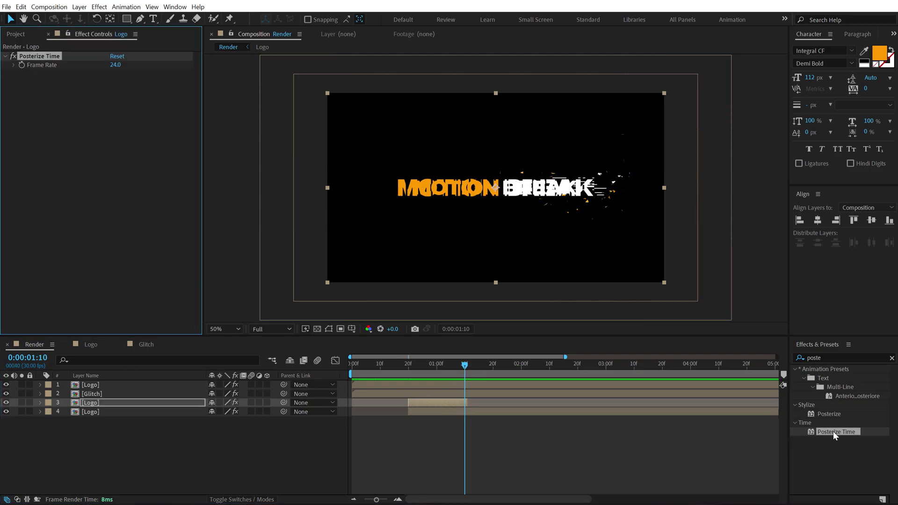
{"action": "left_click", "coordinate": [116, 66]}
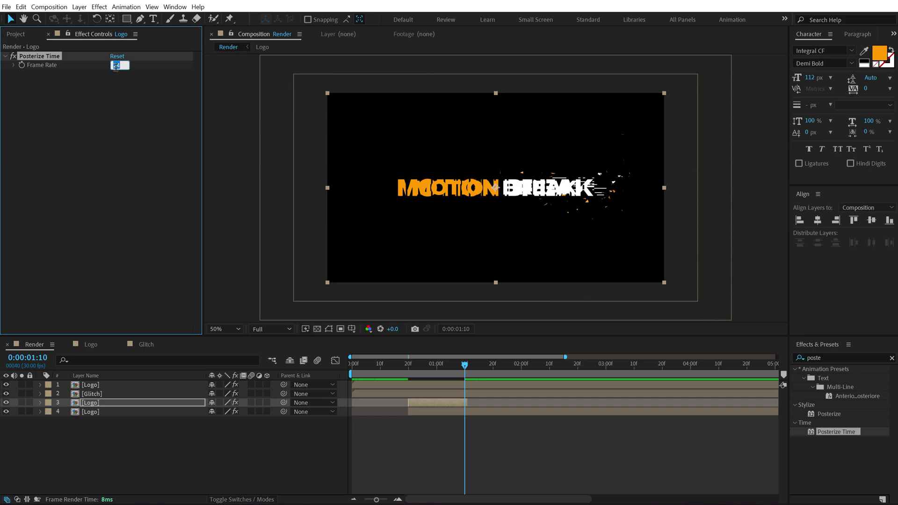
{"action": "type", "text": "8"}
{"action": "key", "text": "Return"}
Step: Apply Block Dissolve to the trimmed Logo layer with 50% Transition Completion and Soft Edges turned off
{"action": "type", "text": "block"}
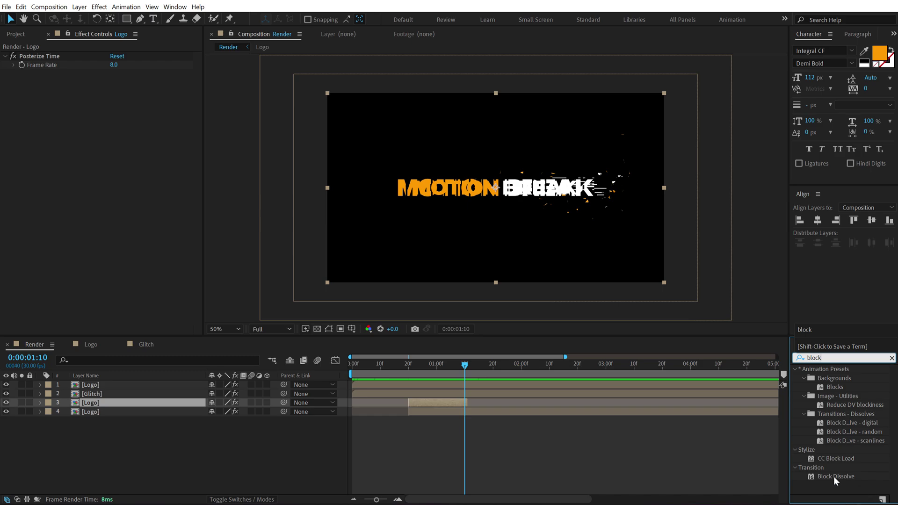
{"action": "double_click", "coordinate": [836, 478]}
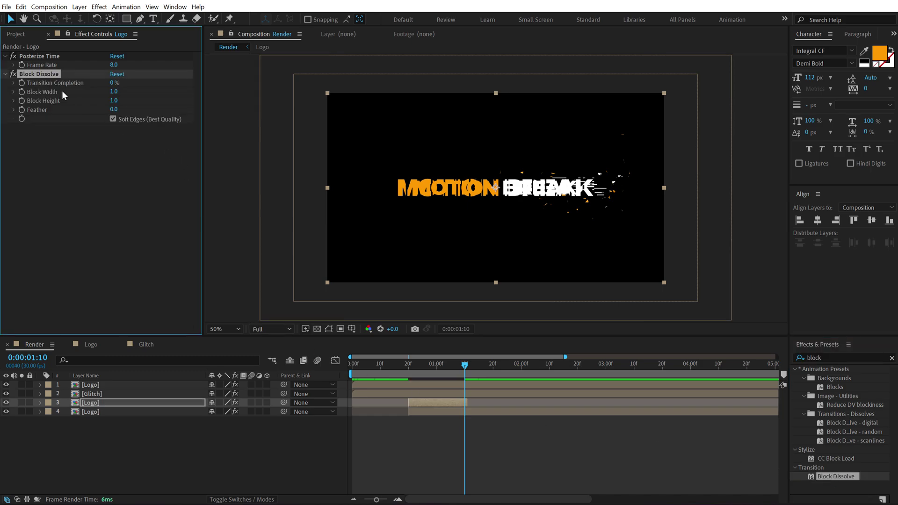
{"action": "left_click", "coordinate": [112, 83]}
{"action": "type", "text": "50"}
{"action": "key", "text": "Return"}
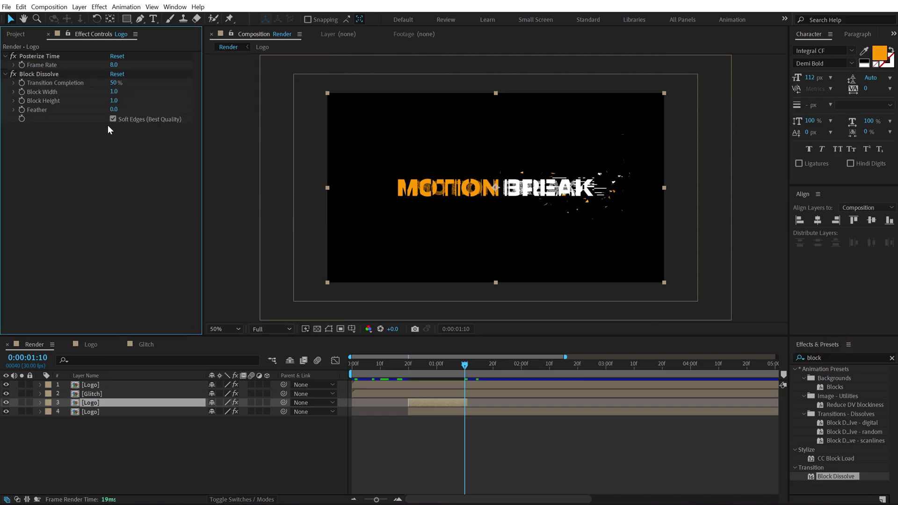
{"action": "left_click", "coordinate": [112, 119]}
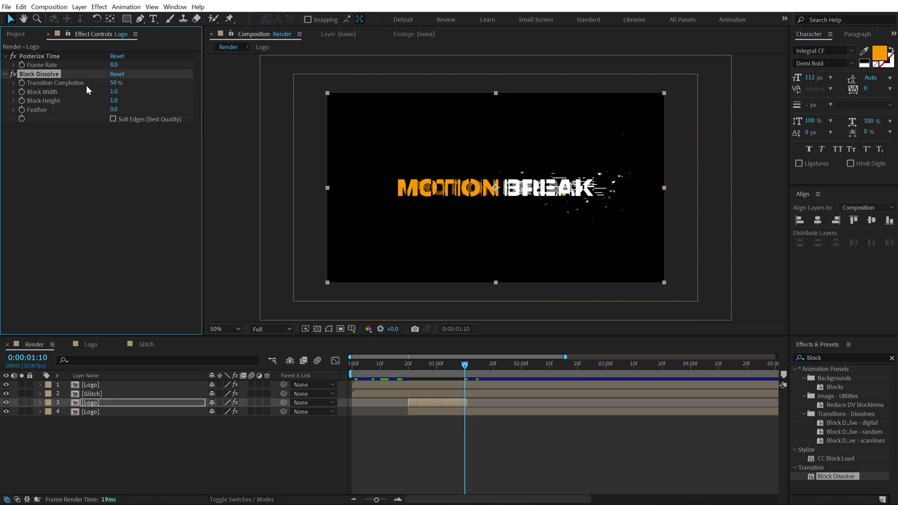
Step: Set the Block Dissolve's Block Width and Block Height to 40, and solo the trimmed Logo layer
{"action": "left_click", "coordinate": [113, 92]}
{"action": "type", "text": "40"}
{"action": "key", "text": "Tab"}
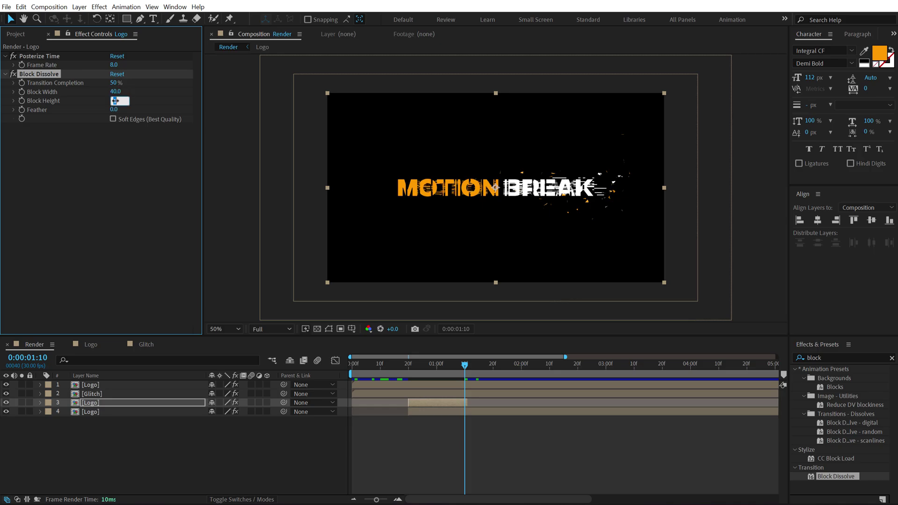
{"action": "left_click", "coordinate": [119, 139]}
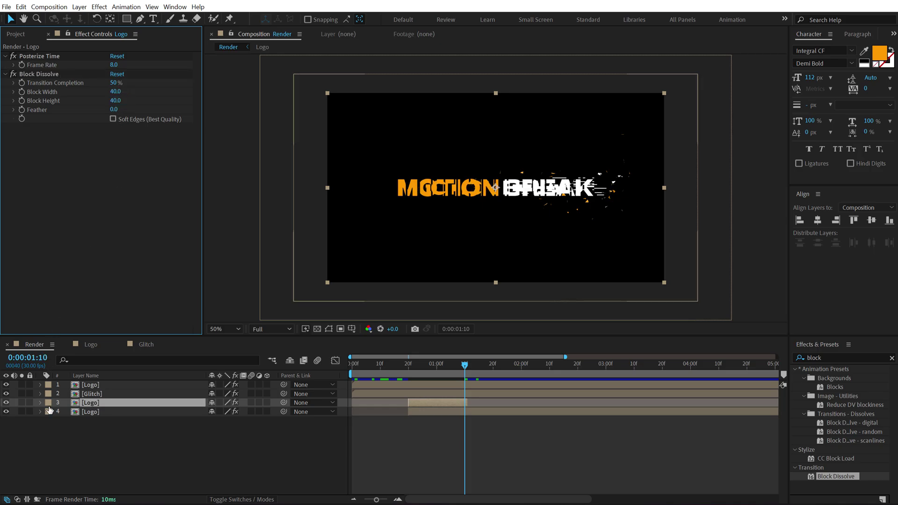
{"action": "left_click", "coordinate": [21, 401]}
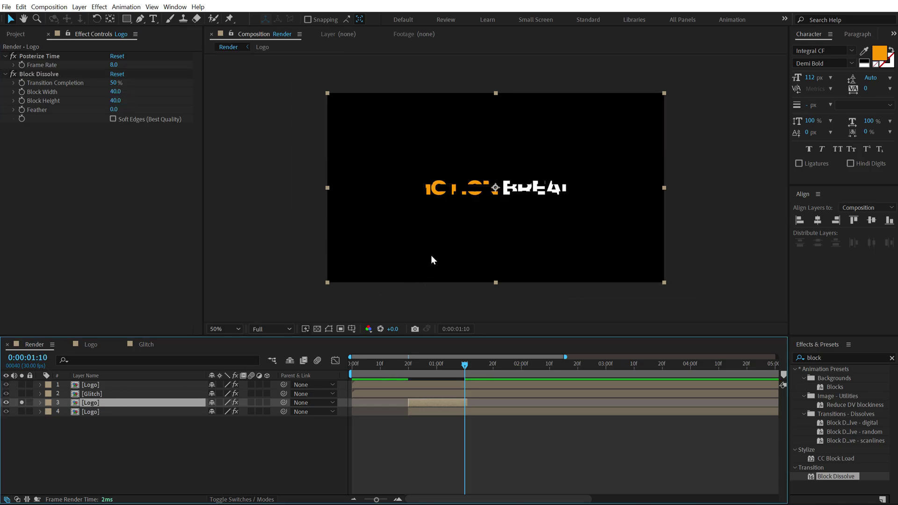
Step: Apply a Fill effect to the soloed Logo layer and set its color to white
{"action": "double_click", "coordinate": [832, 357]}
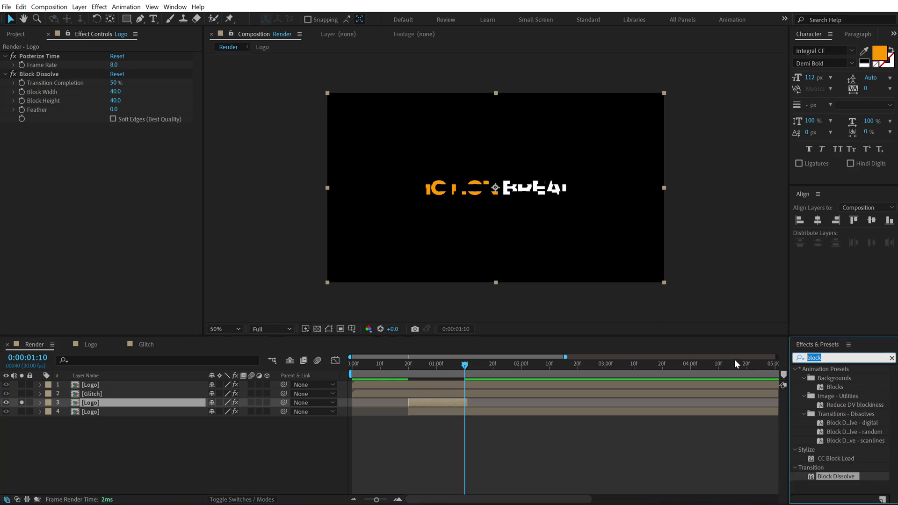
{"action": "type", "text": "fill"}
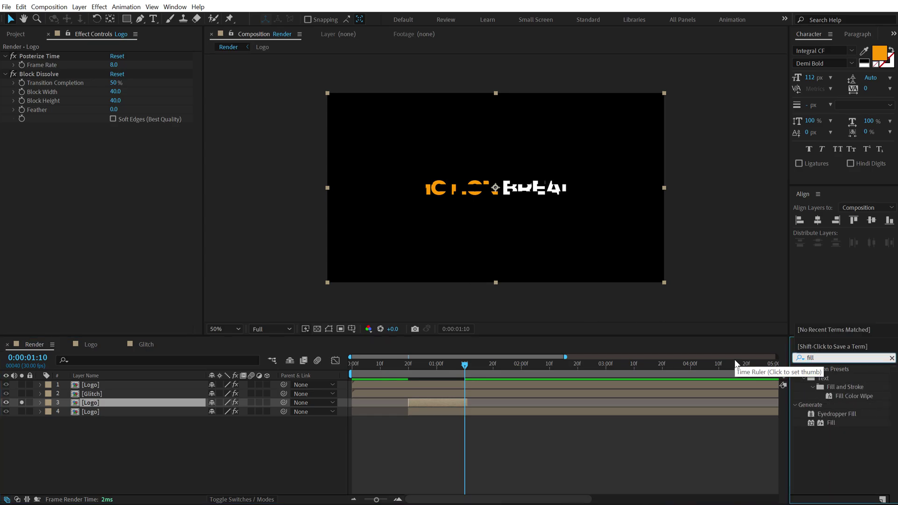
{"action": "double_click", "coordinate": [832, 422]}
{"action": "left_click", "coordinate": [115, 154]}
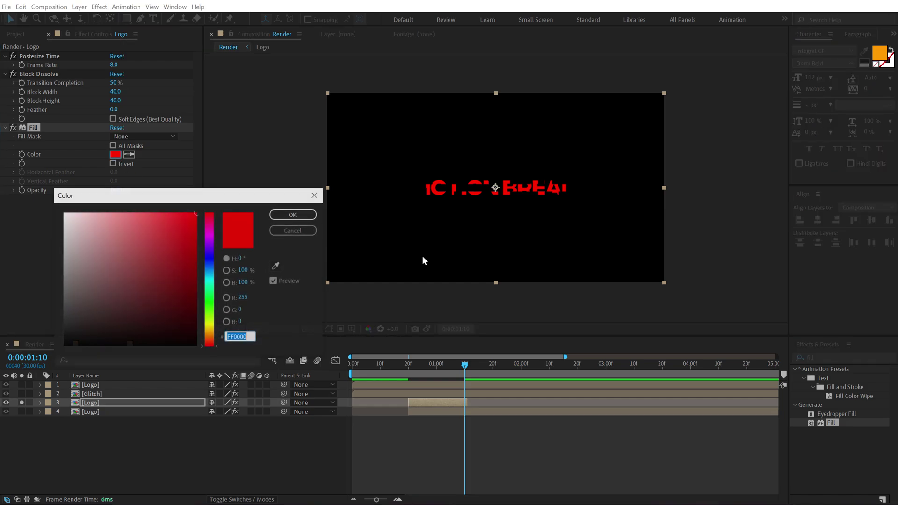
{"action": "left_click_drag", "start_coordinate": [164, 234], "coordinate": [64, 207]}
{"action": "left_click", "coordinate": [305, 217]}
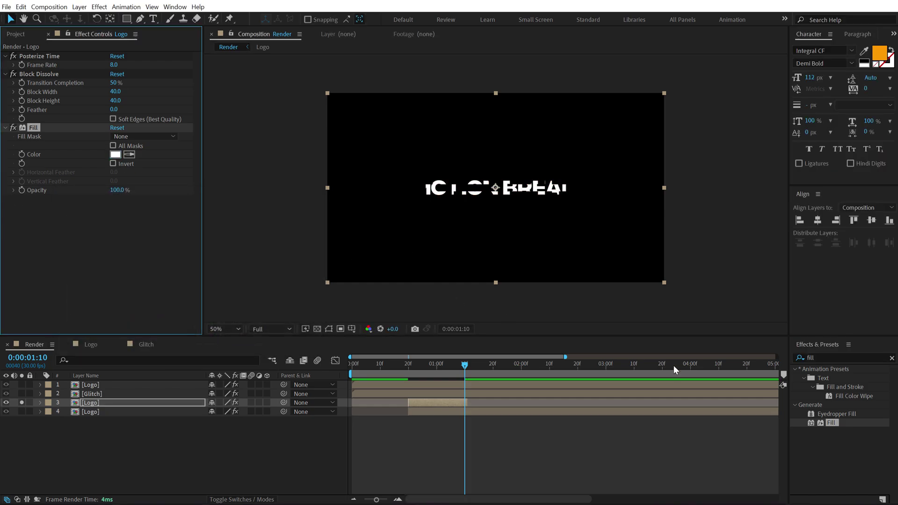
{"action": "double_click", "coordinate": [827, 357]}
{"action": "type", "text": "inve"}
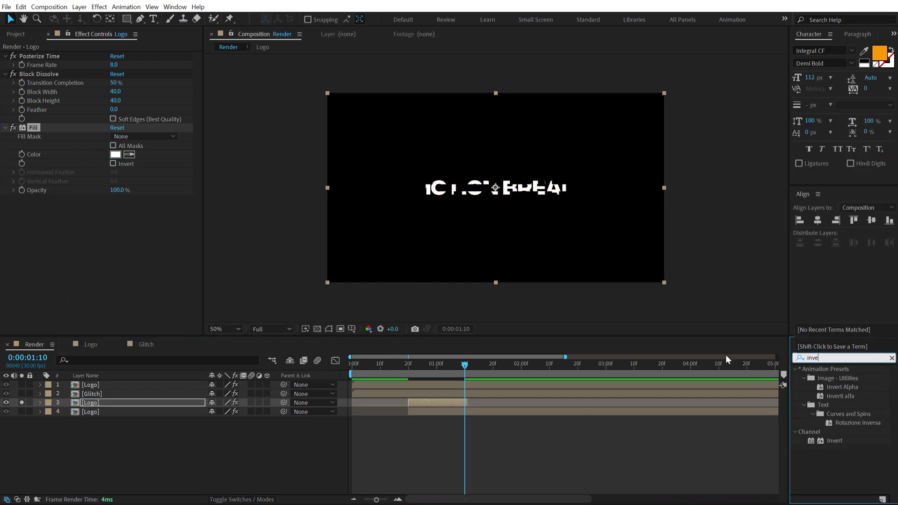
{"action": "key", "text": "BackSpace"}
{"action": "key", "text": "BackSpace"}
{"action": "key", "text": "BackSpace"}
{"action": "key", "text": "BackSpace"}
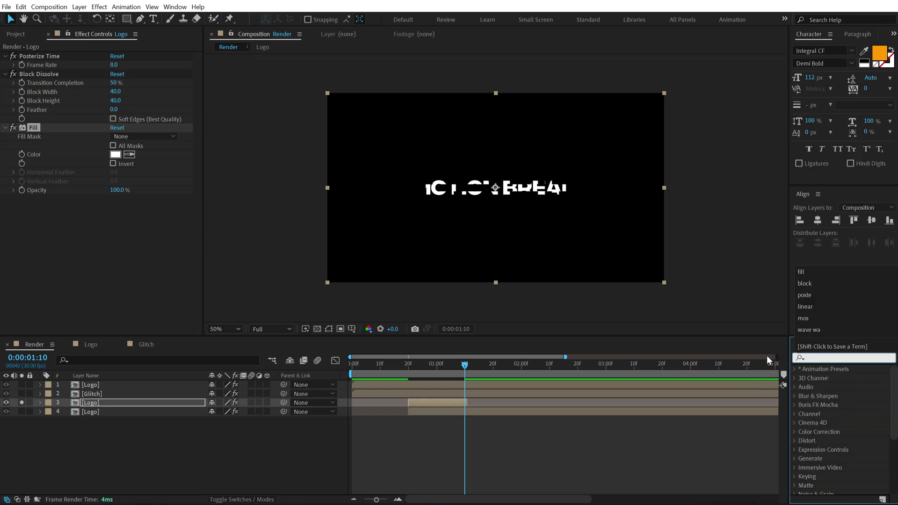
Step: Apply Find Edges to the soloed Logo layer and enable its Invert option
{"action": "type", "text": "find"}
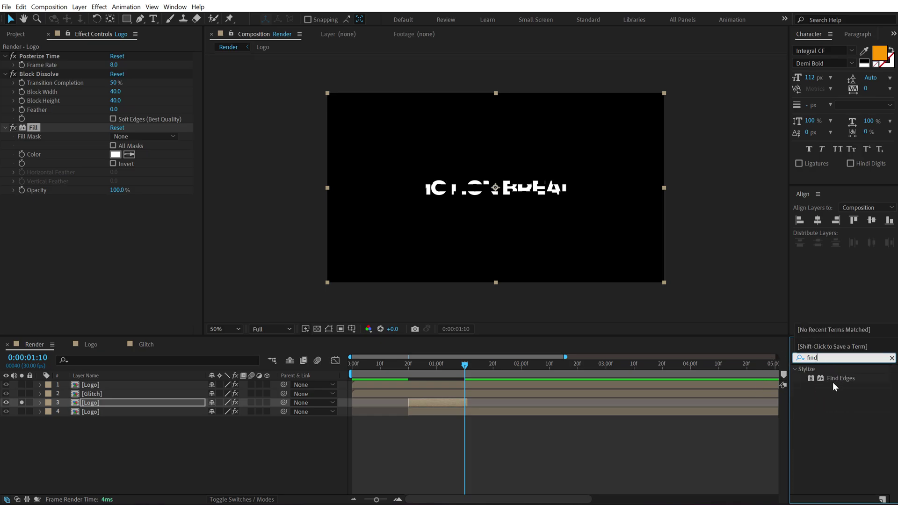
{"action": "double_click", "coordinate": [836, 379]}
{"action": "left_click", "coordinate": [113, 209]}
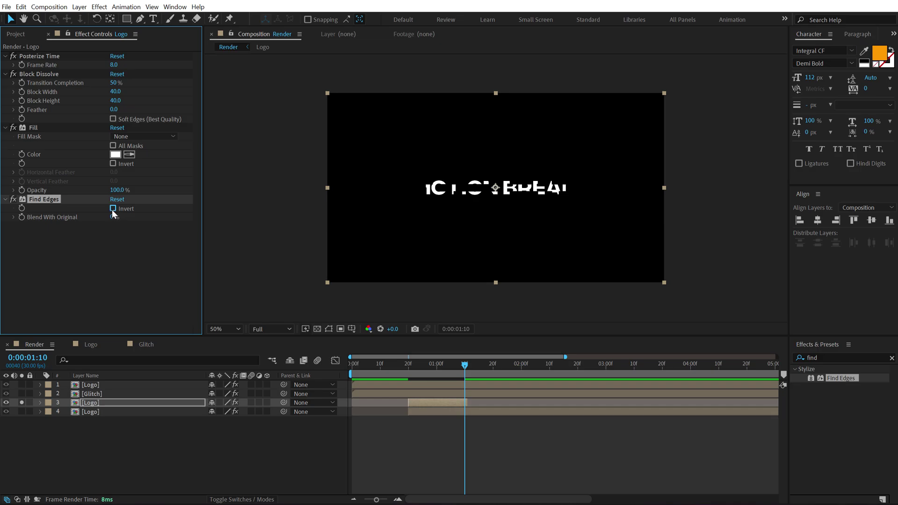
{"action": "key", "text": "period"}
{"action": "key", "text": "comma"}
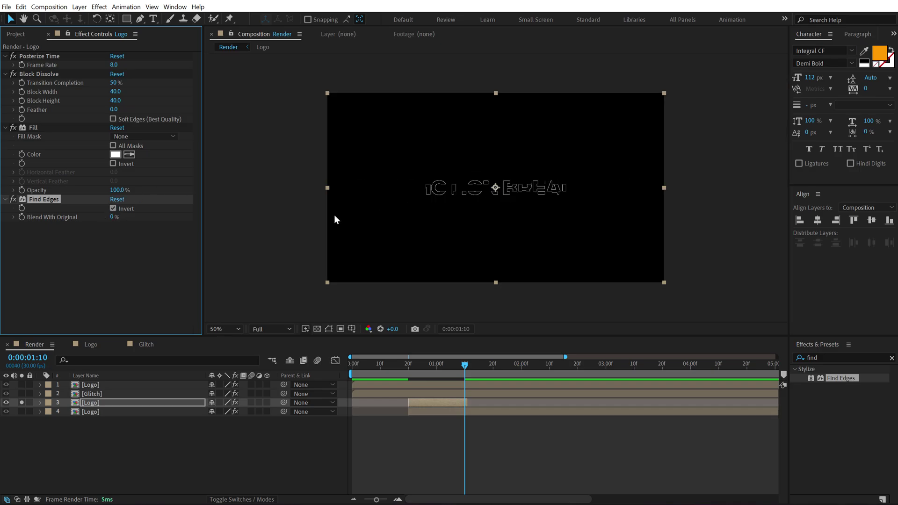
Step: Show the layer mode columns and set the soloed Logo layer's blending mode to Screen
{"action": "left_click", "coordinate": [197, 433]}
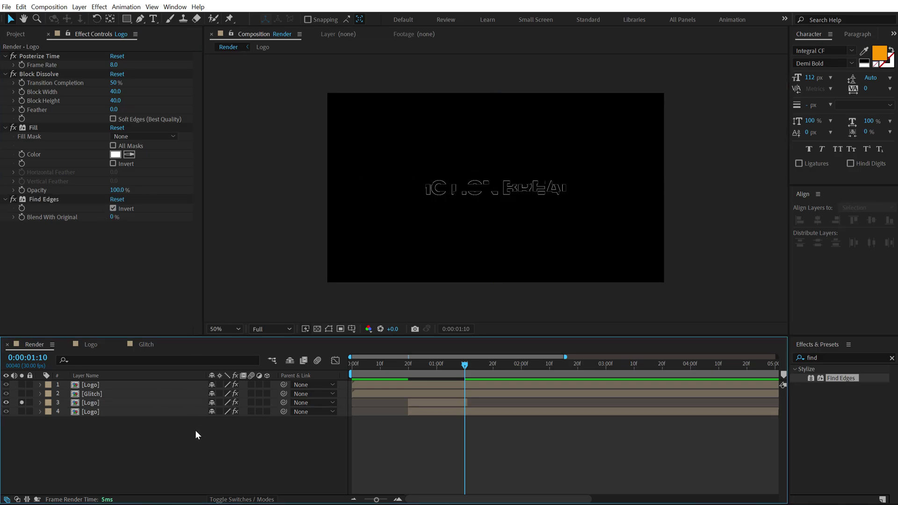
{"action": "key", "text": "F4"}
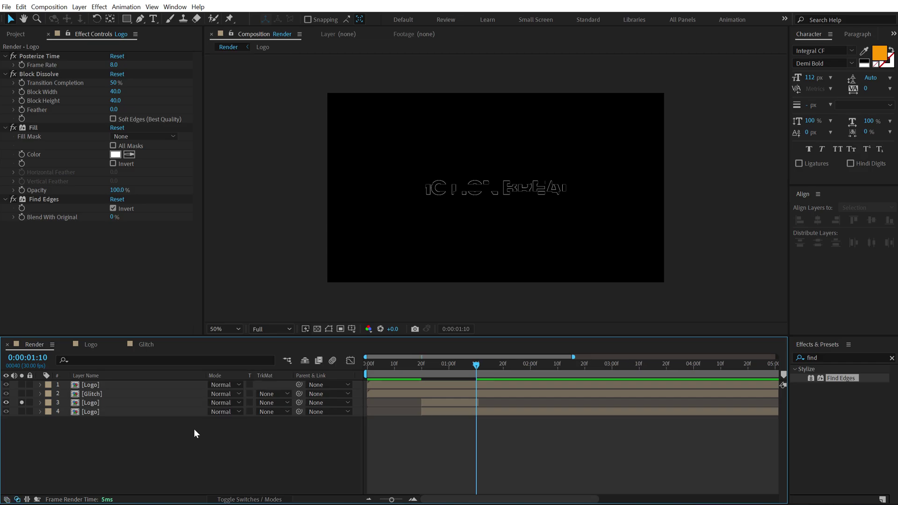
{"action": "left_click", "coordinate": [98, 404]}
{"action": "left_click", "coordinate": [266, 403]}
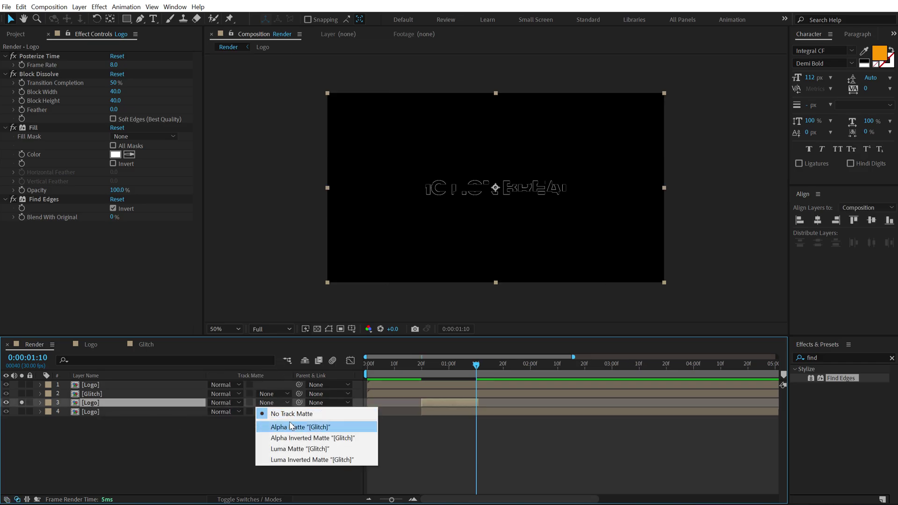
{"action": "left_click", "coordinate": [231, 403]}
{"action": "left_click", "coordinate": [239, 100]}
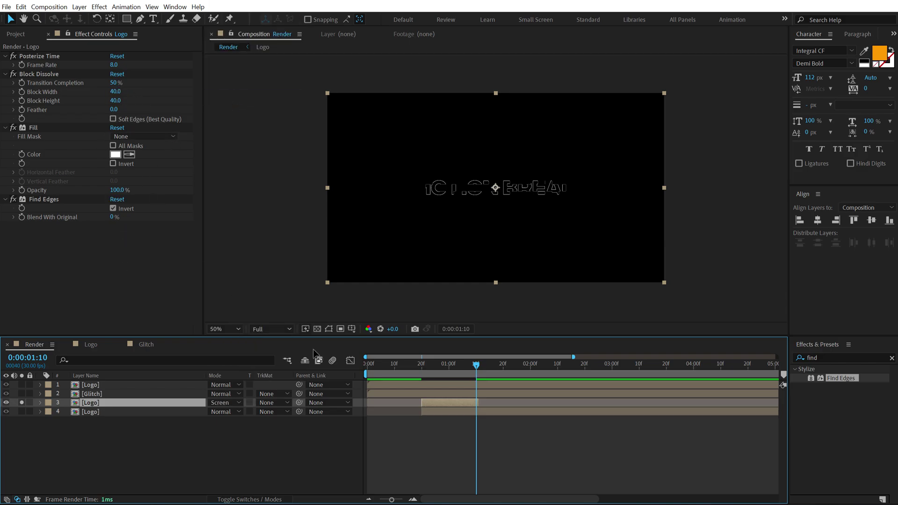
Step: Unsolo the outline Logo layer and inspect it with the other layers at 0:00:01:03
{"action": "left_click", "coordinate": [21, 403]}
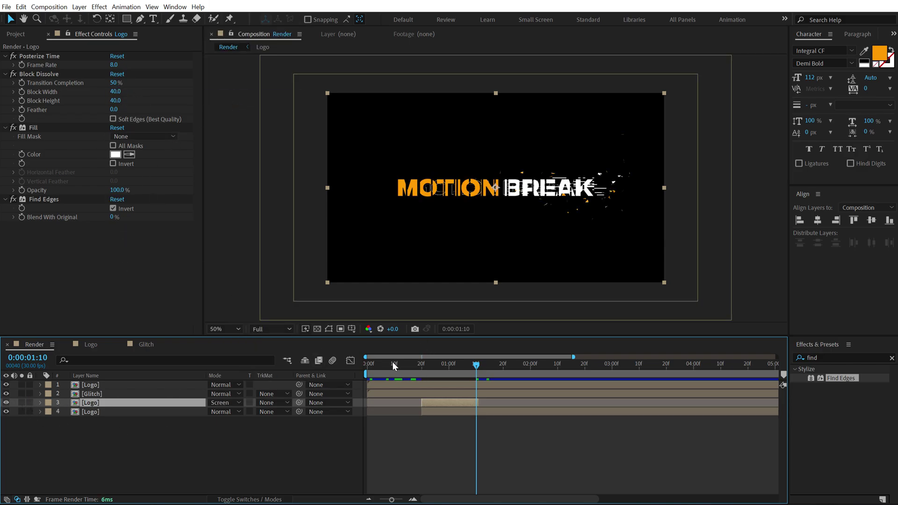
{"action": "left_click_drag", "start_coordinate": [420, 366], "coordinate": [453, 365]}
{"action": "key", "text": "slash"}
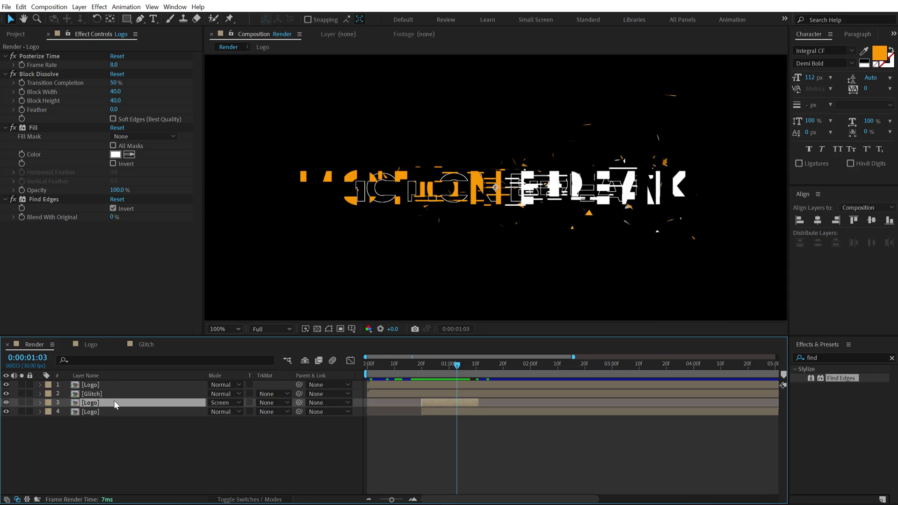
Step: Set the Scale of the Screen-mode outline Logo layer to 120%
{"action": "key", "text": "s"}
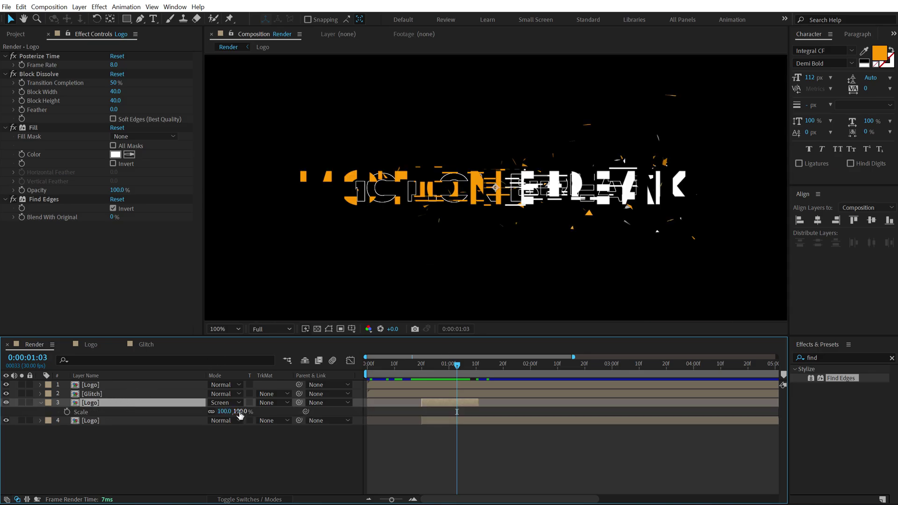
{"action": "left_click", "coordinate": [239, 413]}
{"action": "type", "text": "120"}
{"action": "key", "text": "Return"}
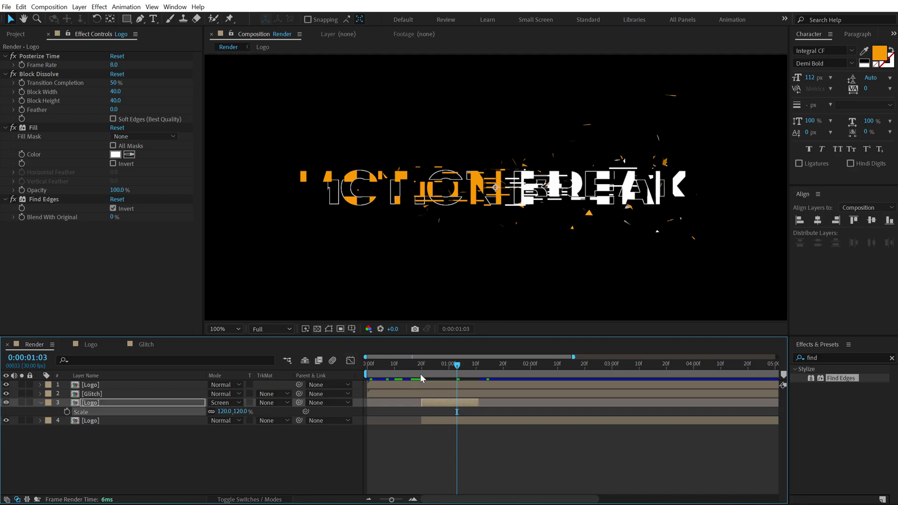
Step: Keyframe the outline Logo layer's Block Dissolve Transition Completion at 0:00:00:20 and convert the keyframe to hold
{"action": "mouse_move", "coordinate": [420, 371]}
{"action": "left_mouse_down"}
{"action": "mouse_move", "coordinate": [430, 369]}
{"action": "mouse_move", "coordinate": [422, 369]}
{"action": "left_mouse_up"}
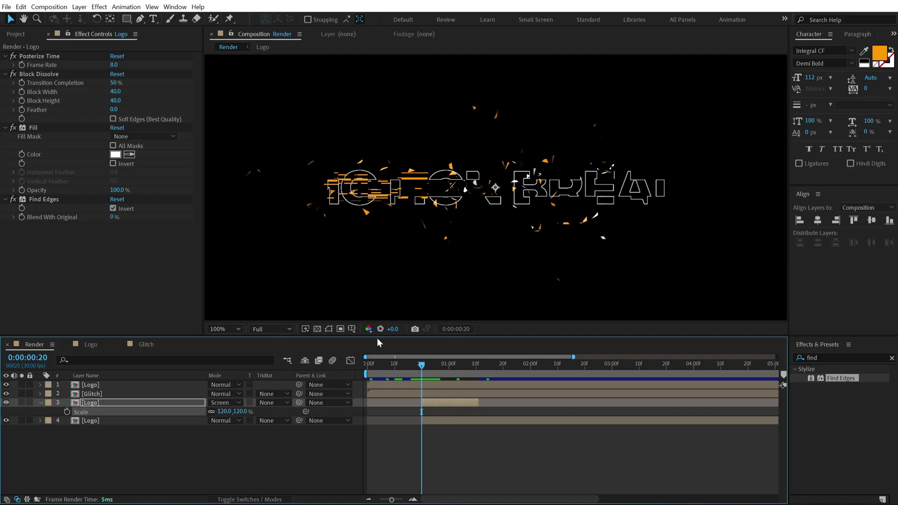
{"action": "left_click", "coordinate": [22, 83]}
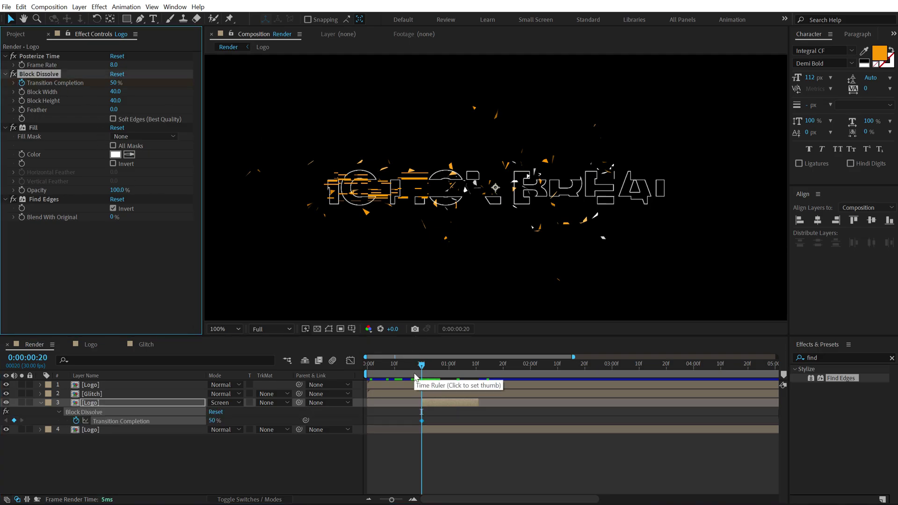
{"action": "left_click", "coordinate": [421, 422]}
Step: Advance four frames to 0:00:00:24 and set the Block Dissolve's Transition Completion to 60%
{"action": "key", "text": "Page_Down"}
{"action": "key", "text": "Page_Down"}
{"action": "key", "text": "Page_Down"}
{"action": "key", "text": "Page_Down"}
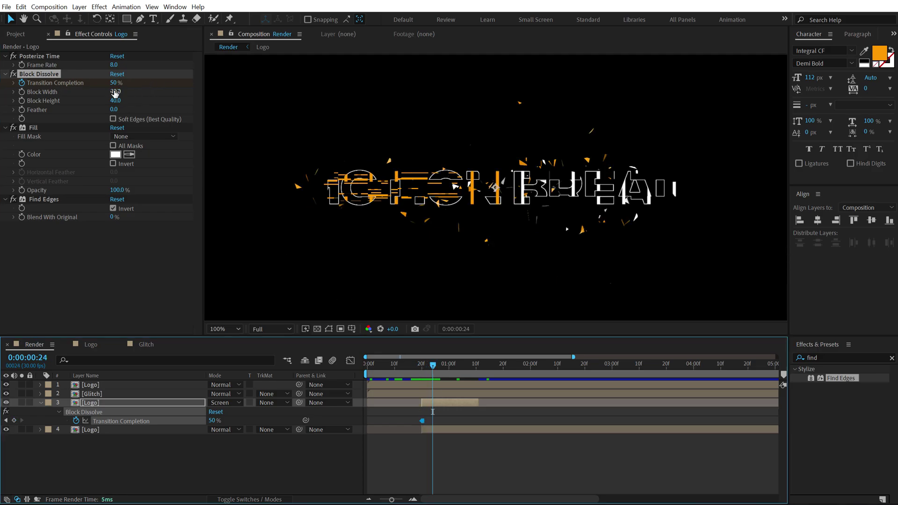
{"action": "left_click_drag", "start_coordinate": [116, 83], "coordinate": [122, 88]}
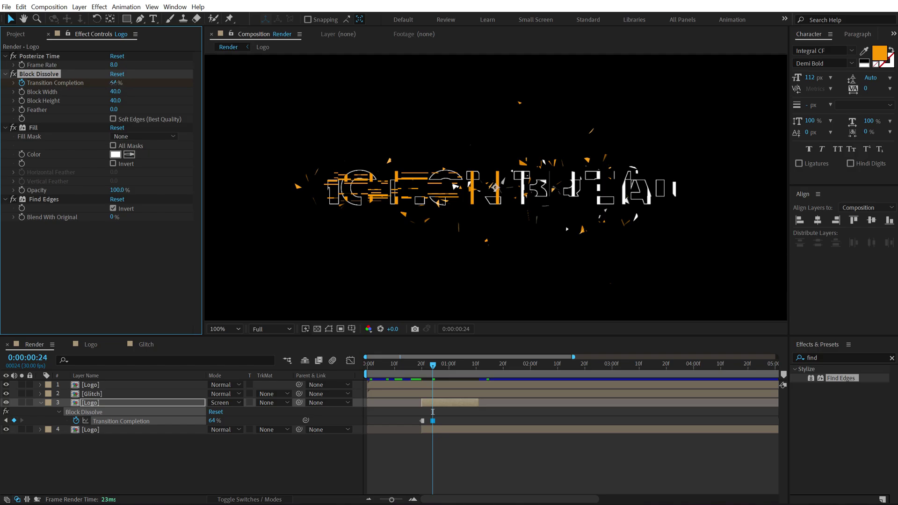
{"action": "left_click", "coordinate": [115, 83]}
{"action": "key", "text": "Return"}
{"action": "left_click", "coordinate": [164, 463]}
Step: Advance five frames to 0:00:00:29 and set the Block Dissolve's Transition Completion to 70%
{"action": "key", "text": "Page_Down"}
{"action": "key", "text": "Page_Down"}
{"action": "key", "text": "Page_Down"}
{"action": "key", "text": "Page_Down"}
{"action": "key", "text": "Page_Down"}
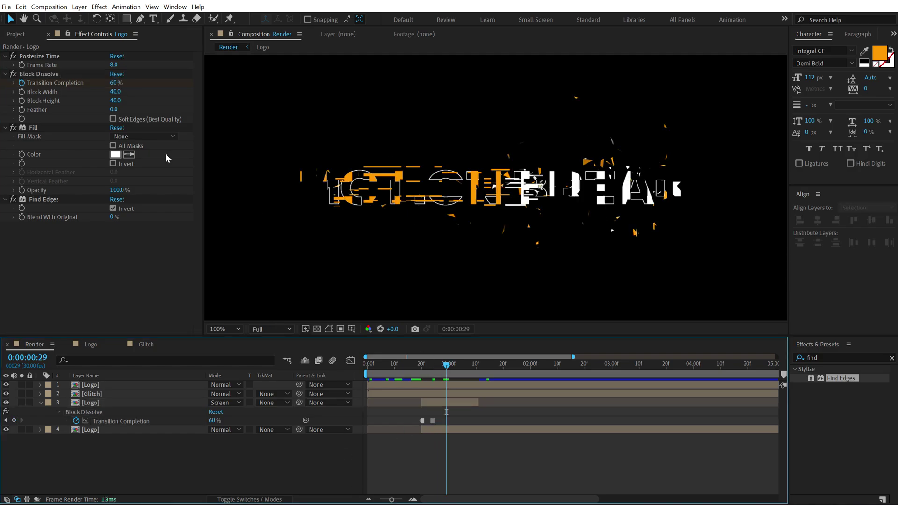
{"action": "left_click", "coordinate": [114, 83]}
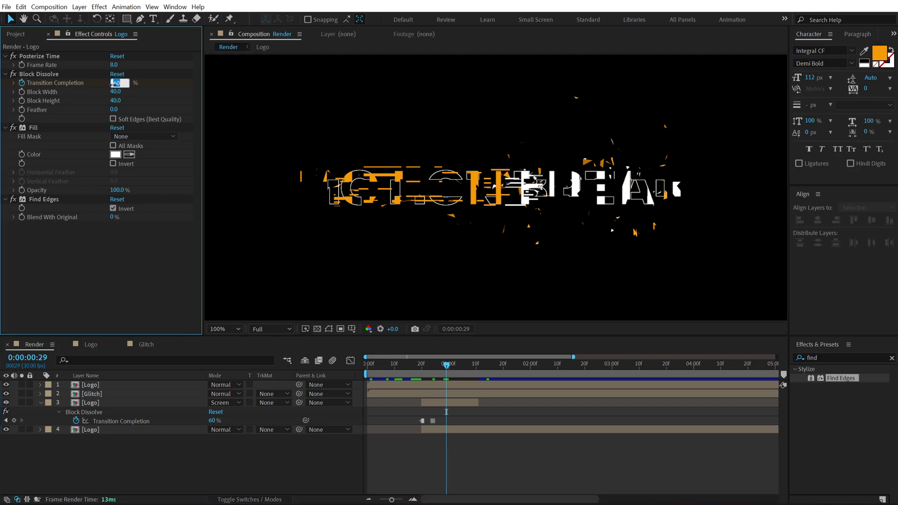
{"action": "type", "text": "70"}
{"action": "left_click", "coordinate": [169, 467]}
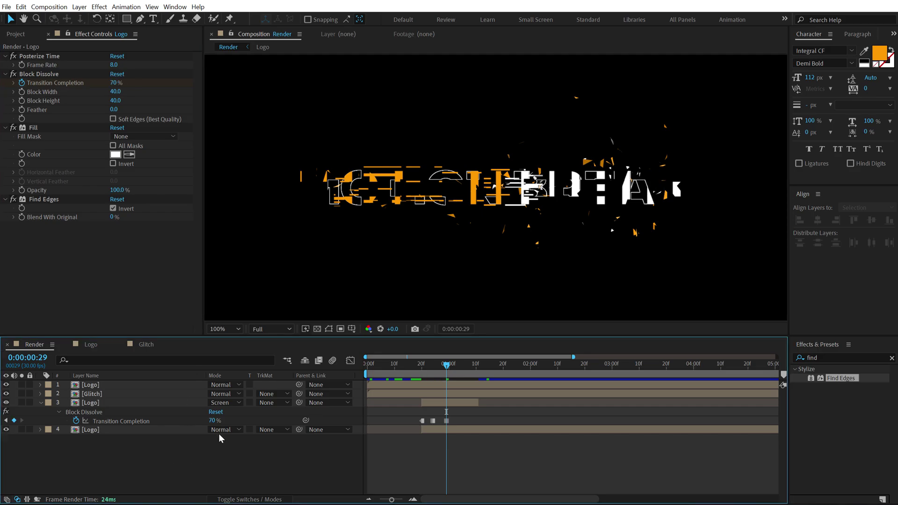
Step: Add a Transition Completion keyframe of 85% at 0:00:01:04 on the outline Logo layer
{"action": "left_click", "coordinate": [459, 367]}
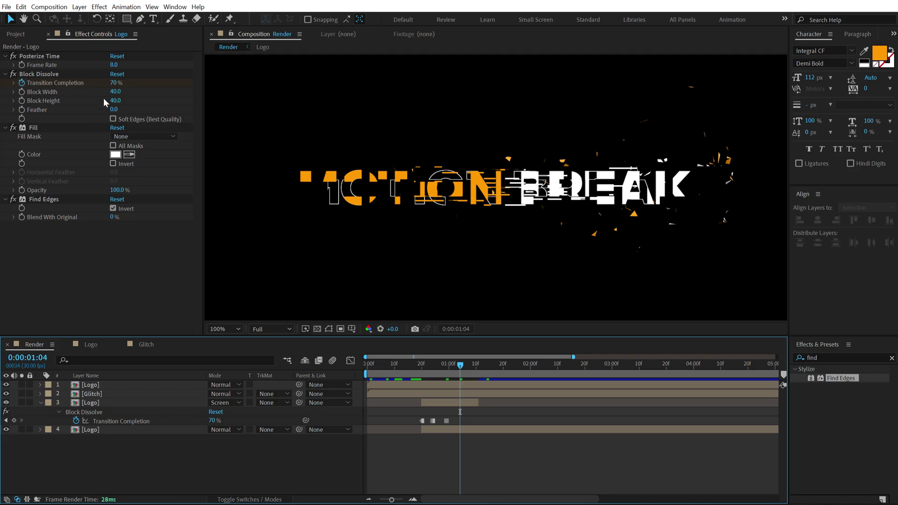
{"action": "left_click", "coordinate": [115, 83]}
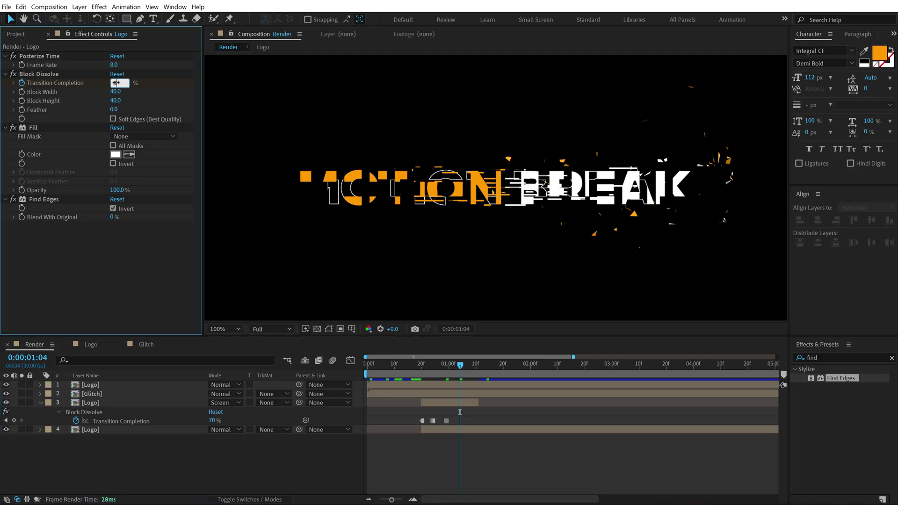
{"action": "left_click", "coordinate": [116, 294]}
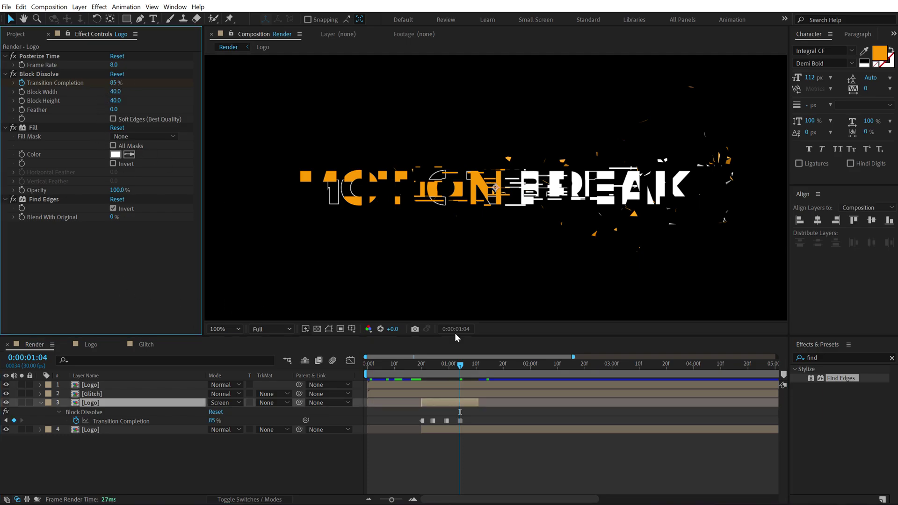
Step: Add a Transition Completion keyframe of 100% at 0:00:01:09 on the outline Logo layer
{"action": "left_click", "coordinate": [473, 365]}
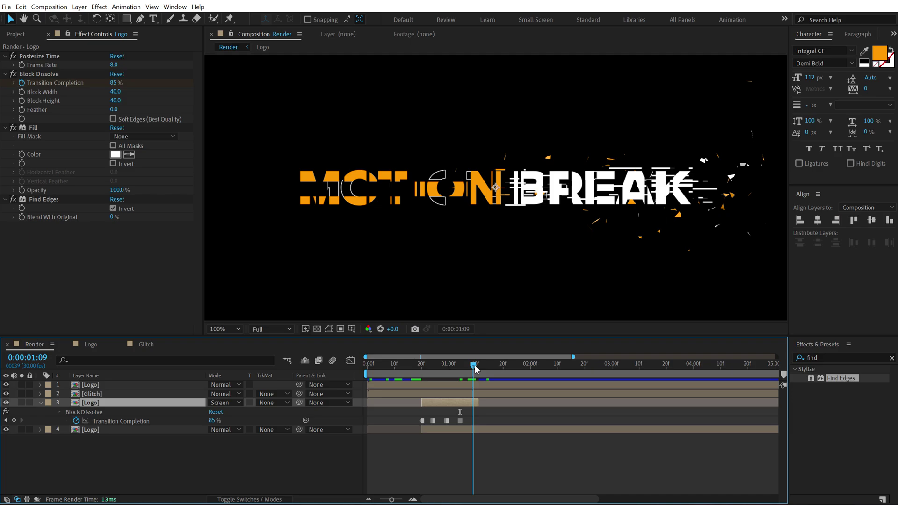
{"action": "left_click", "coordinate": [113, 84]}
{"action": "type", "text": "100"}
{"action": "left_click", "coordinate": [489, 474]}
Step: Play the Render composition from its start to review the full logo reveal, and place the time indicator at 0:00:02:23
{"action": "key", "text": "comma"}
{"action": "key", "text": "comma"}
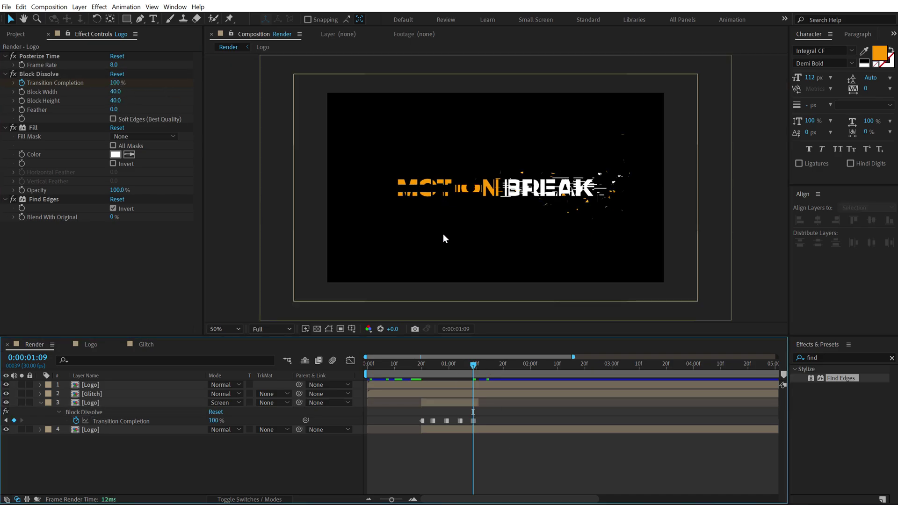
{"action": "key", "text": "Home"}
{"action": "key", "text": "semicolon"}
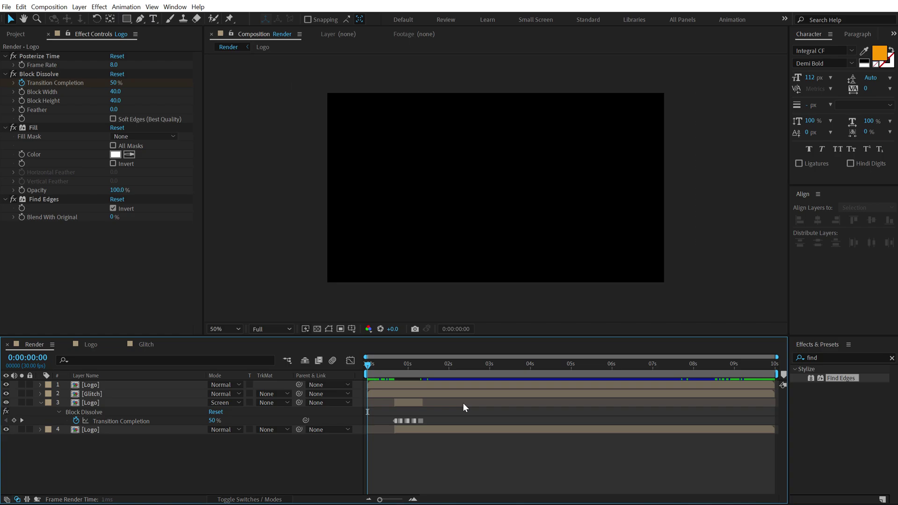
{"action": "key", "text": "space"}
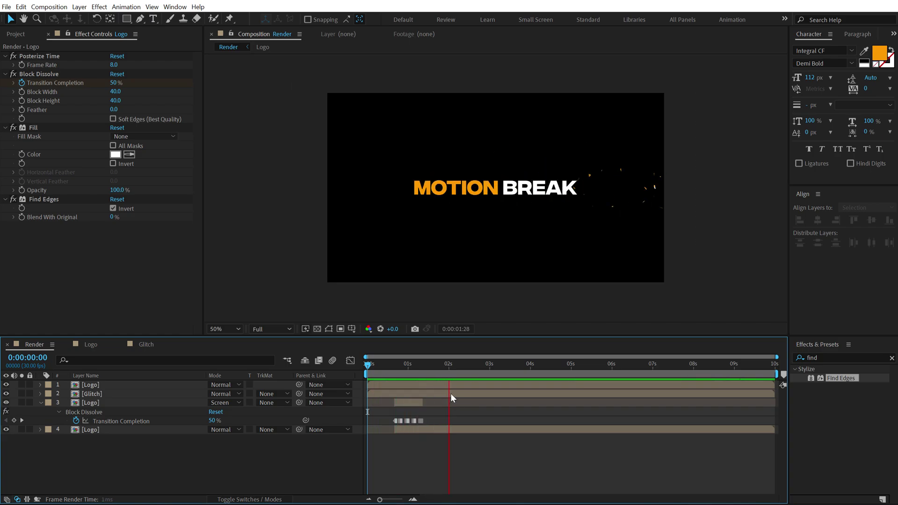
{"action": "left_click", "coordinate": [480, 365]}
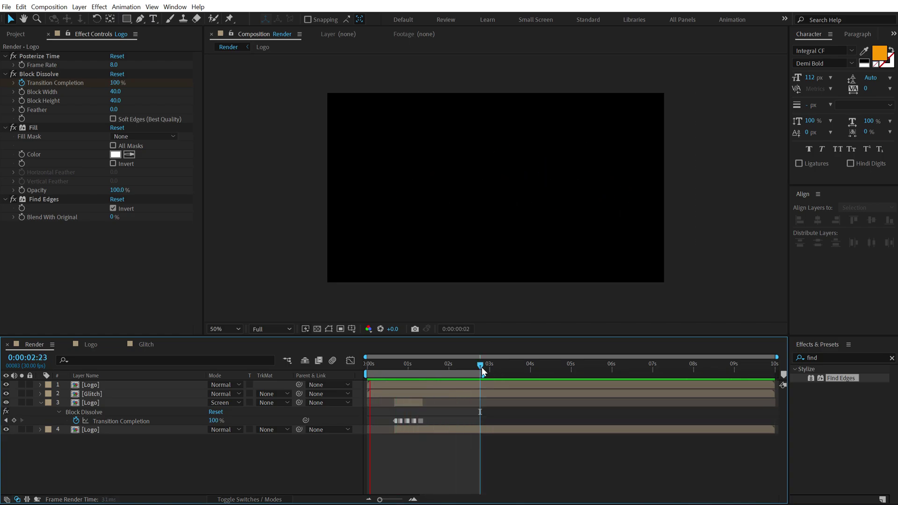